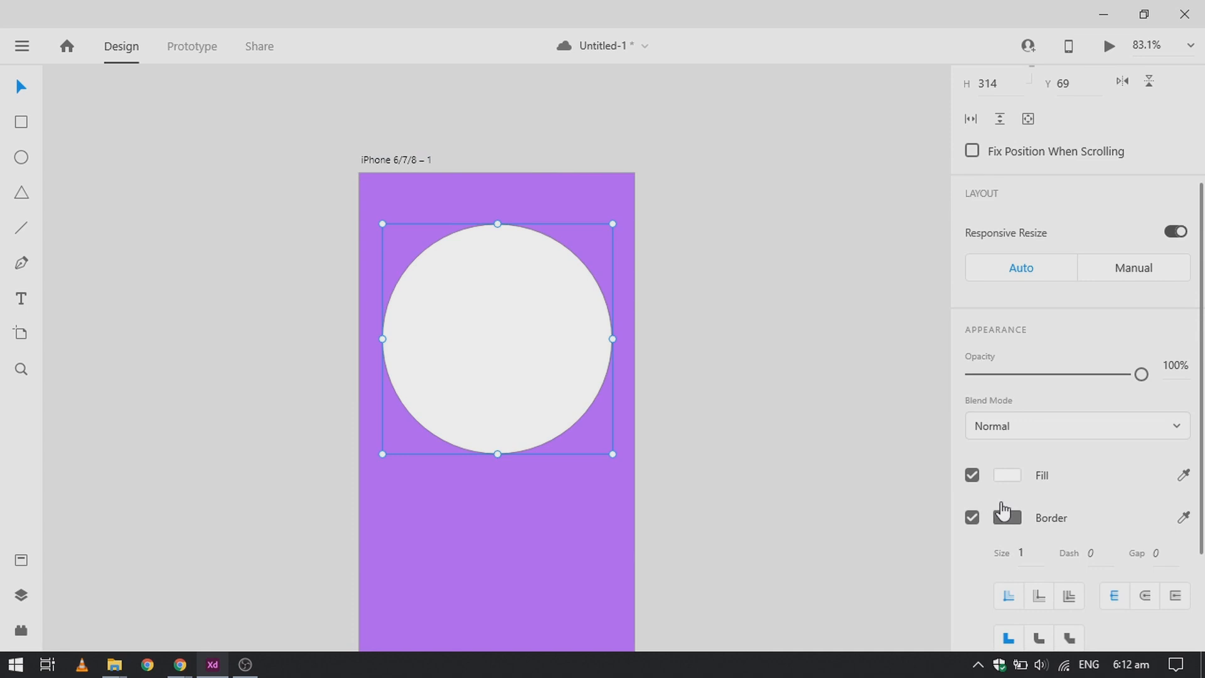
# Step: Set the circle's border colour to green #62F9AE
pyautogui.click(982, 479)
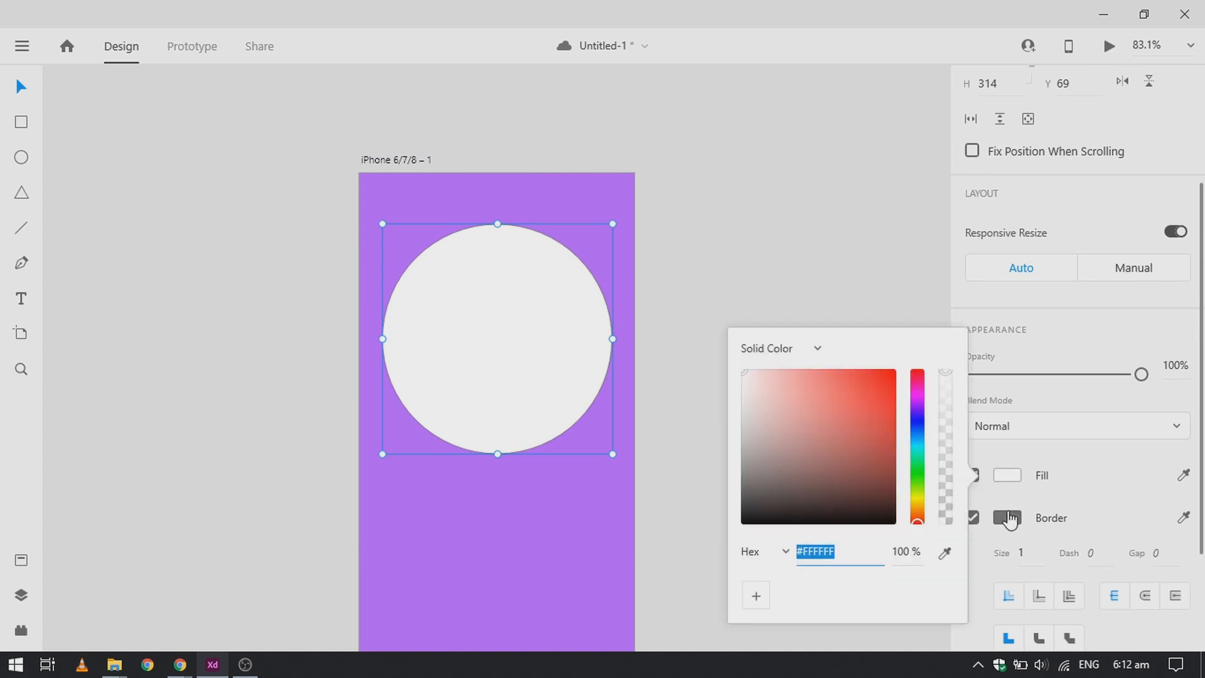
pyautogui.click(1007, 518)
pyautogui.click(1008, 520)
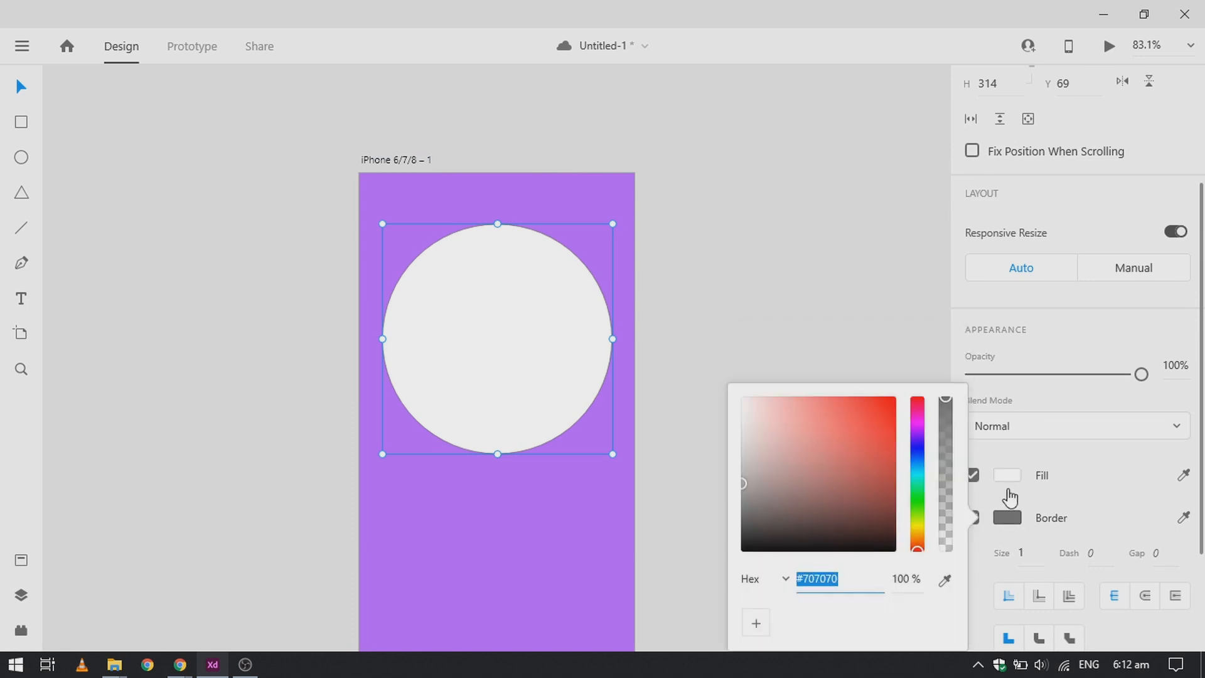
pyautogui.moveTo(916, 469); pyautogui.dragTo(917, 489)
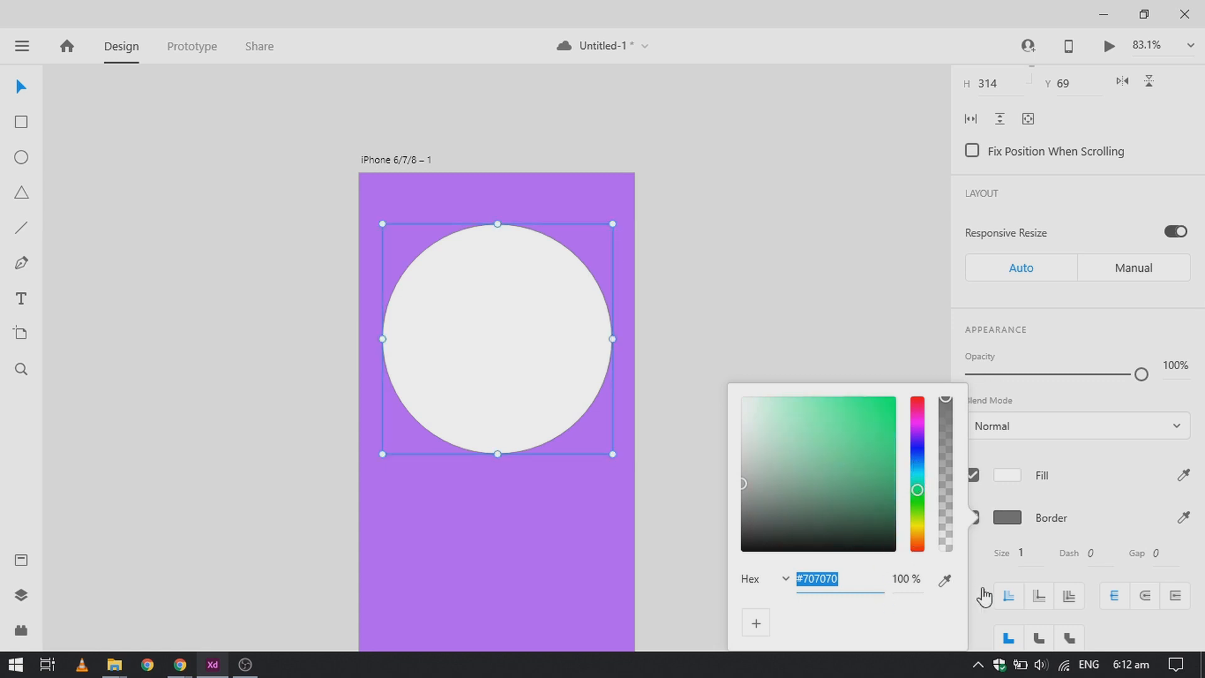
pyautogui.click(943, 585)
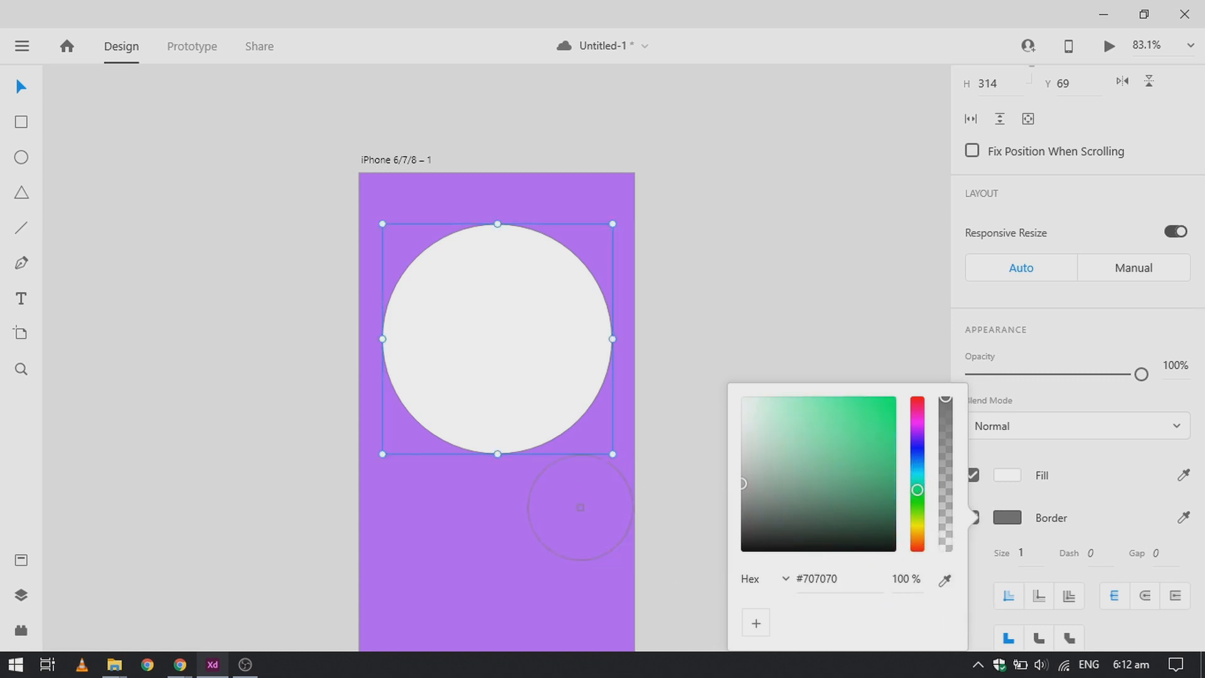
pyautogui.click(578, 514)
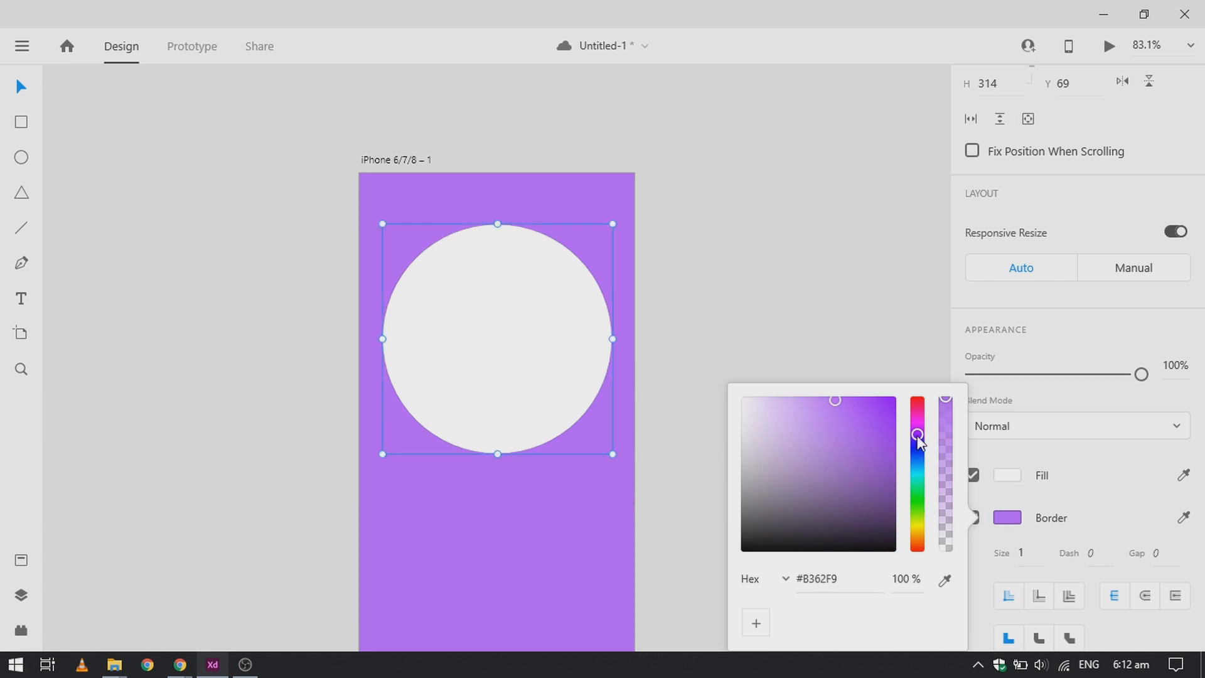
pyautogui.moveTo(917, 435); pyautogui.dragTo(917, 489)
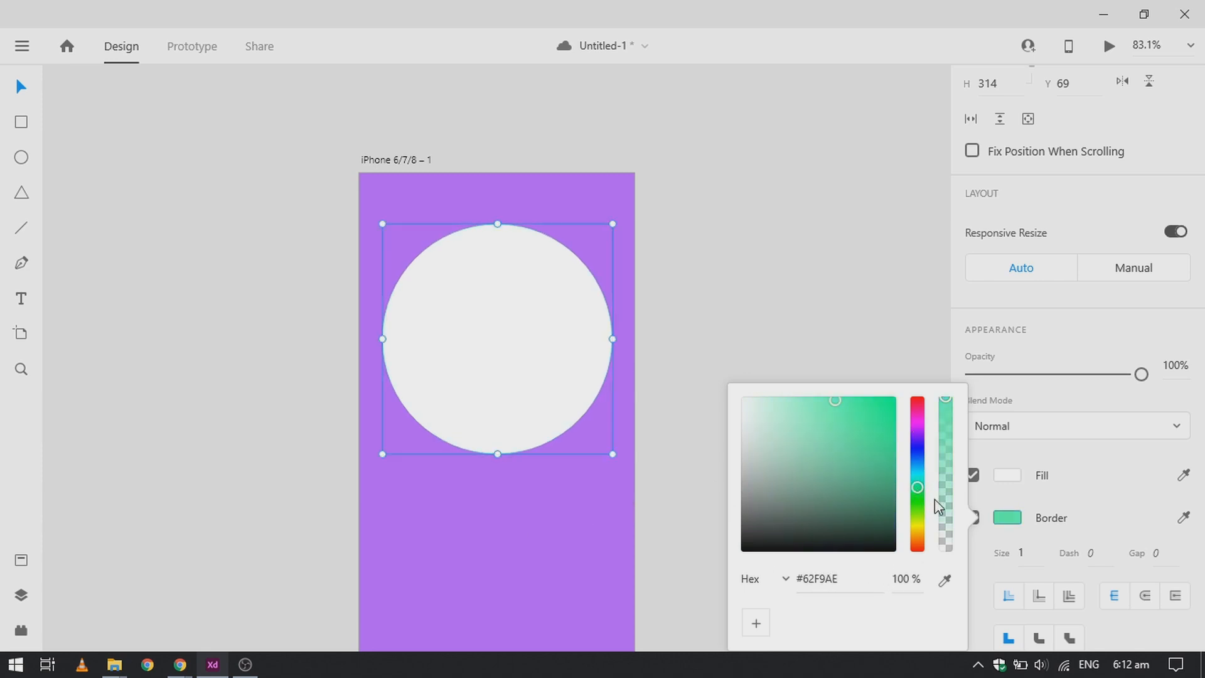
pyautogui.click(1039, 505)
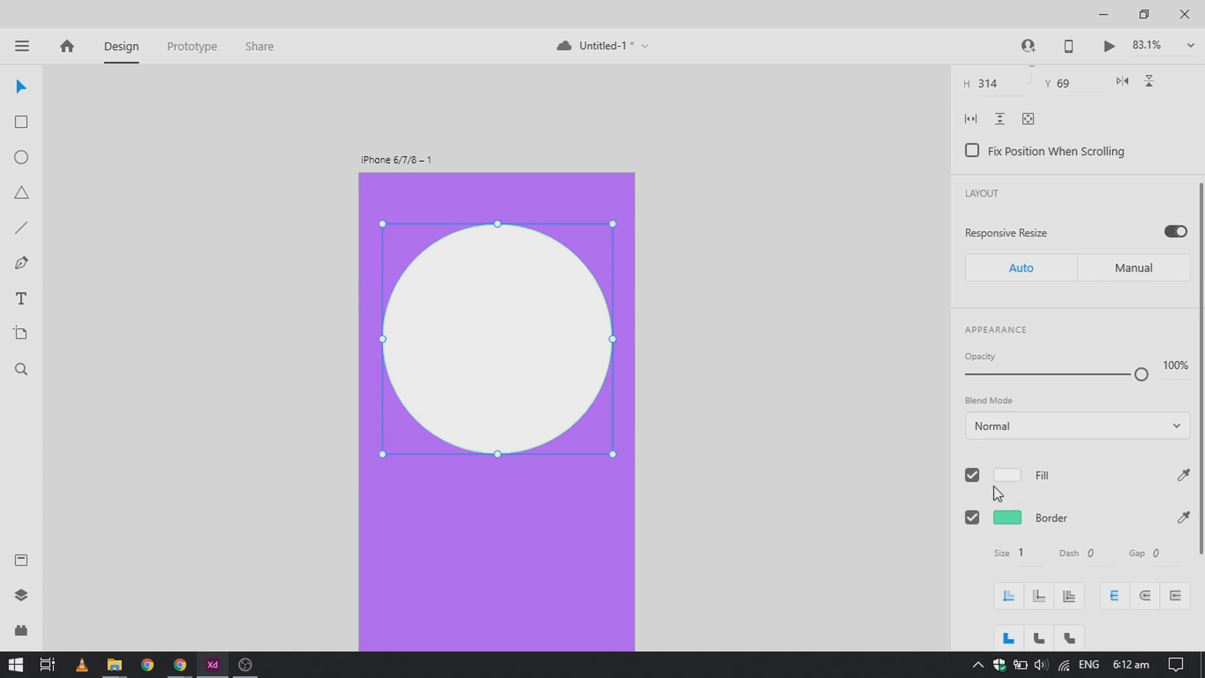
# Step: Turn off the circle's fill and set its border size to 63 to form a ring
pyautogui.click(972, 476)
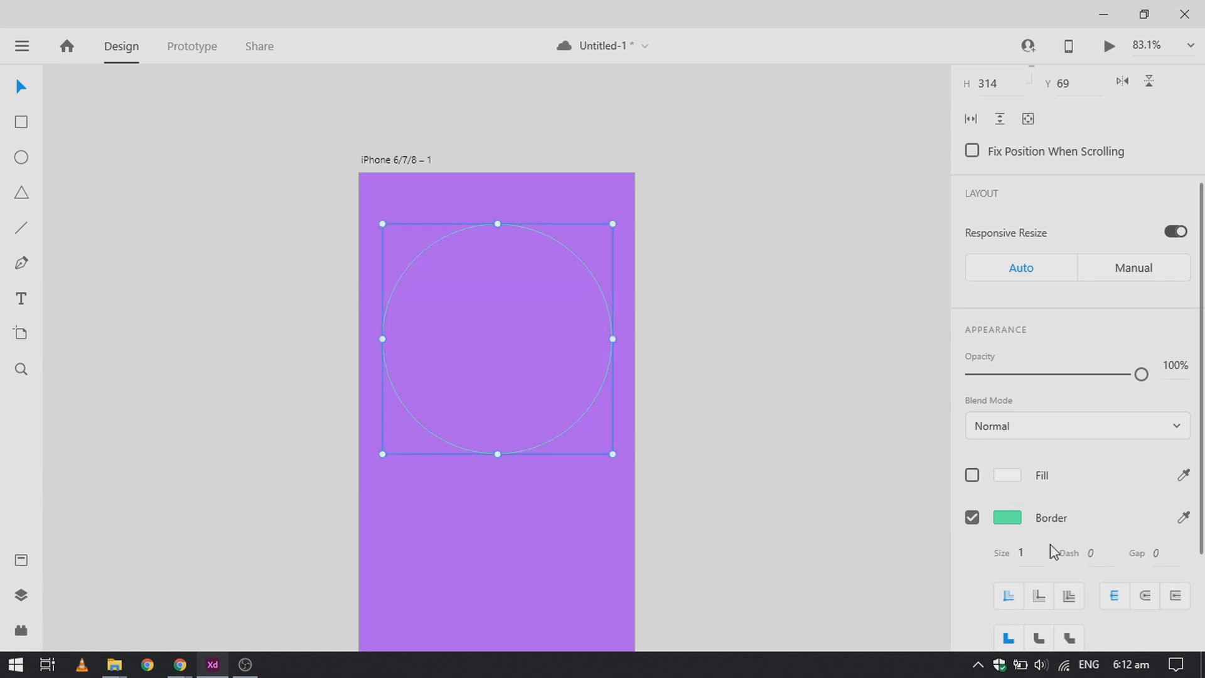
pyautogui.scroll(-1, 1042, 537)
pyautogui.scroll(-3, 1041, 537)
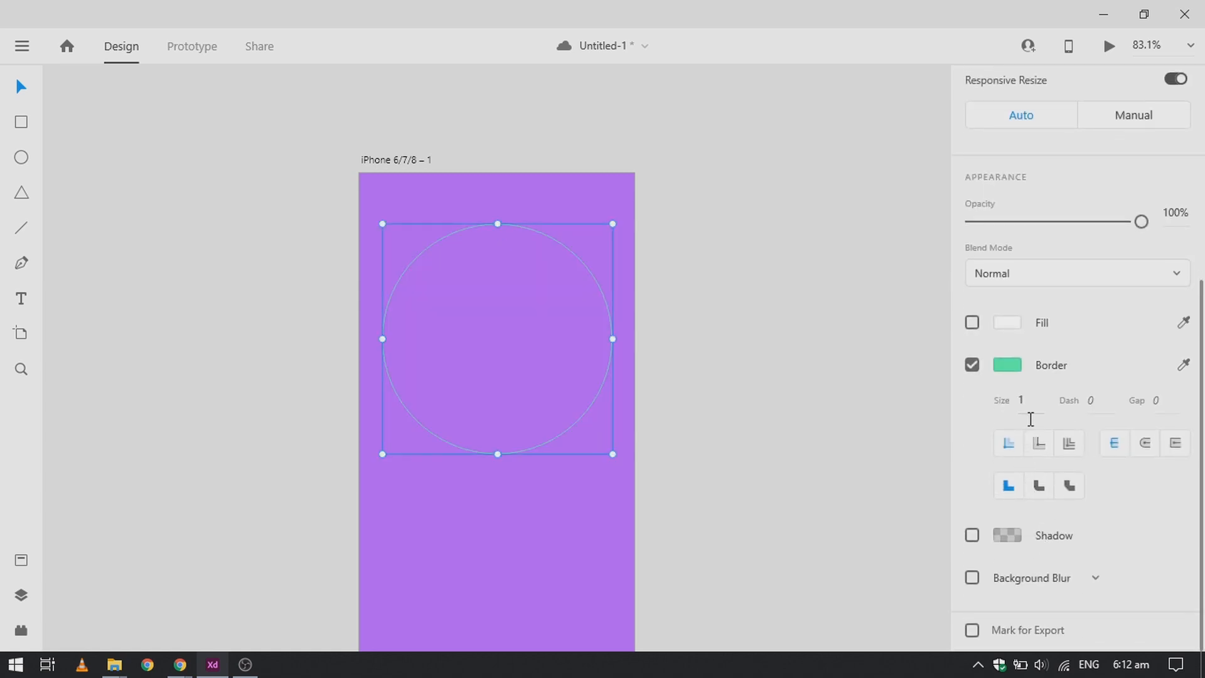
pyautogui.moveTo(1037, 415); pyautogui.dragTo(796, 40)
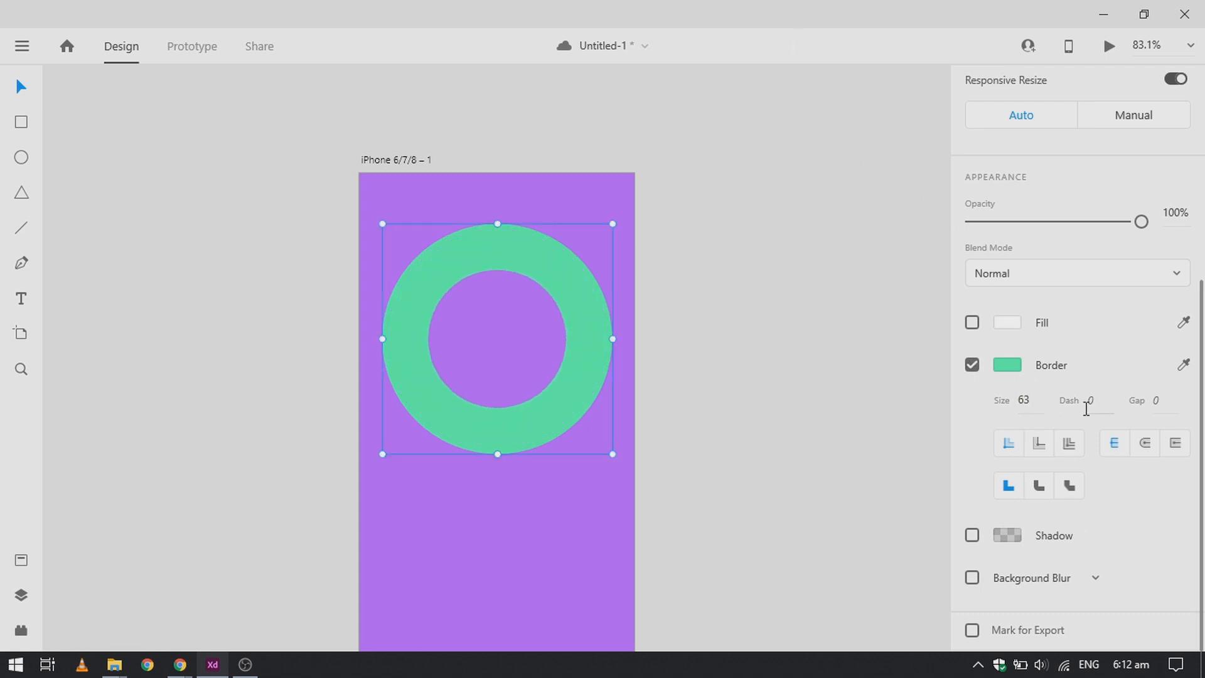
# Step: Move the green ring over the artboard's top-left corner and place a copy of it over the bottom-right corner
pyautogui.moveTo(589, 331); pyautogui.dragTo(491, 191)
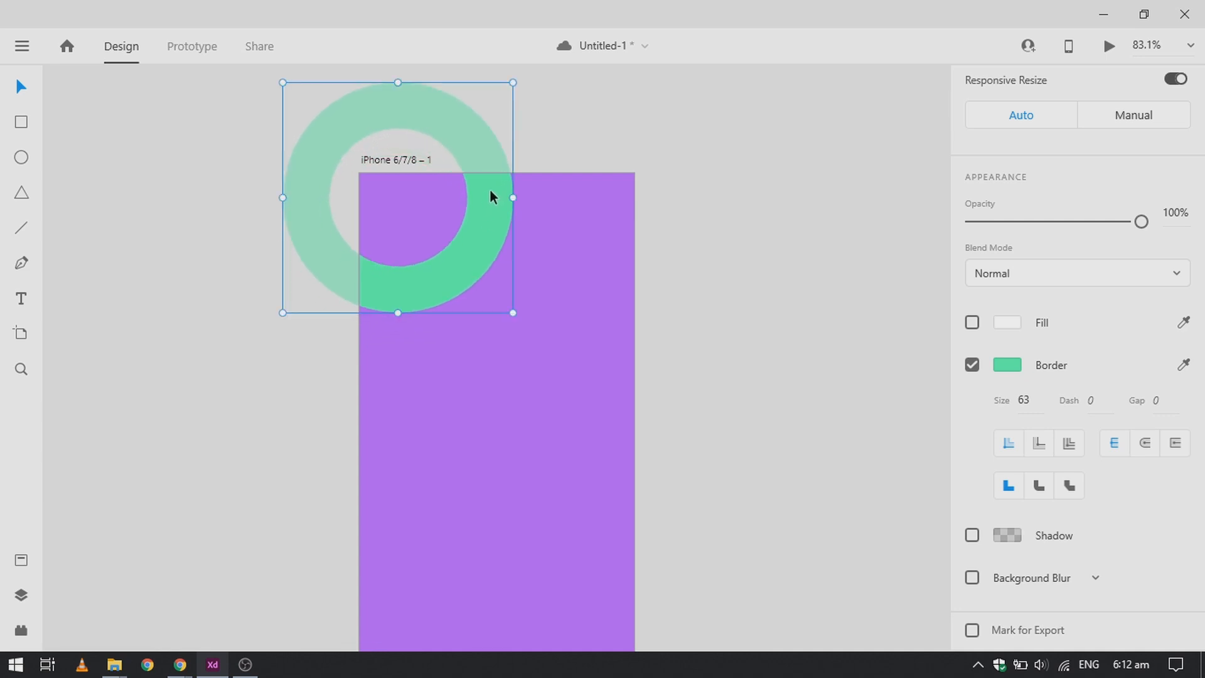
pyautogui.click(747, 302)
pyautogui.scroll(-3, 698, 293)
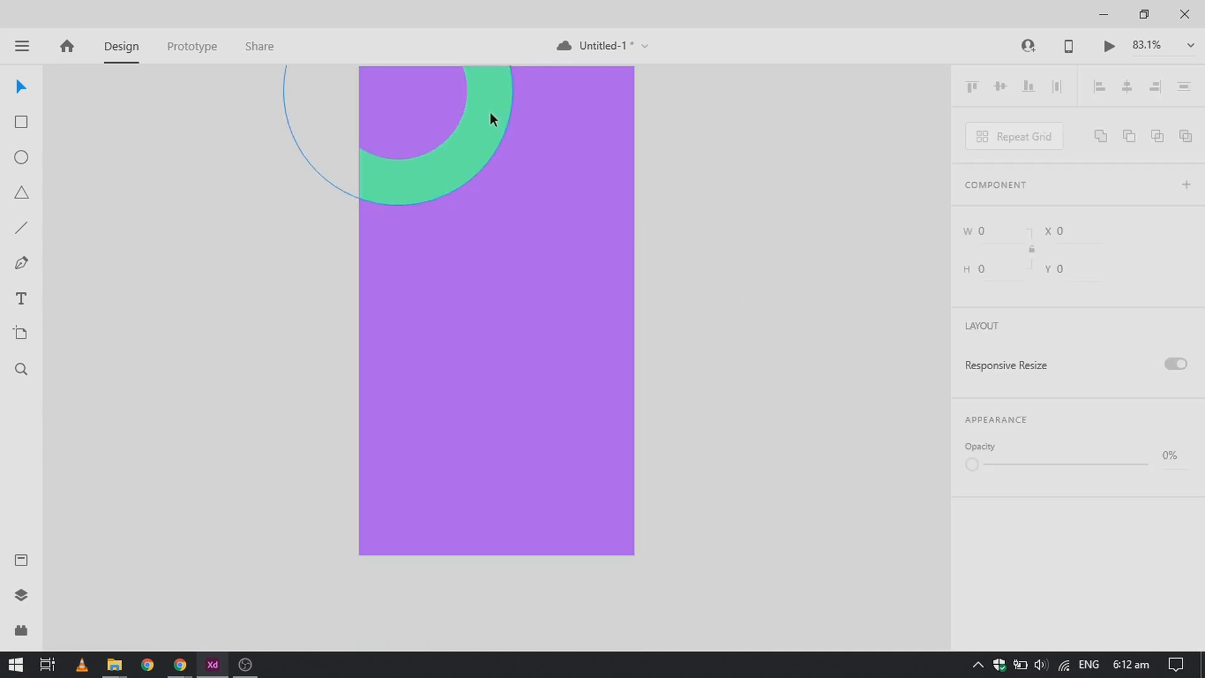
pyautogui.moveTo(478, 118); pyautogui.dragTo(661, 494)
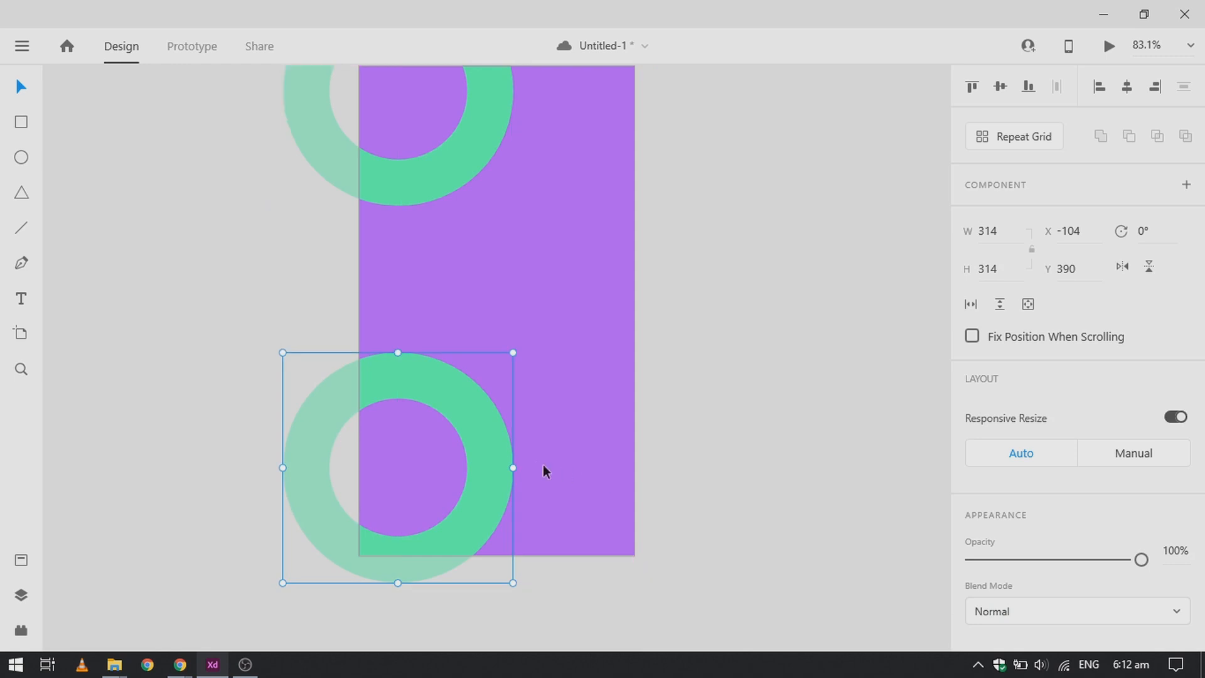
pyautogui.moveTo(508, 467); pyautogui.dragTo(659, 519)
pyautogui.click(728, 495)
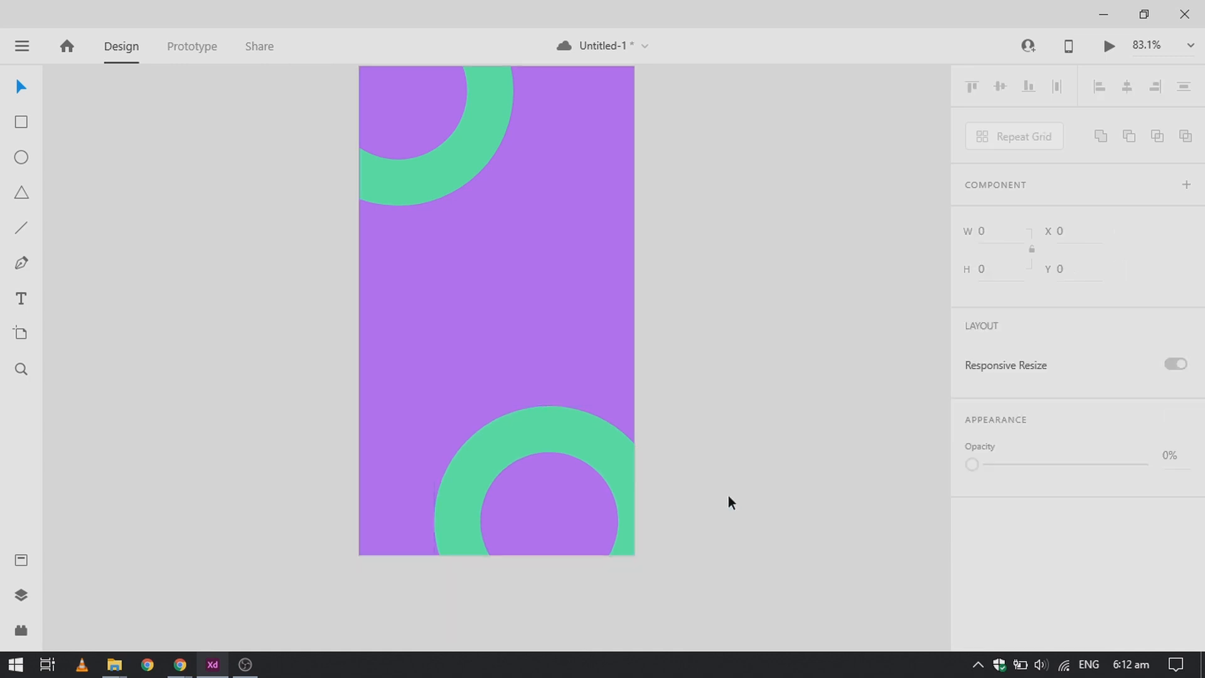
# Step: Enlarge the lower ring to 380 by 380 and position it at X 80, Y 485
pyautogui.click(616, 463)
pyautogui.moveTo(616, 462); pyautogui.dragTo(521, 470)
pyautogui.click(725, 381)
pyautogui.scroll(2, 725, 381)
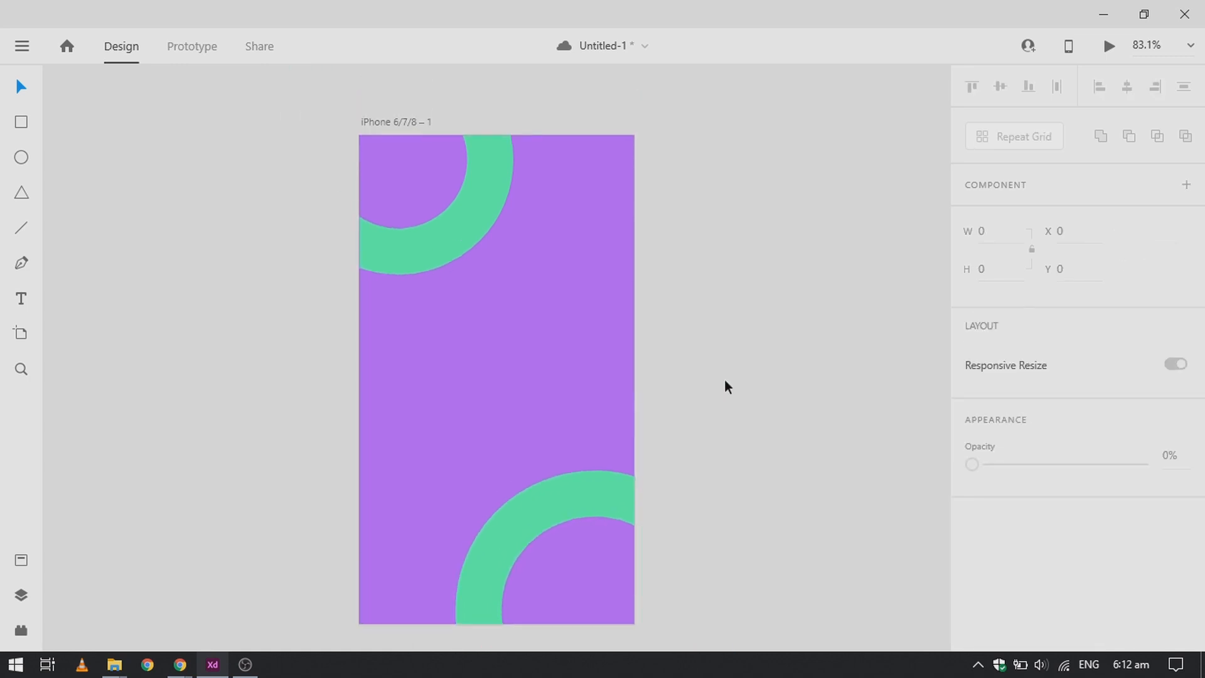
pyautogui.moveTo(556, 491); pyautogui.dragTo(518, 510)
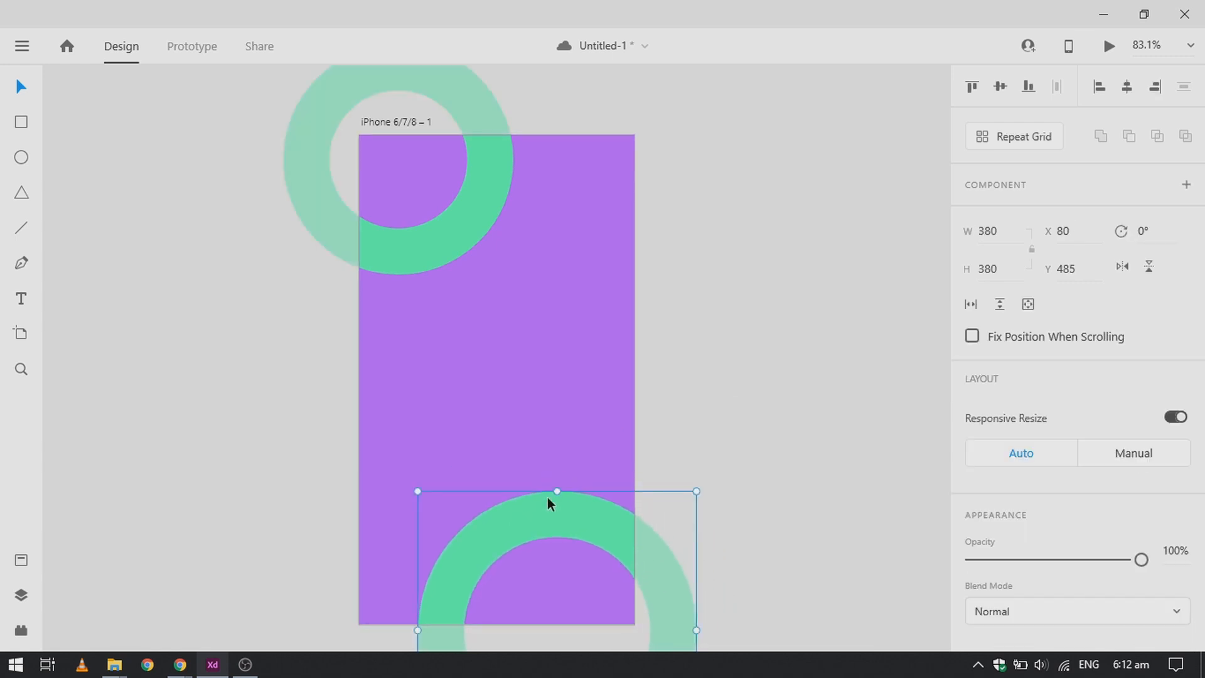
pyautogui.click(713, 423)
# Step: Change the lower ring's border colour to orange #F9A362
pyautogui.scroll(-1, 715, 431)
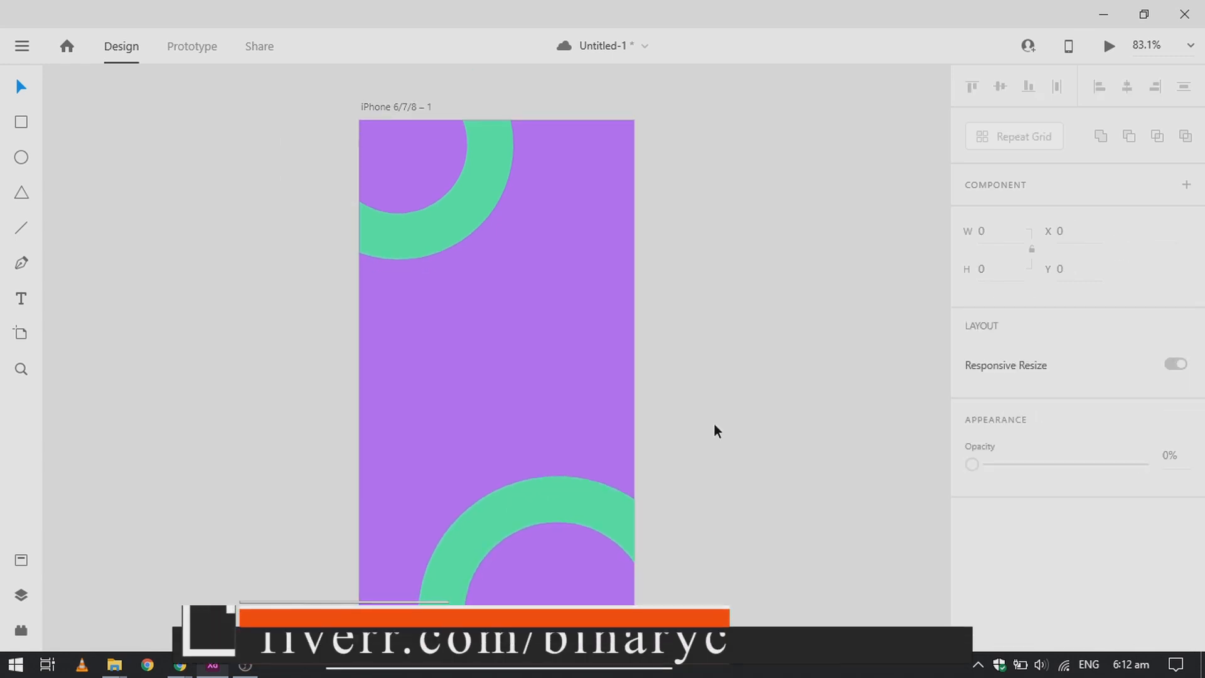
pyautogui.click(588, 521)
pyautogui.scroll(-3, 963, 493)
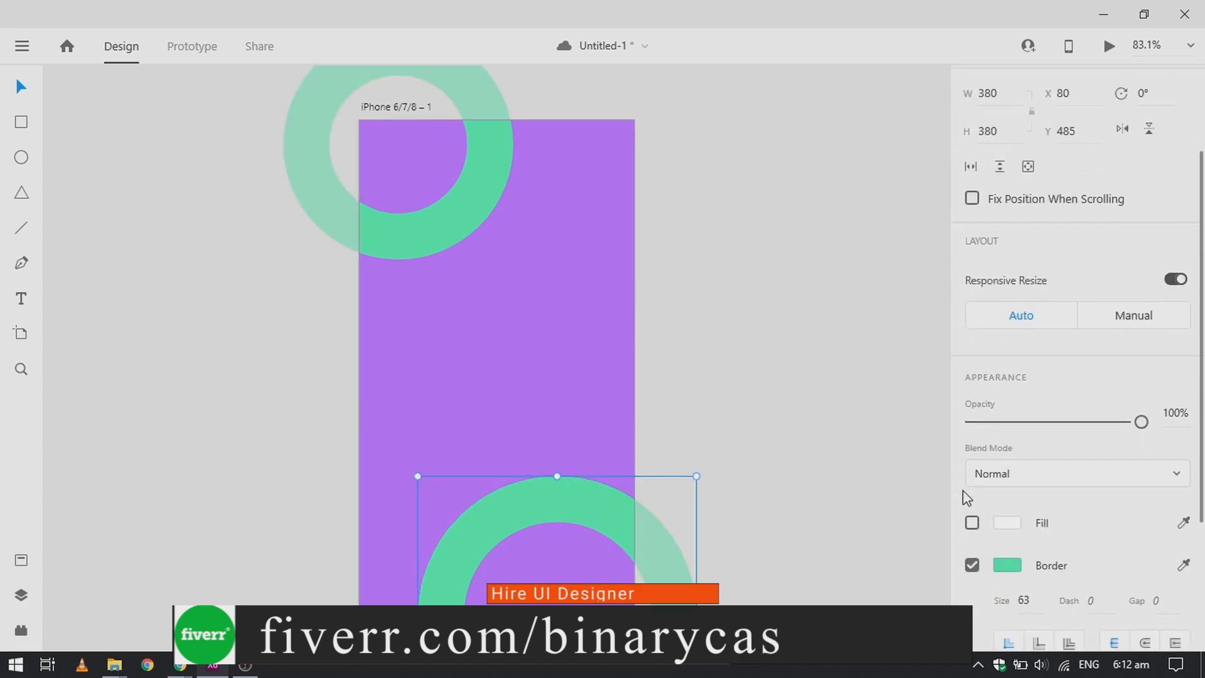
pyautogui.click(1007, 561)
pyautogui.click(918, 535)
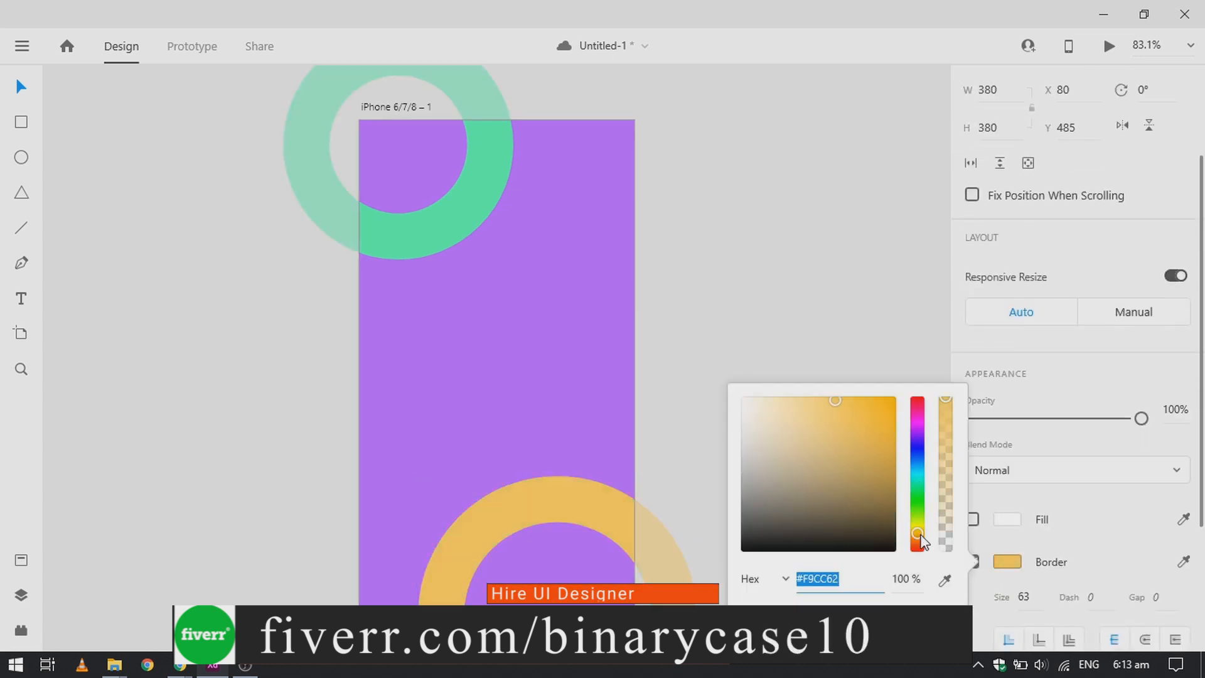
pyautogui.moveTo(920, 535); pyautogui.dragTo(921, 545)
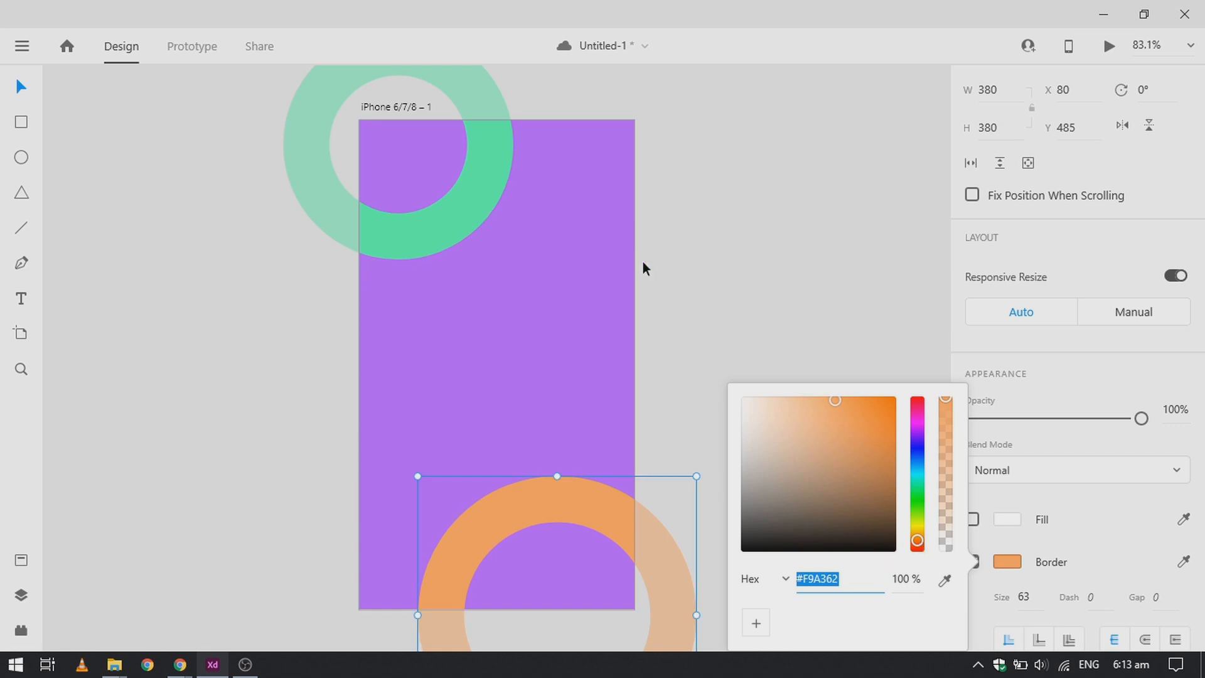
pyautogui.click(748, 300)
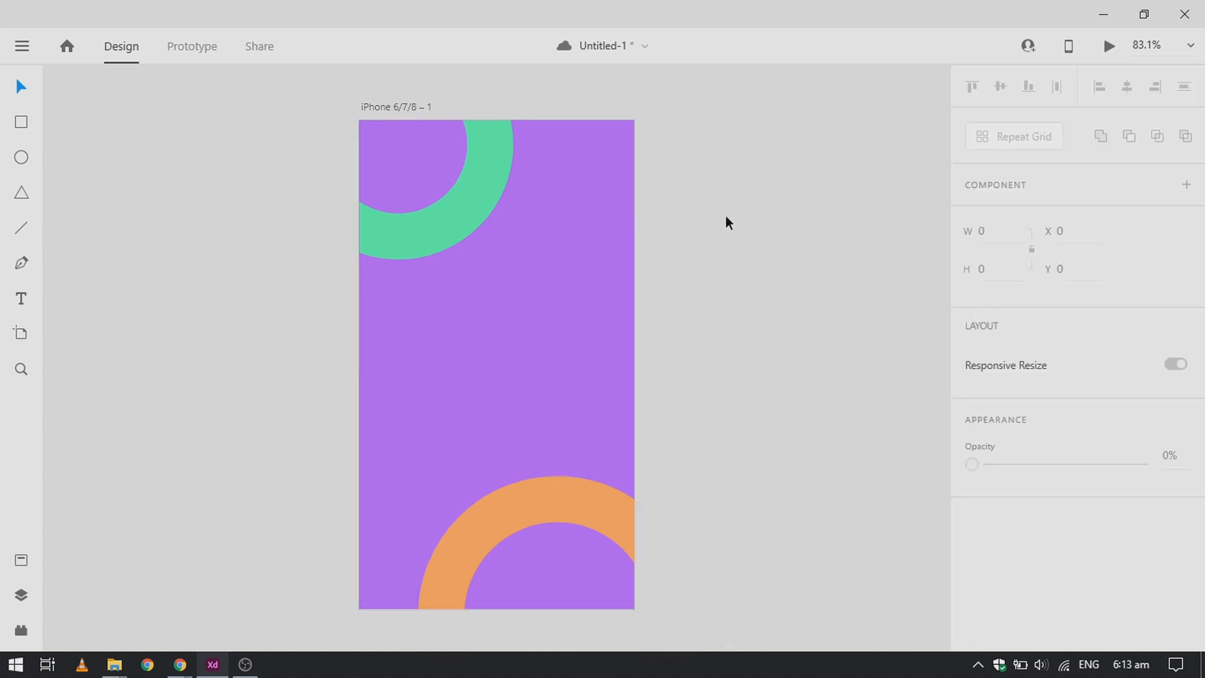
# Step: Add the text "plash" near the middle of the artboard
pyautogui.click(21, 300)
pyautogui.click(438, 347)
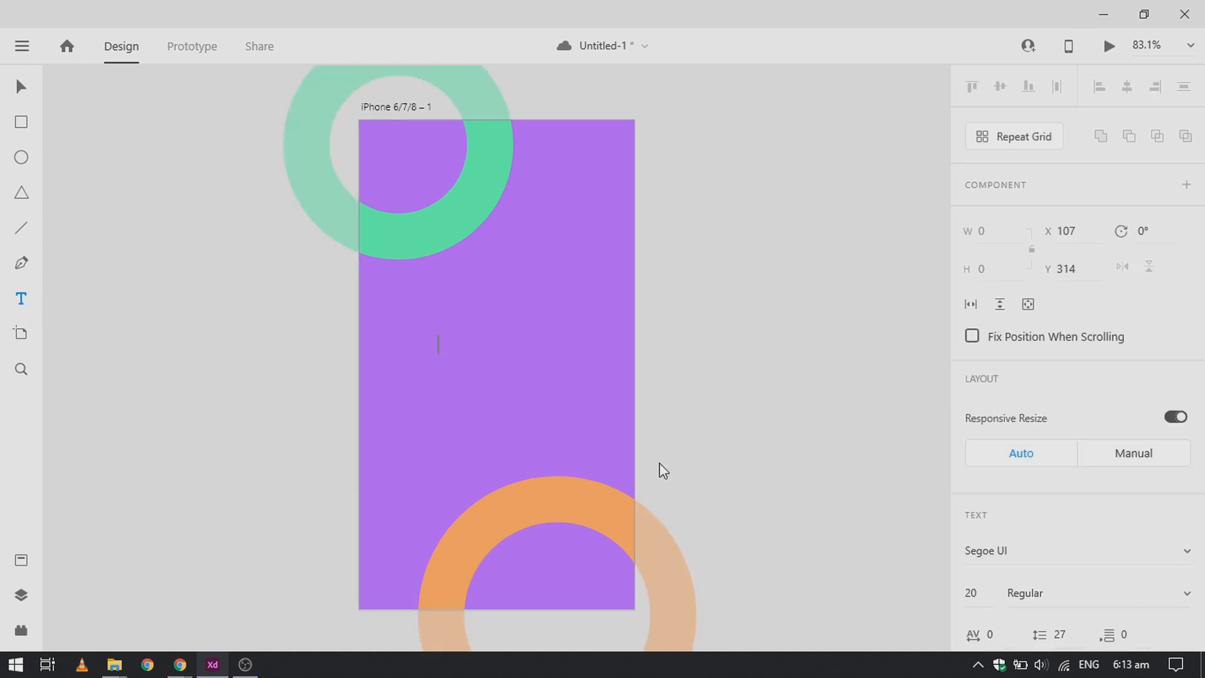
pyautogui.write('Sp')
pyautogui.press('Escape')
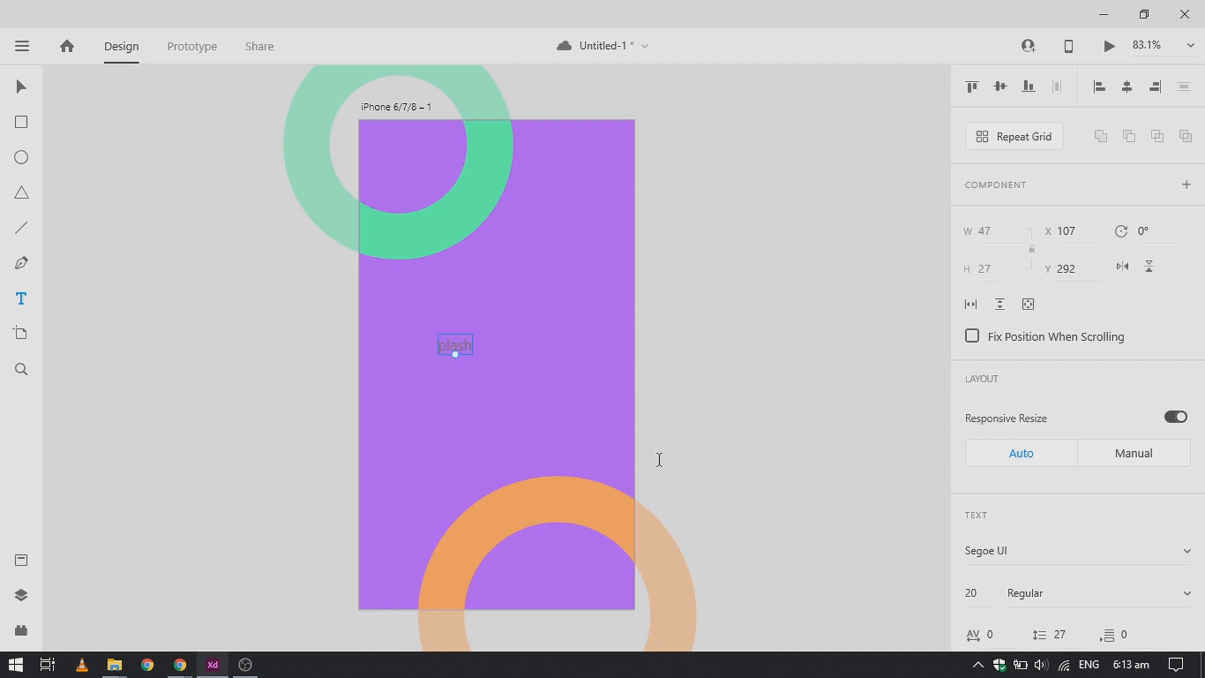
# Step: Set the font size of the "plash" text to 70
pyautogui.click(974, 593)
pyautogui.write('5')
pyautogui.write('0')
pyautogui.press('Return')
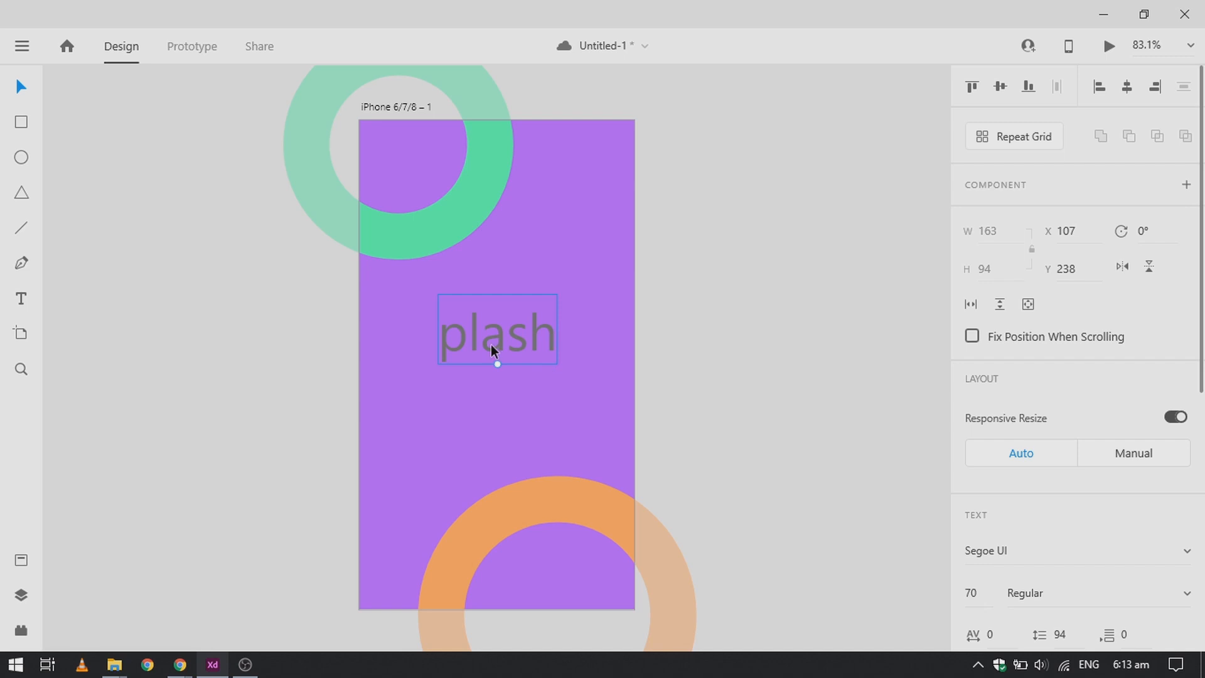
# Step: Move the "plash" text to X 118, Y 287, near the centre of the artboard
pyautogui.moveTo(491, 345); pyautogui.dragTo(499, 346)
pyautogui.scroll(-1, 1126, 529)
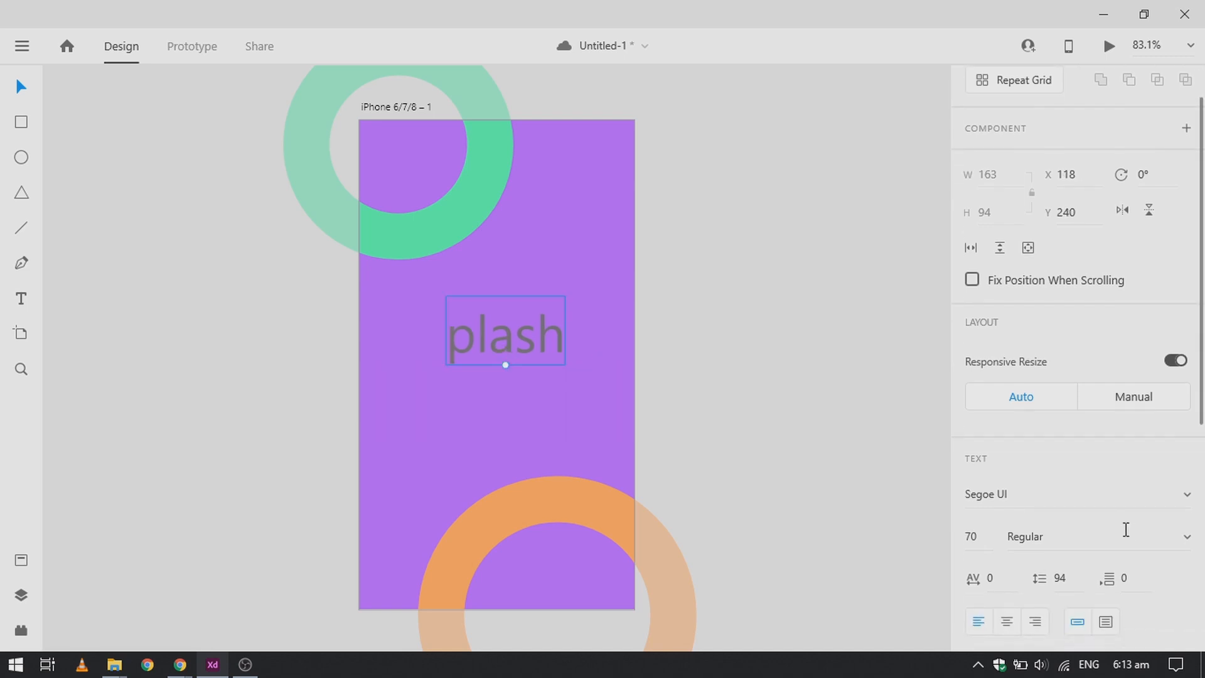
pyautogui.hotkey('shift', 'm')
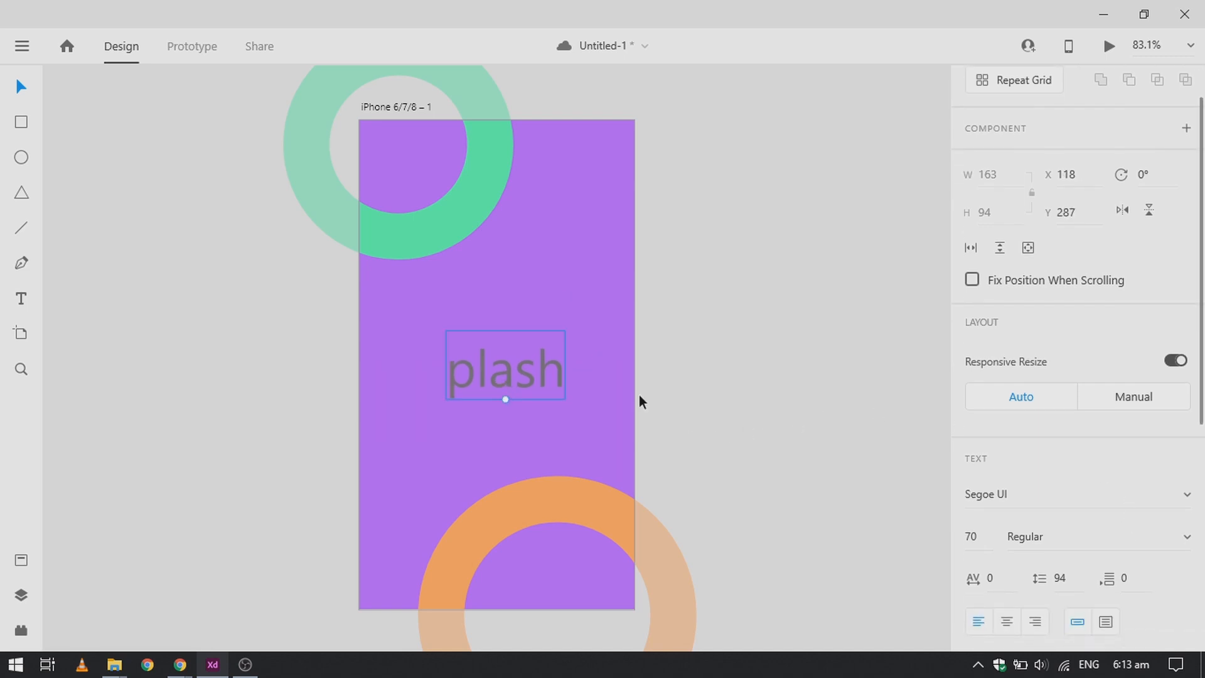
# Step: Set the fill colour of the "plash" text to white #FFFFFF
pyautogui.scroll(-5, 1077, 532)
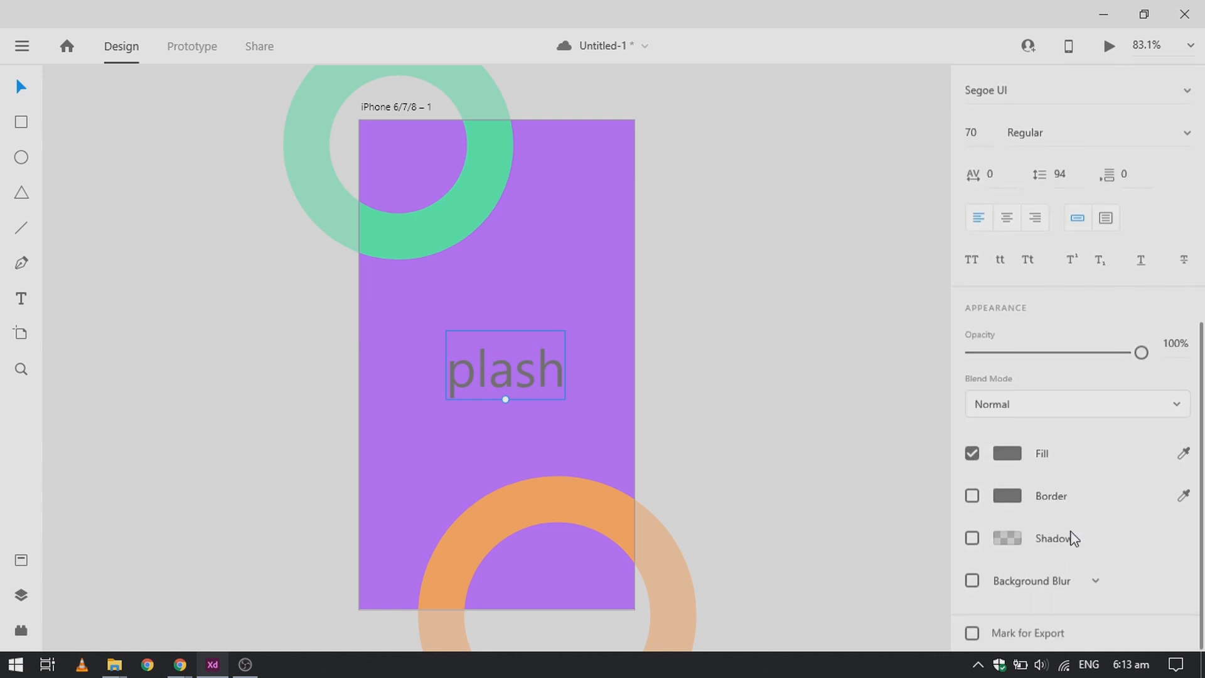
pyautogui.click(1015, 453)
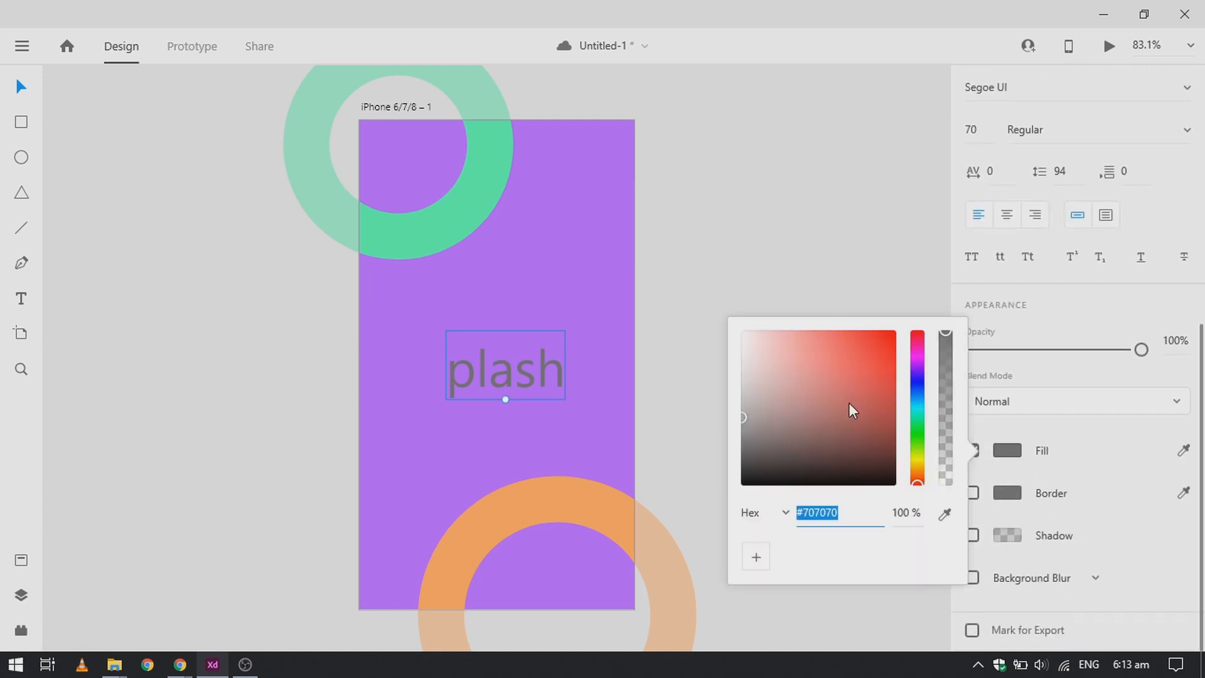
pyautogui.moveTo(848, 401); pyautogui.dragTo(552, 236)
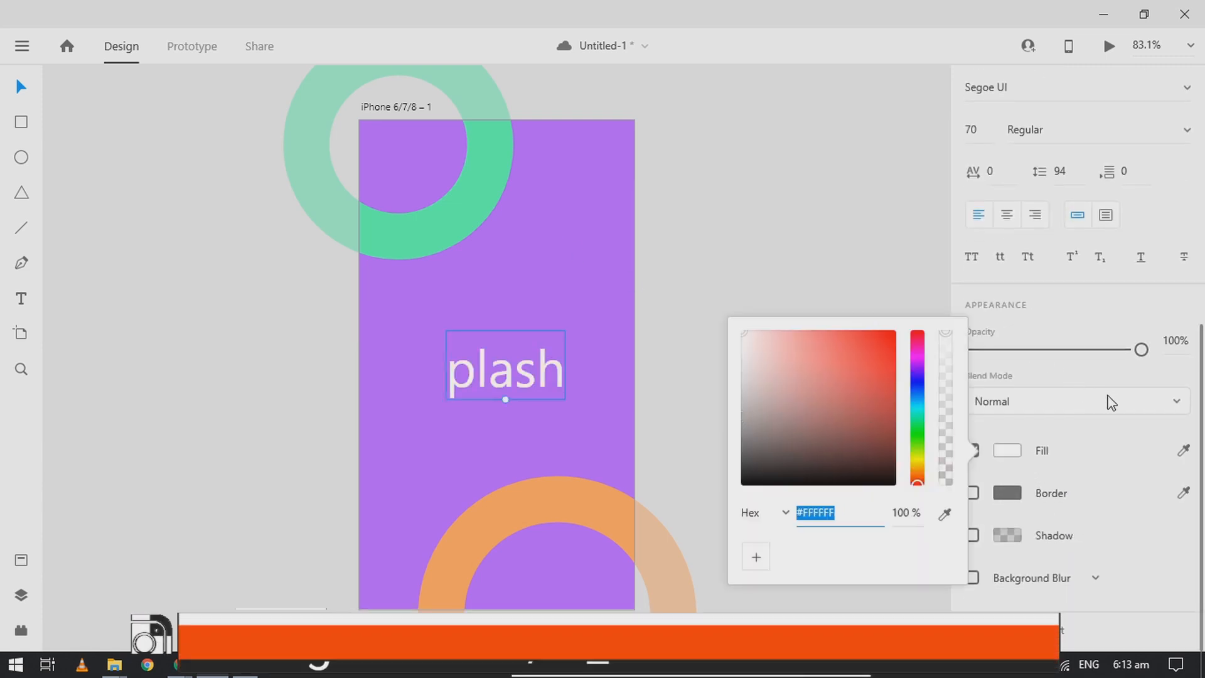
pyautogui.click(1118, 432)
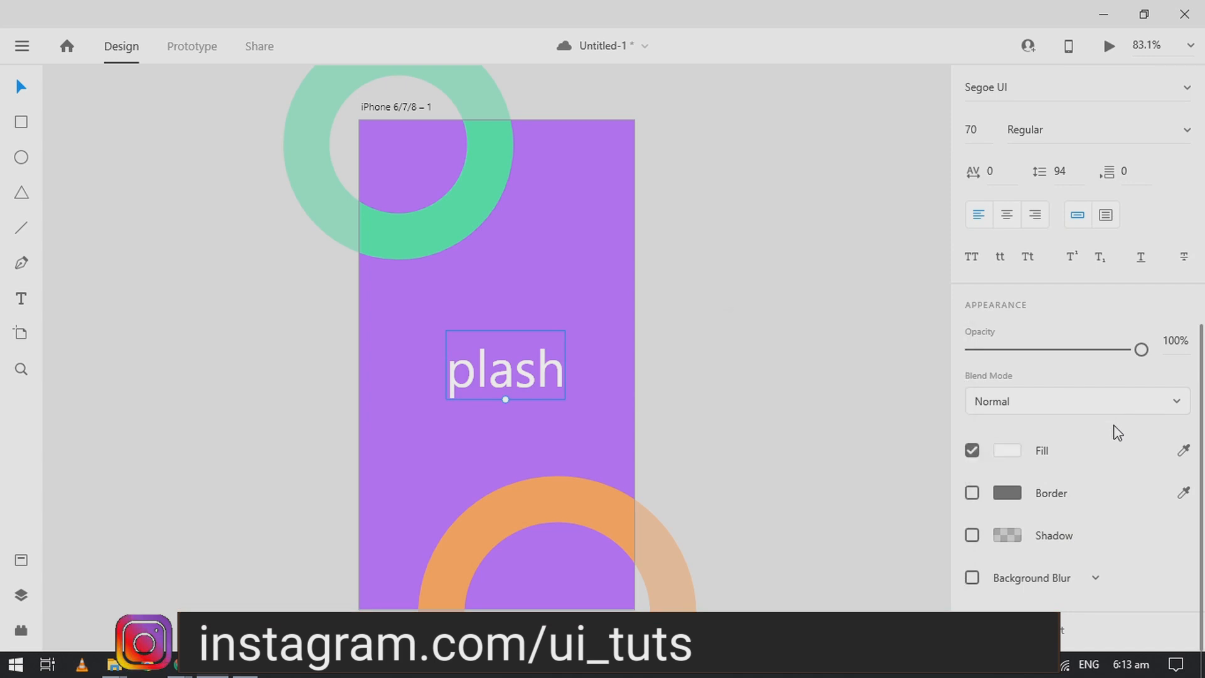
# Step: Change the font of the "plash" text to SF UI Display
pyautogui.scroll(3, 909, 380)
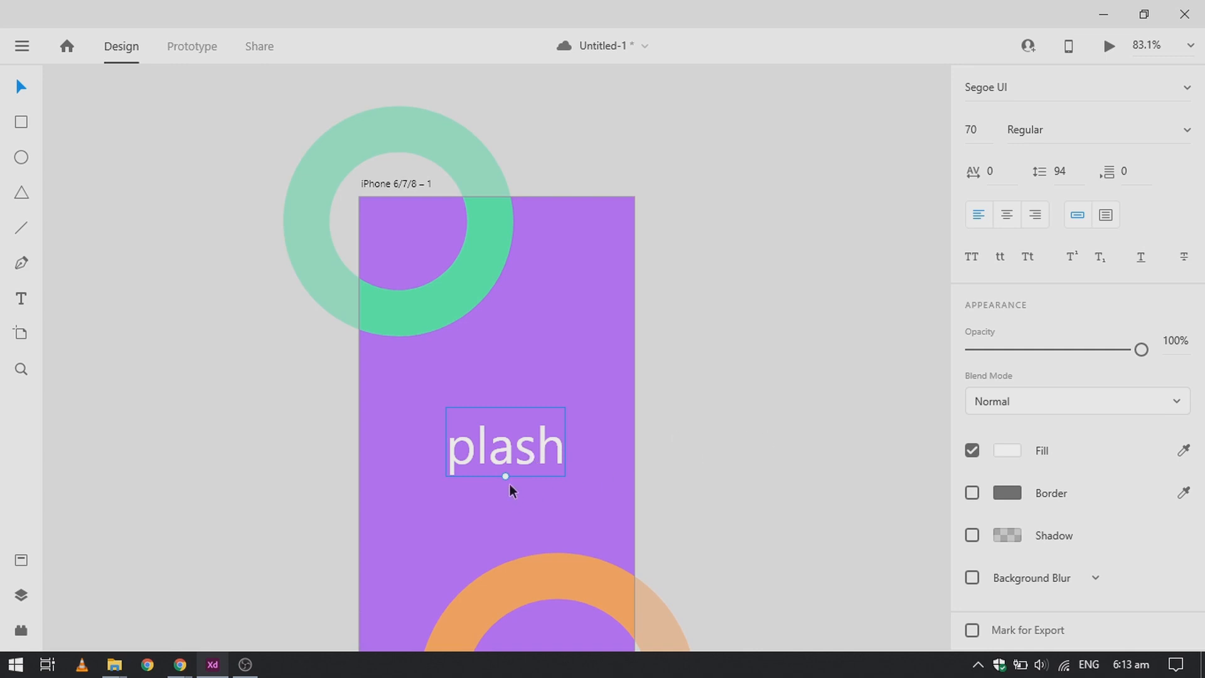
pyautogui.press('alt')
pyautogui.click(1044, 95)
pyautogui.scroll(4, 865, 250)
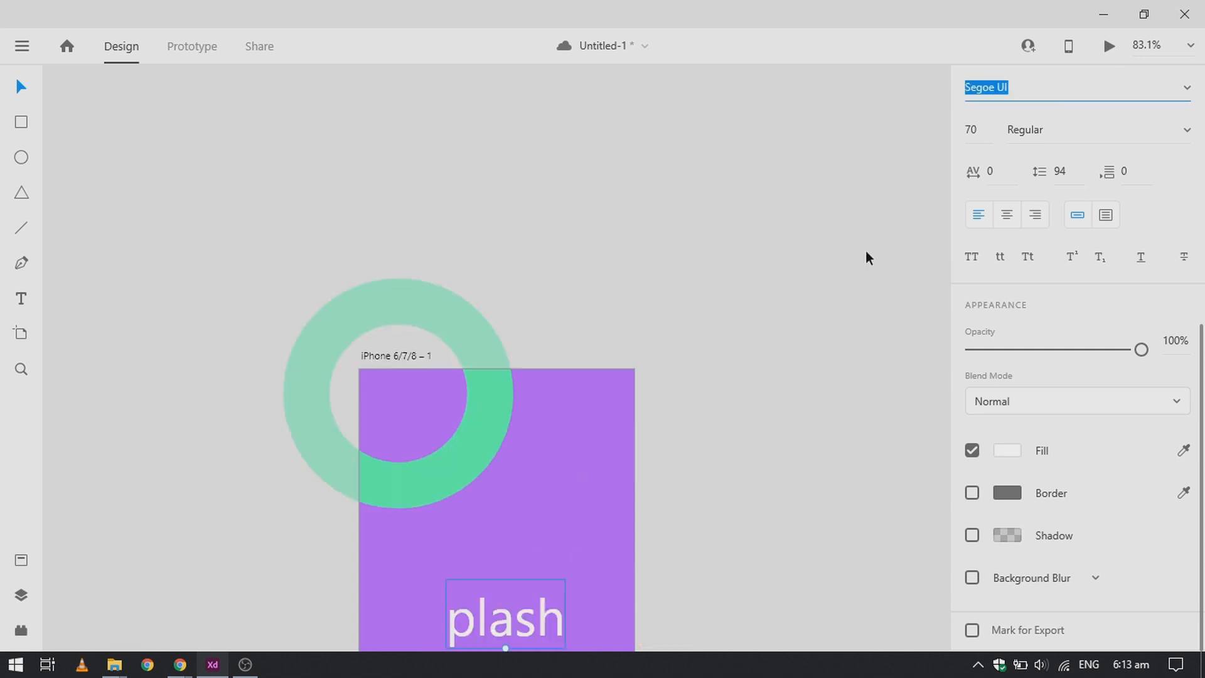
pyautogui.scroll(-6, 864, 249)
pyautogui.scroll(-4, 865, 250)
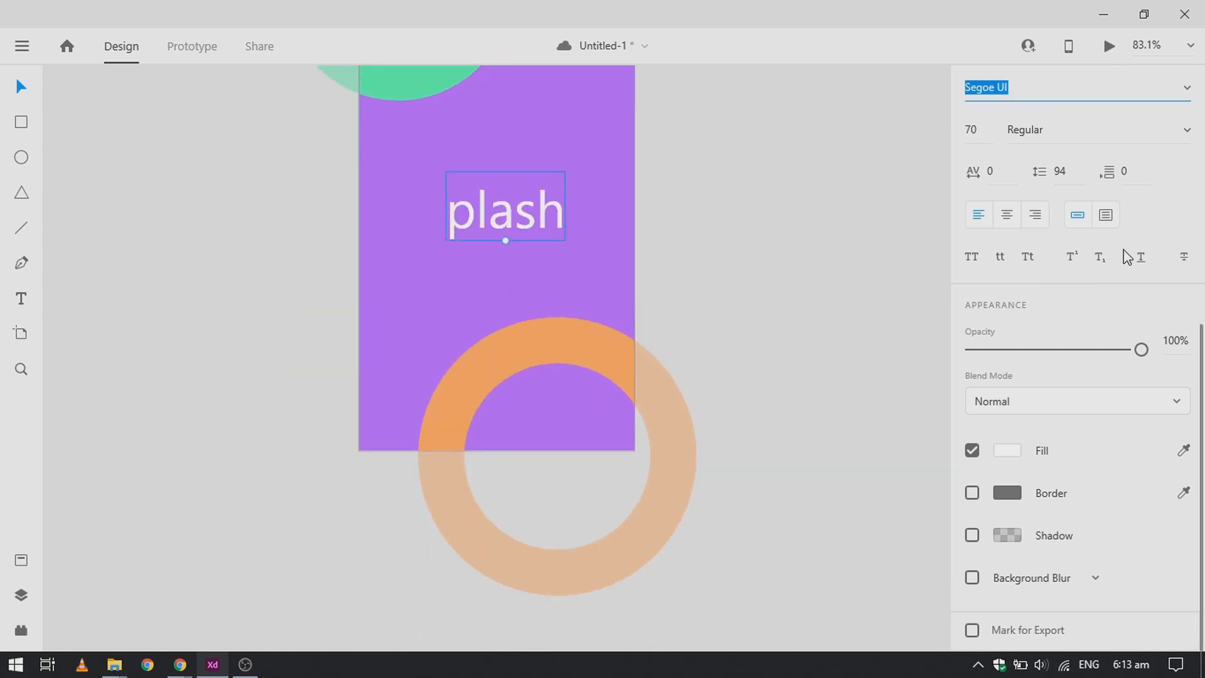
pyautogui.scroll(3, 1124, 256)
pyautogui.press('Down')
pyautogui.press('Down')
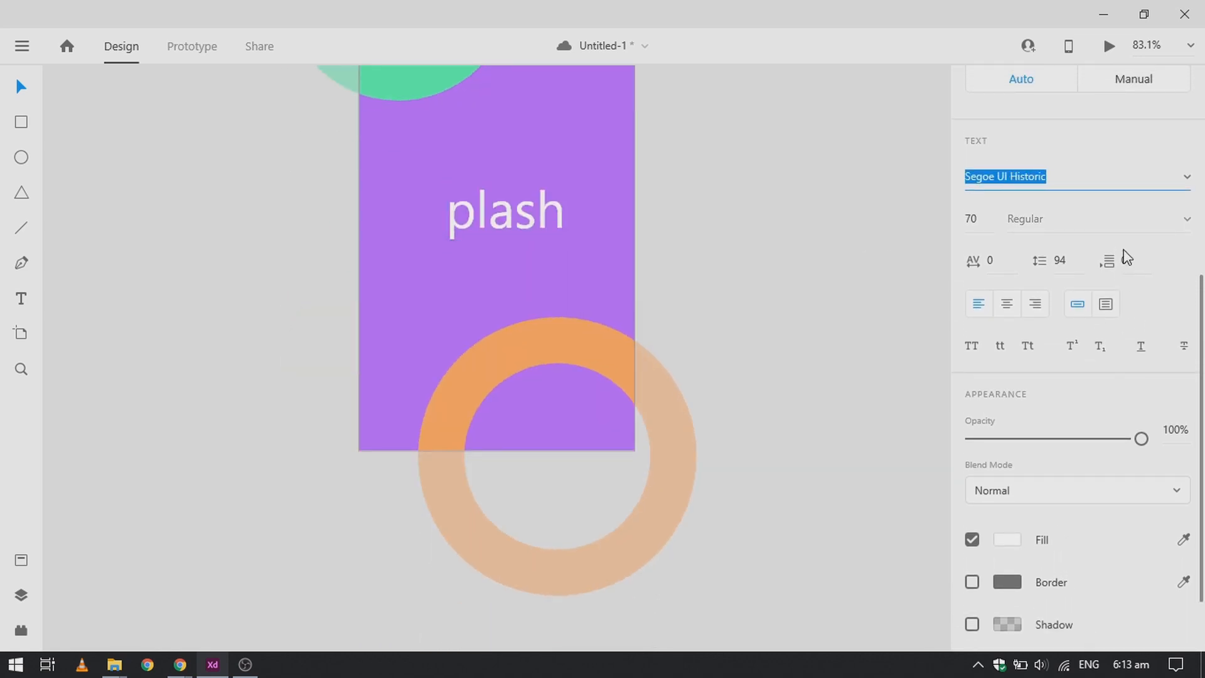
pyautogui.press('Down')
pyautogui.press('Down')
pyautogui.press('Down')
pyautogui.press('Down')
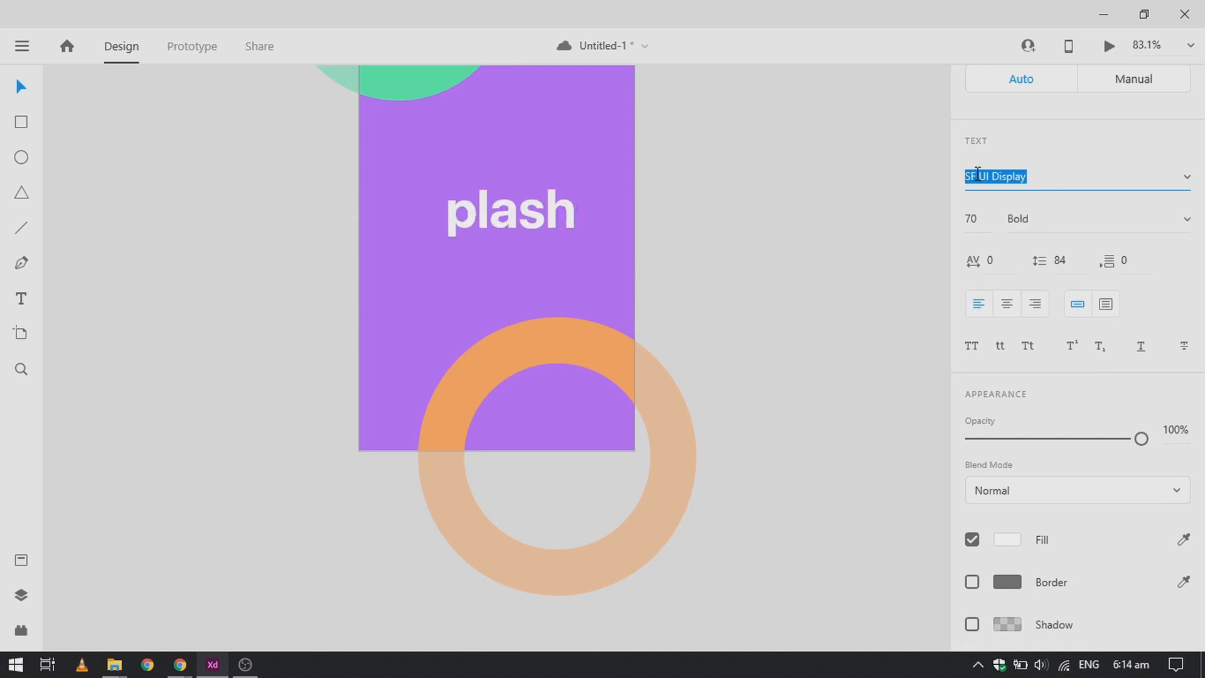
# Step: Change the font of the "plash" text to Signature
pyautogui.press('Up')
pyautogui.press('Down')
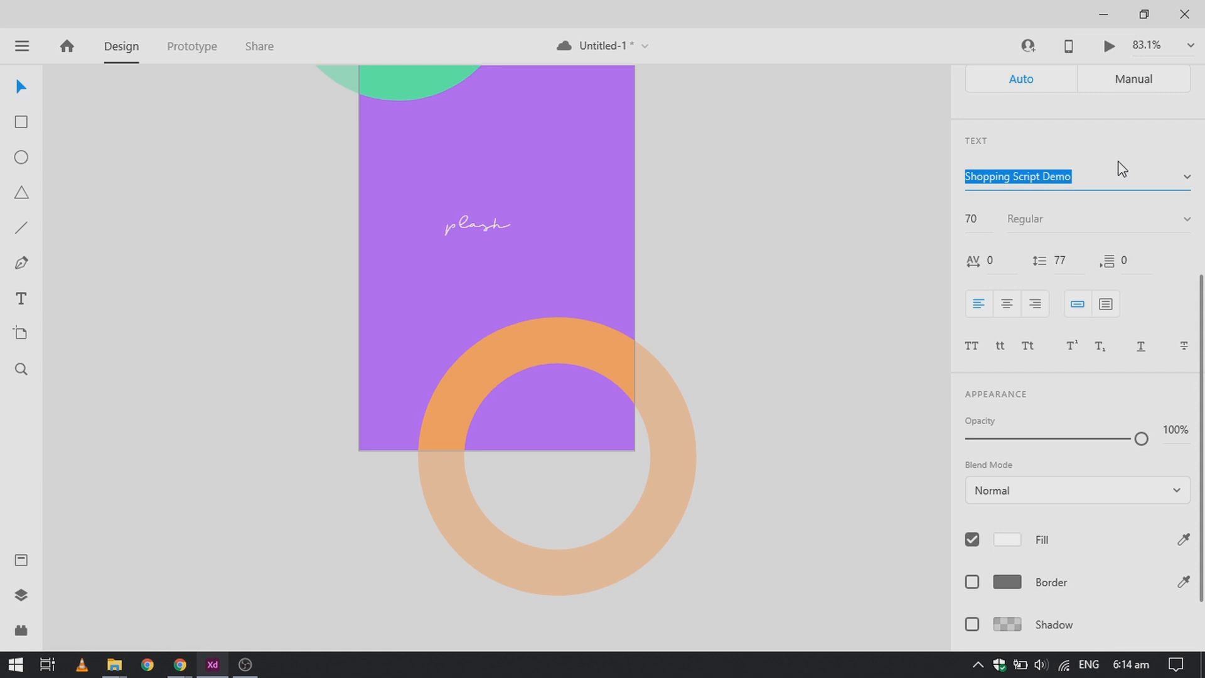
pyautogui.press('Down')
pyautogui.press('Down')
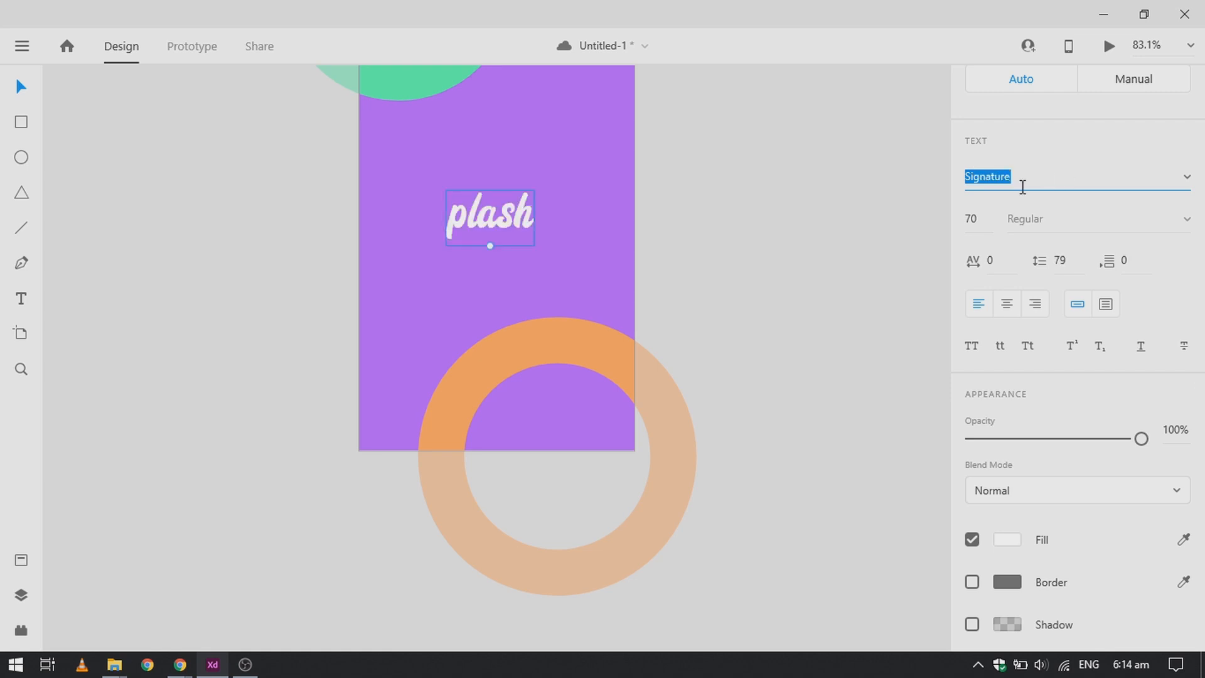
pyautogui.click(889, 257)
pyautogui.click(503, 217)
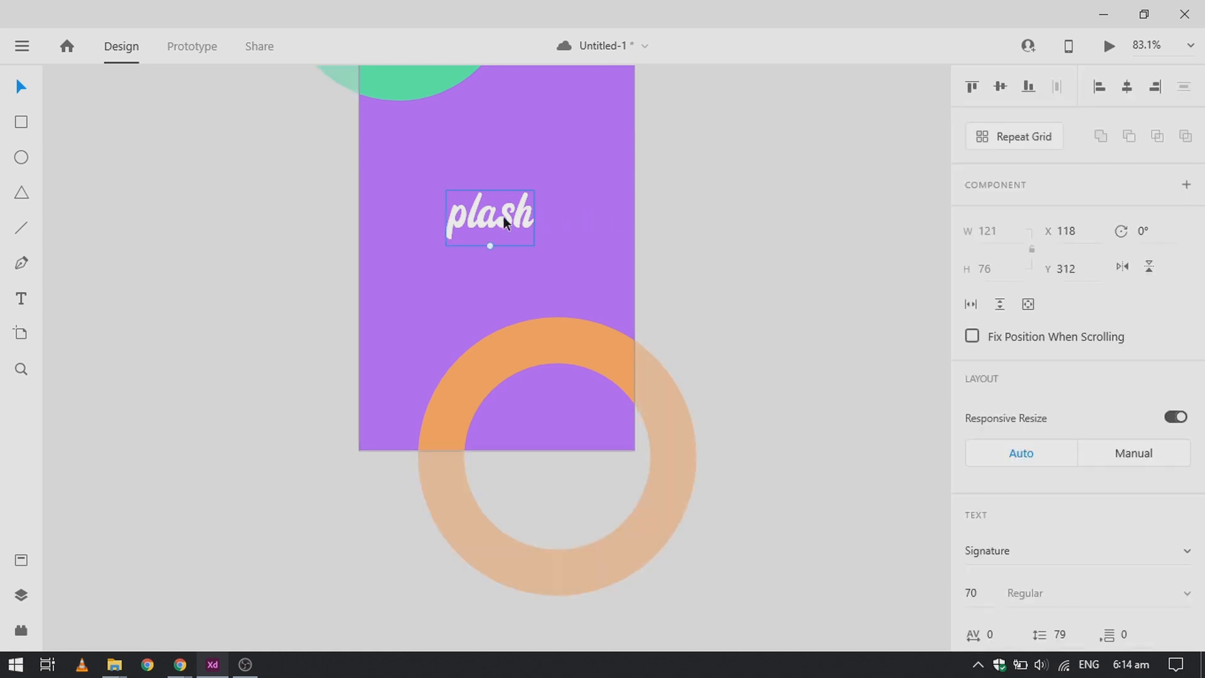
pyautogui.rightClick(503, 216)
pyautogui.click(477, 213)
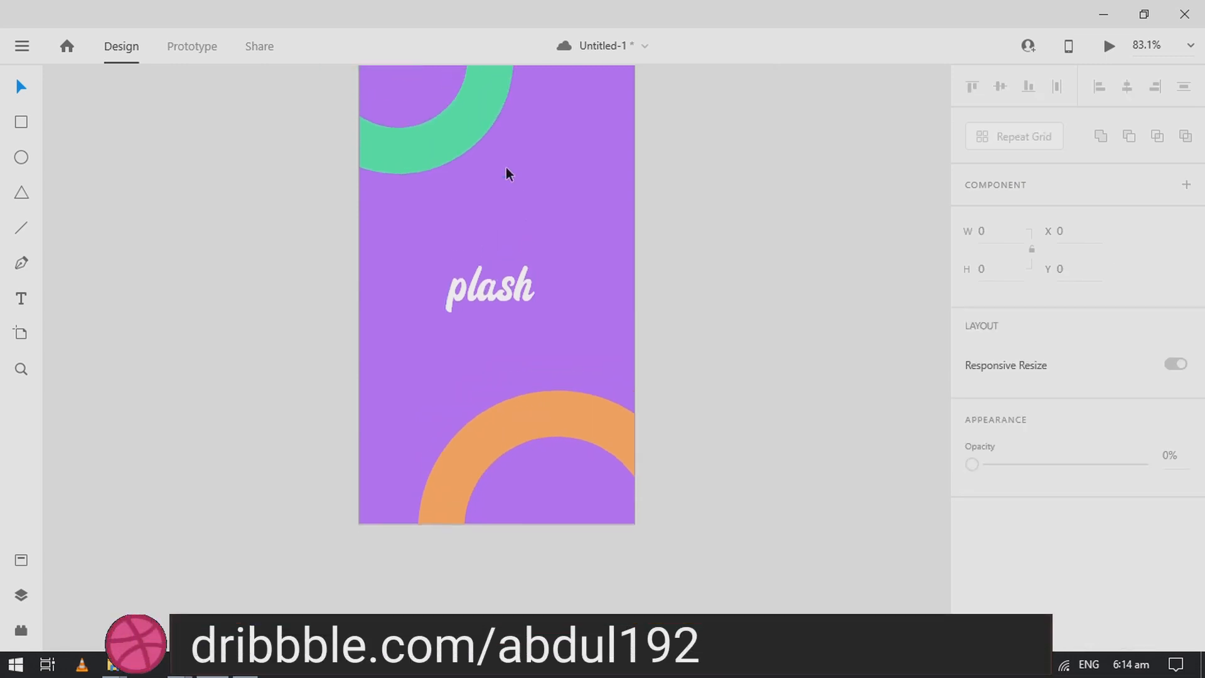
# Step: Reposition the "plash" text near the artboard's centre, duplicate it just below, and change the copy's text to "s"
pyautogui.scroll(3, 491, 287)
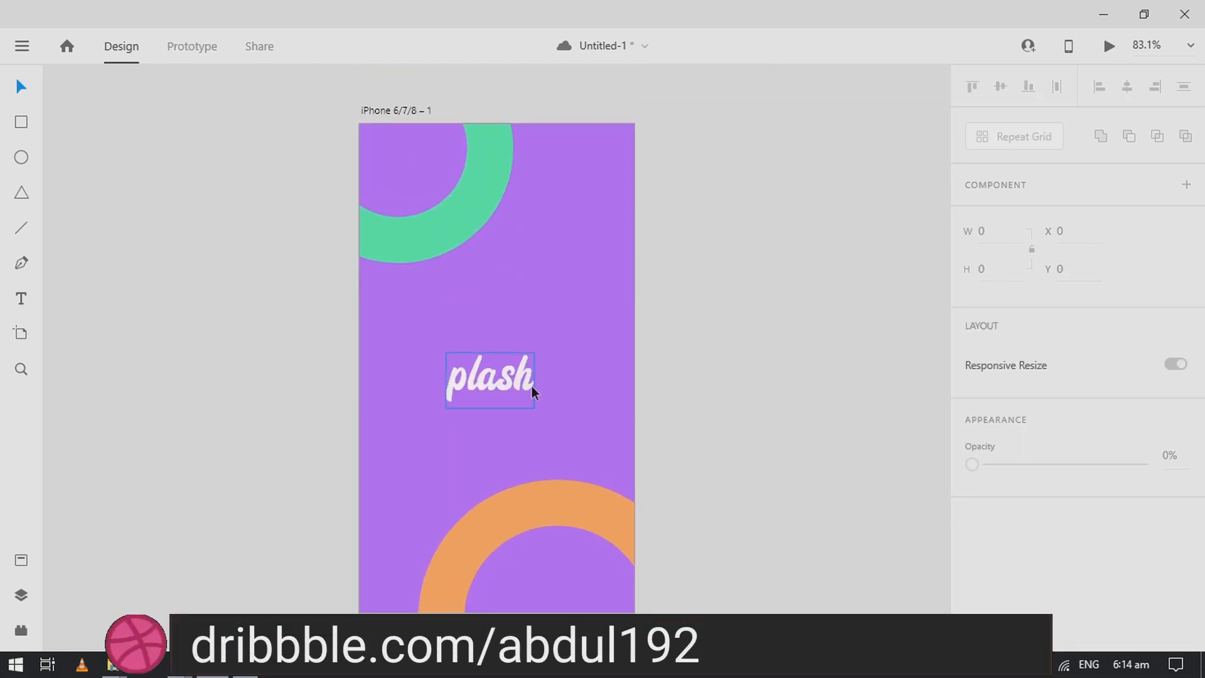
pyautogui.click(495, 384)
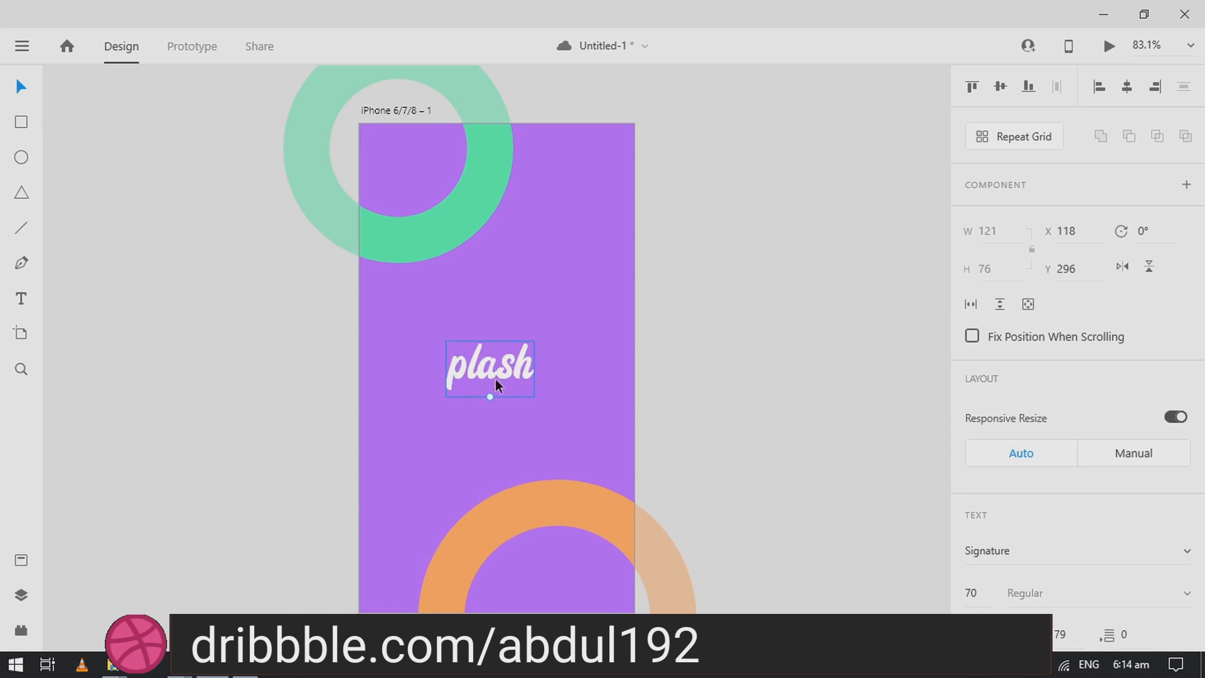
pyautogui.moveTo(495, 378); pyautogui.dragTo(521, 398)
pyautogui.doubleClick(522, 398)
pyautogui.write('s')
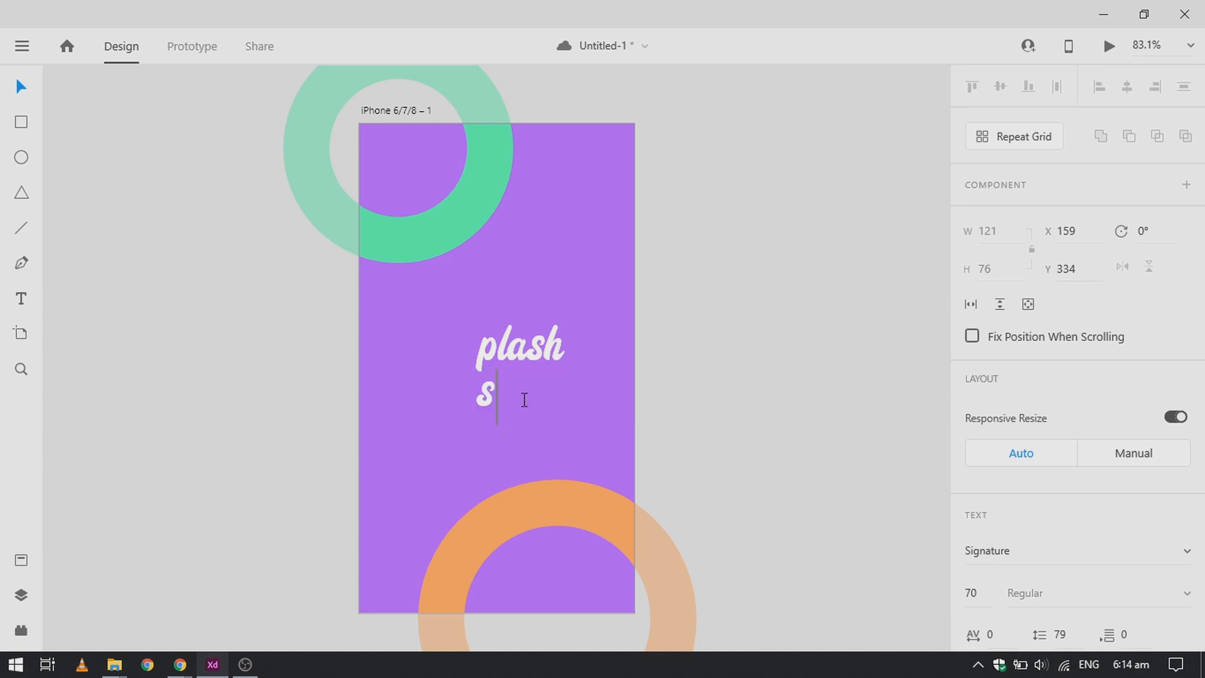
pyautogui.press('Escape')
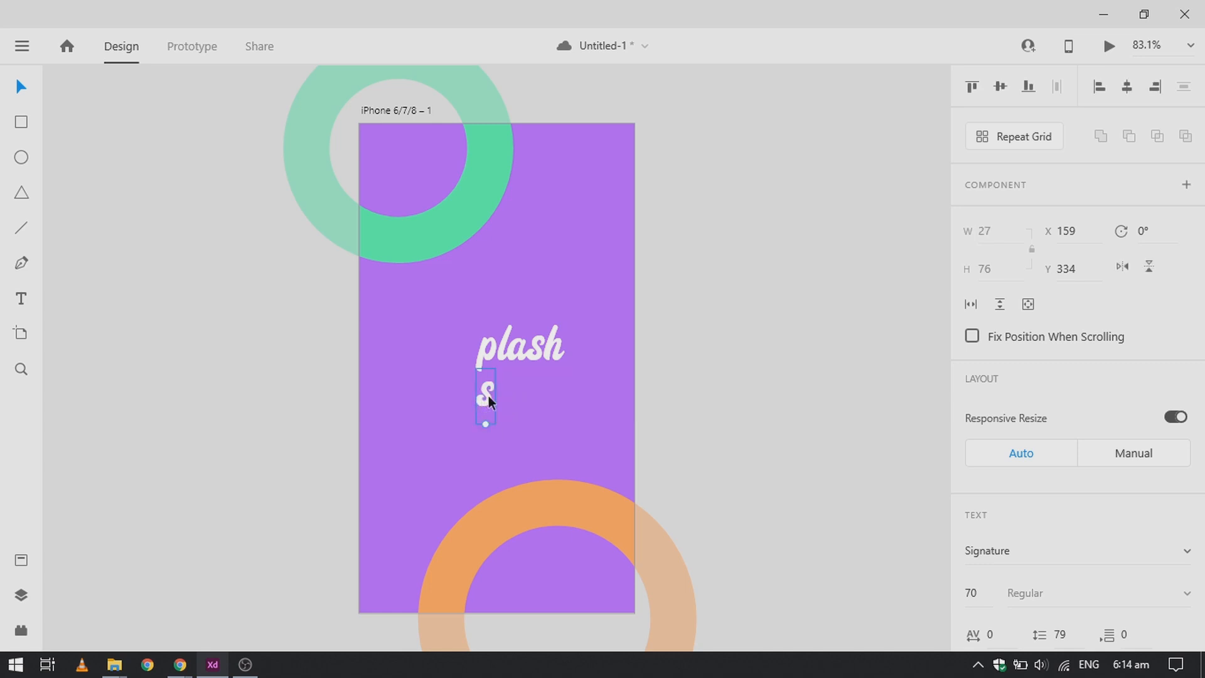
# Step: Enlarge the "s", place it directly in front of "plash" at about X 69, and set its font size to 250
pyautogui.moveTo(482, 396); pyautogui.dragTo(441, 547)
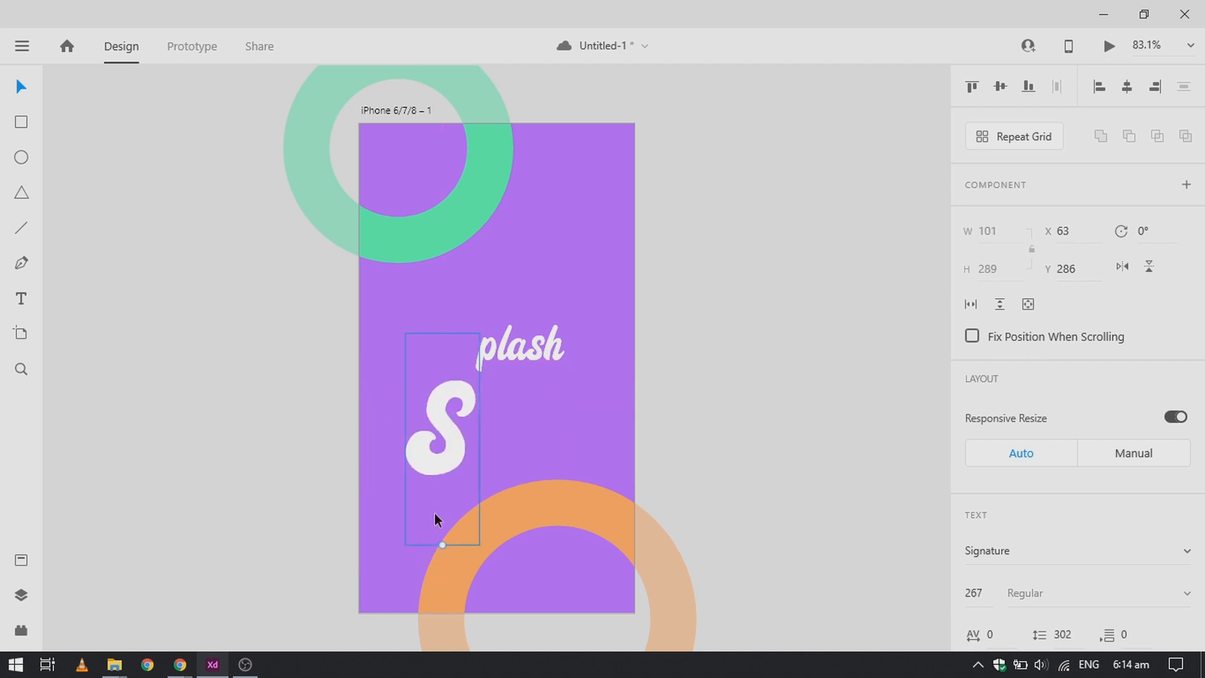
pyautogui.moveTo(442, 462); pyautogui.dragTo(442, 367)
pyautogui.click(982, 607)
pyautogui.write('2')
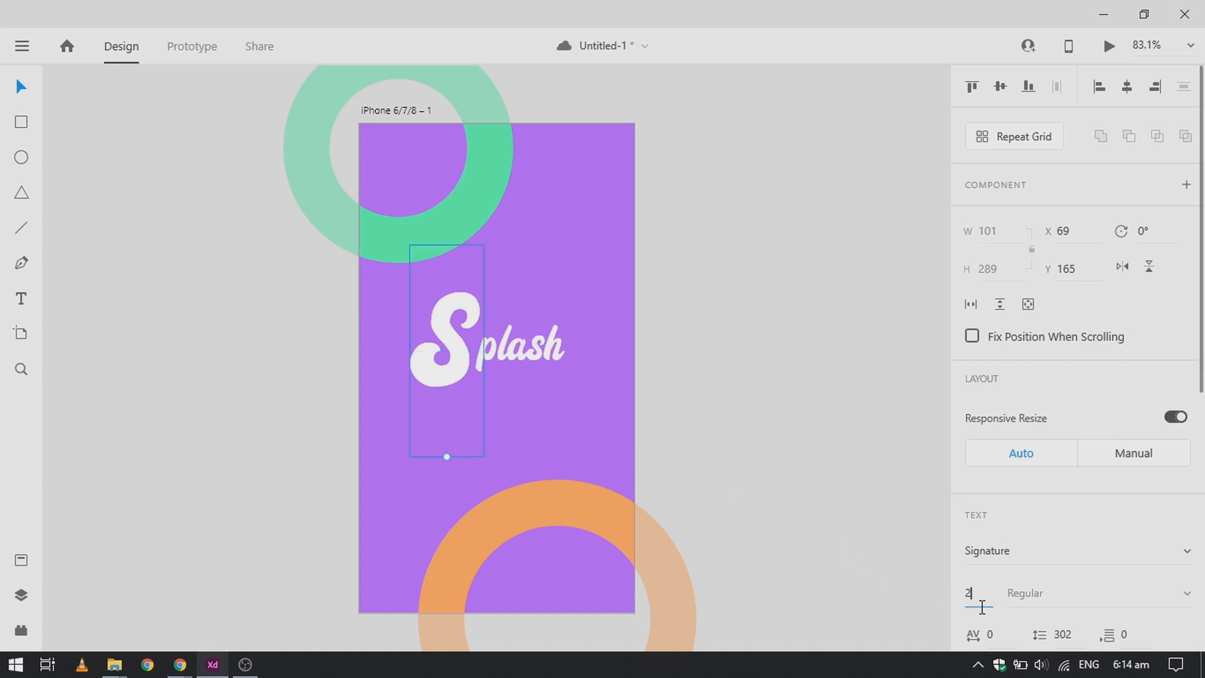
pyautogui.write('50')
pyautogui.press('Return')
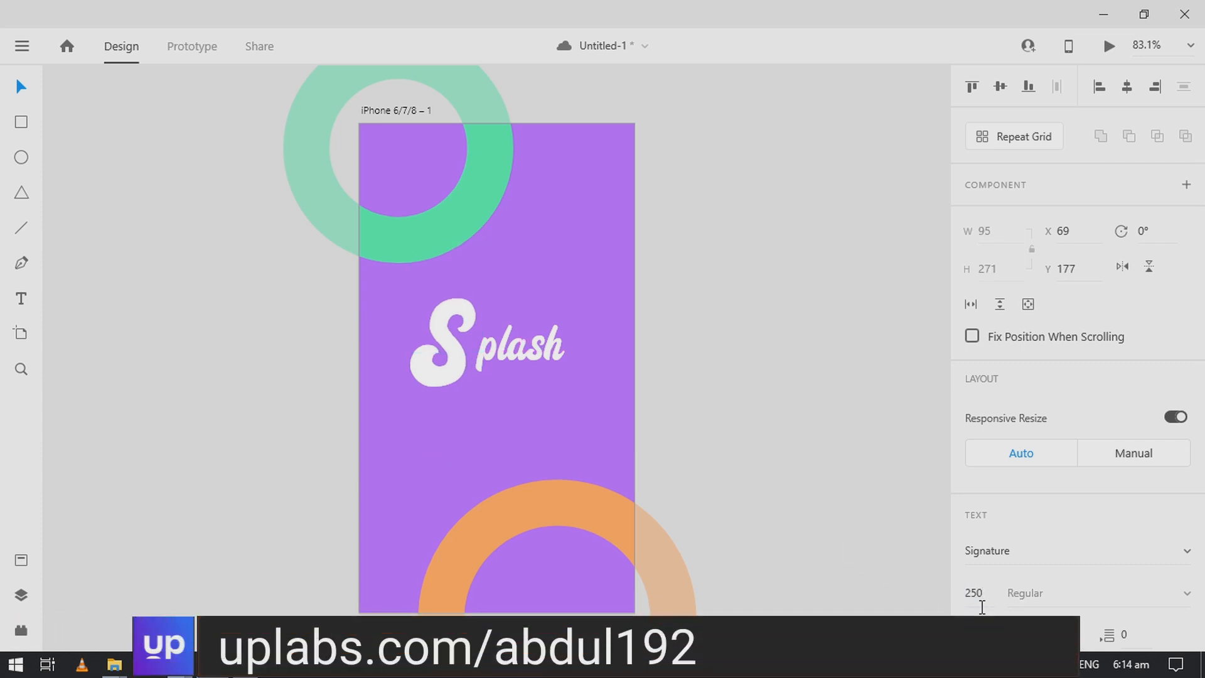
# Step: Convert the large "s" text to an editable path
pyautogui.scroll(-3, 1076, 510)
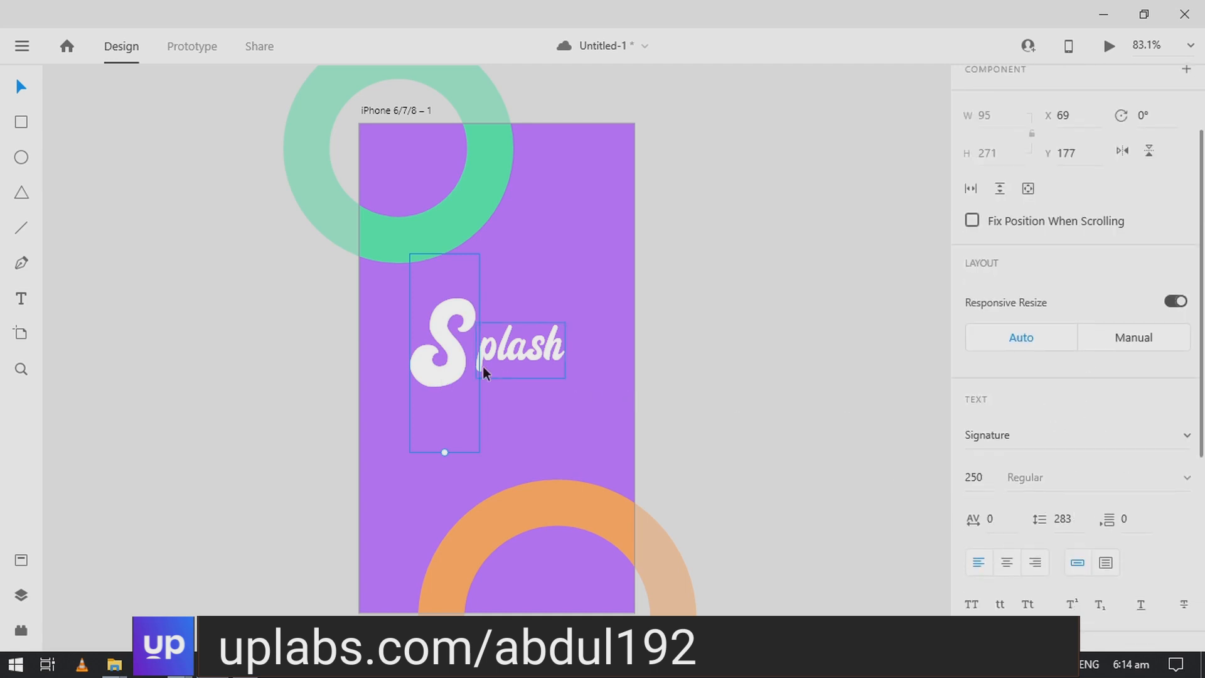
pyautogui.rightClick(454, 360)
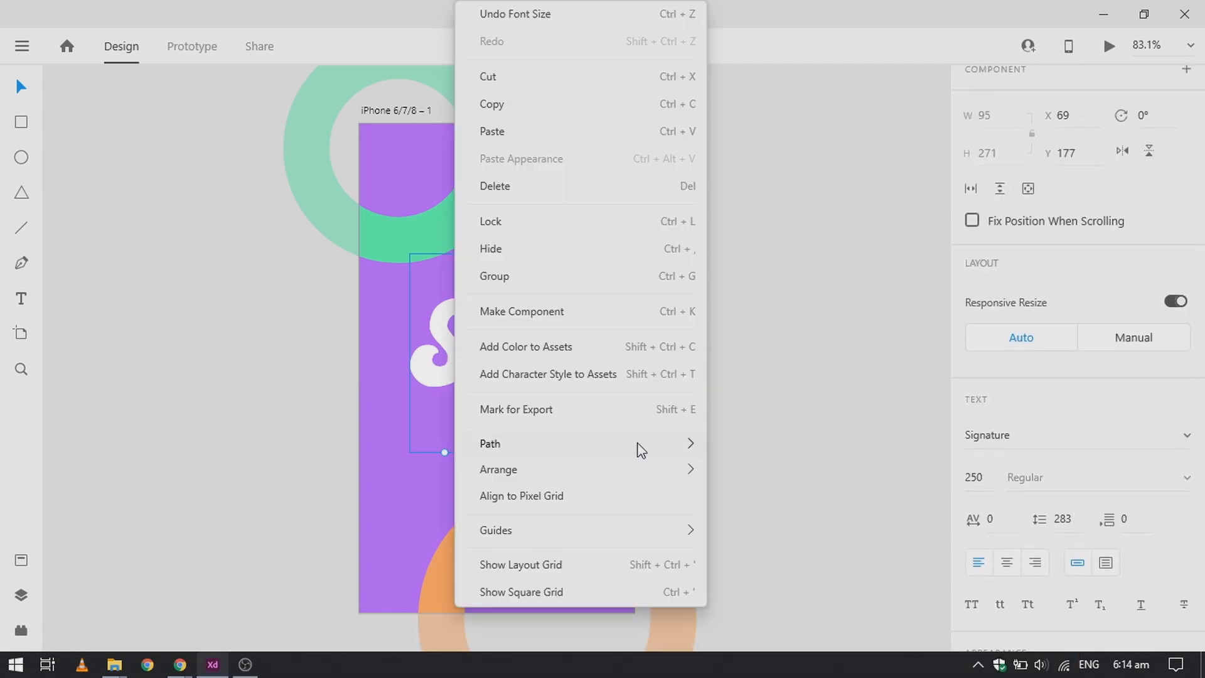
pyautogui.moveTo(695, 445)
pyautogui.click(767, 447)
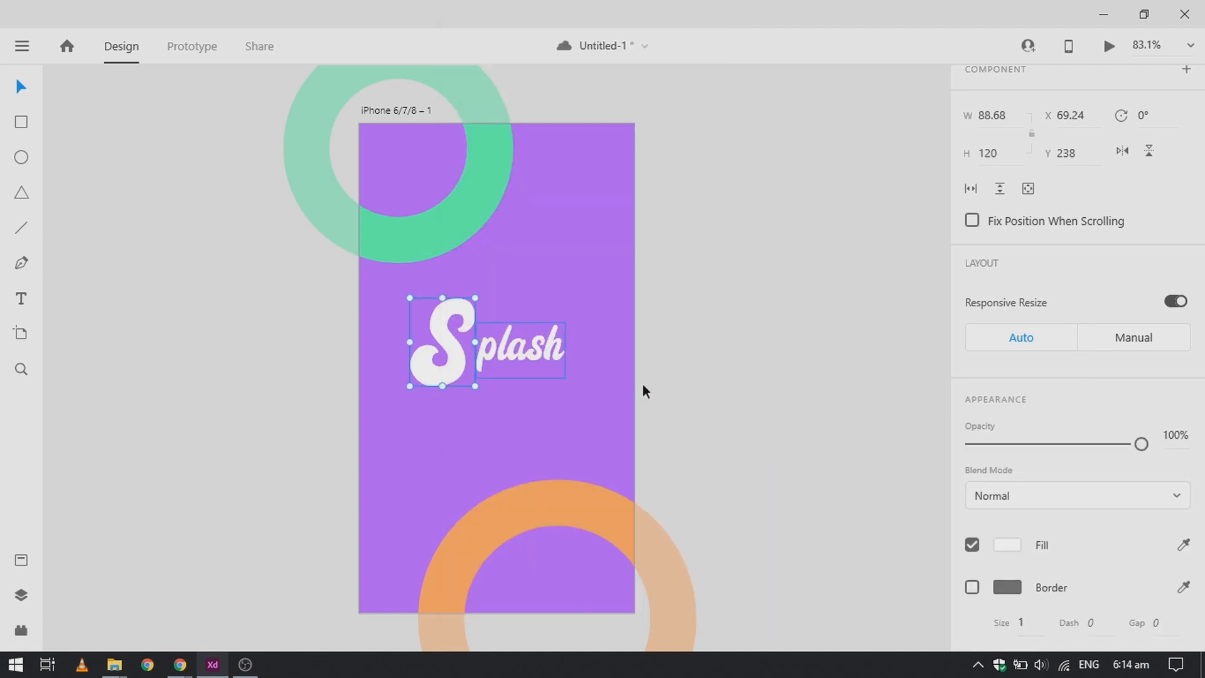
# Step: Turn off the fill of the "s" shape and give it a white #FFFFFF border
pyautogui.click(971, 545)
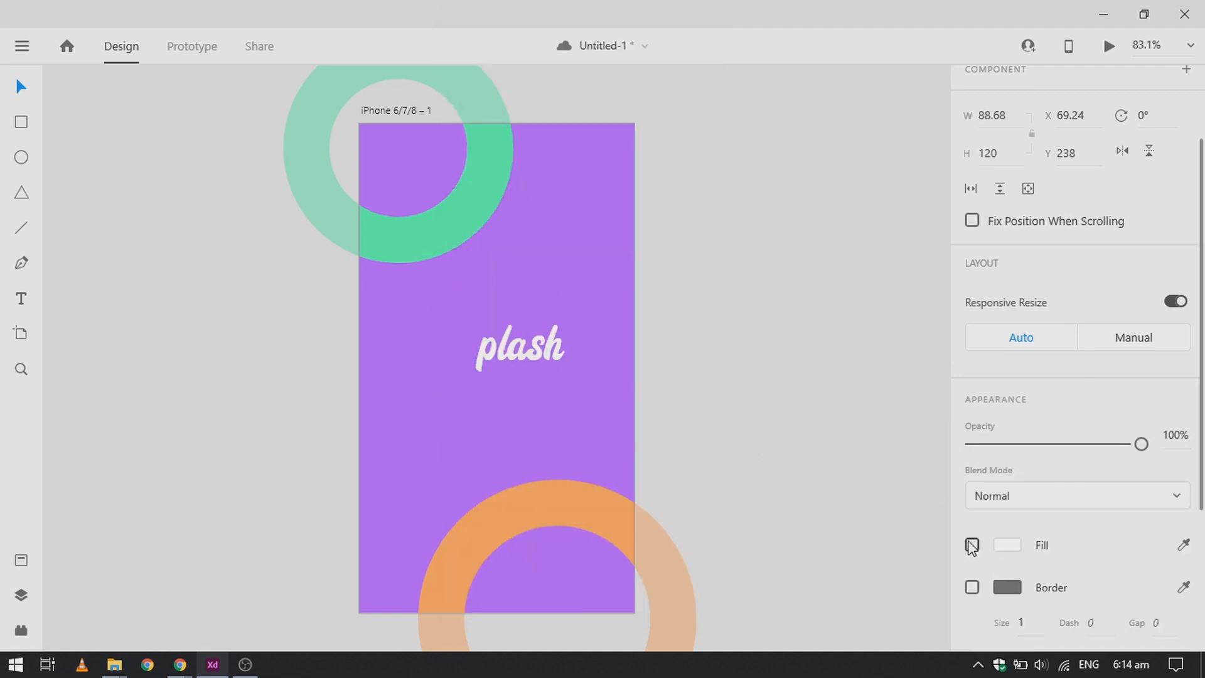
pyautogui.click(1006, 588)
pyautogui.click(1007, 588)
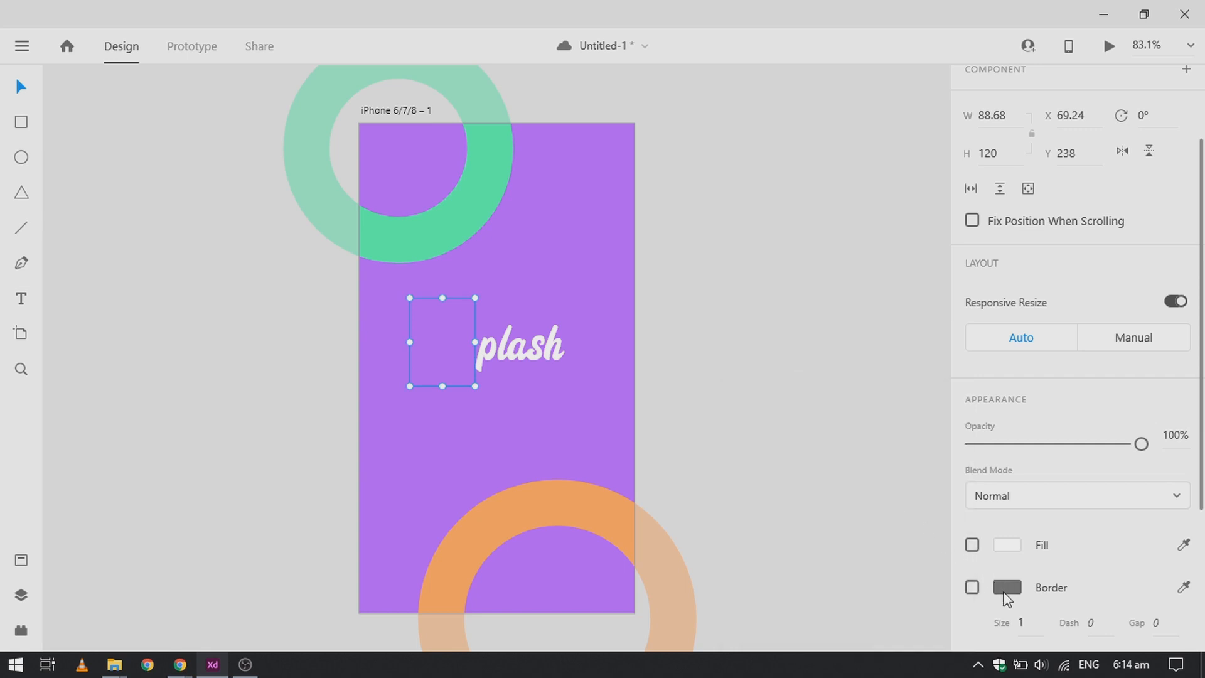
pyautogui.click(1006, 590)
pyautogui.moveTo(848, 512); pyautogui.dragTo(619, 323)
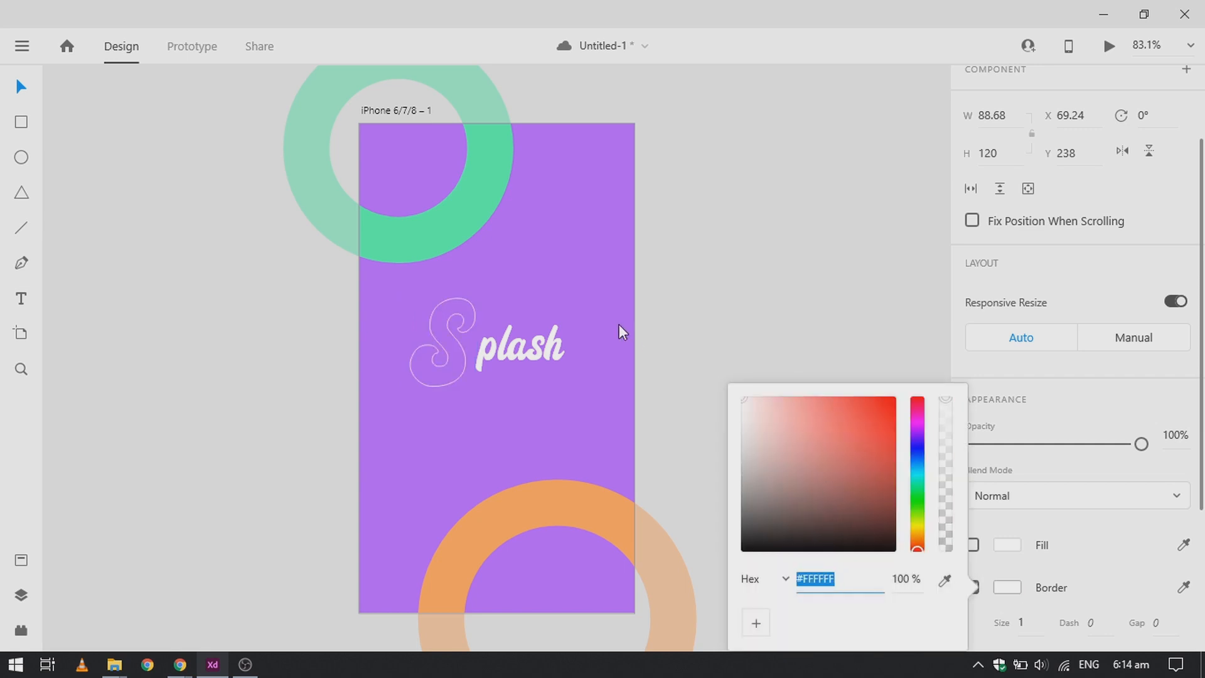
# Step: Set the border size of the "s" shape to 5
pyautogui.click(1033, 624)
pyautogui.press('Up')
pyautogui.press('Up')
pyautogui.press('Up')
pyautogui.press('Up')
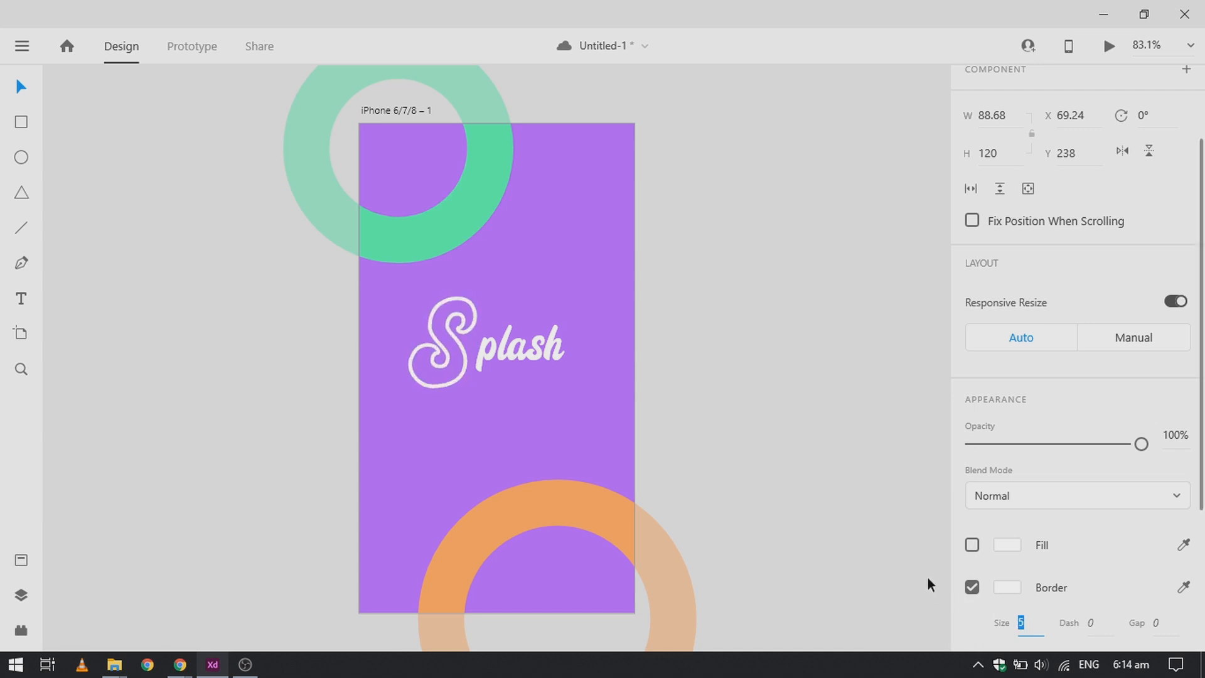
pyautogui.click(849, 512)
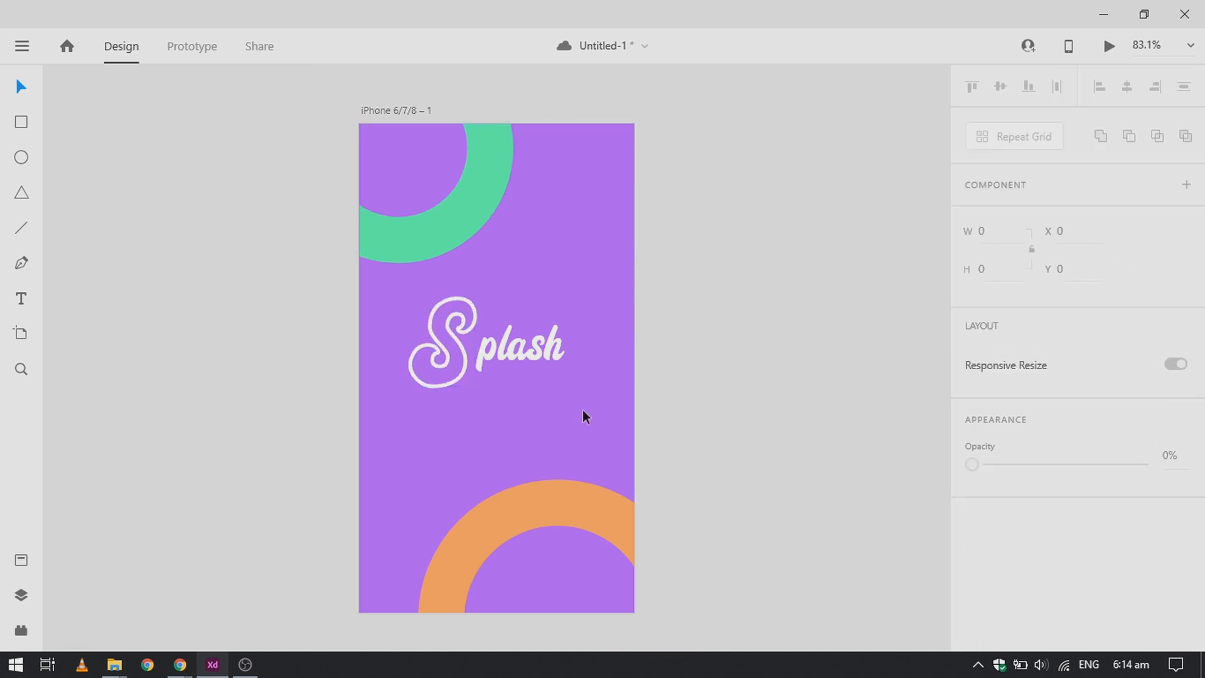
# Step: Move the outlined "s" slightly up and closer to the "p" of "plash"
pyautogui.click(455, 361)
pyautogui.moveTo(462, 352); pyautogui.dragTo(470, 350)
pyautogui.click(763, 426)
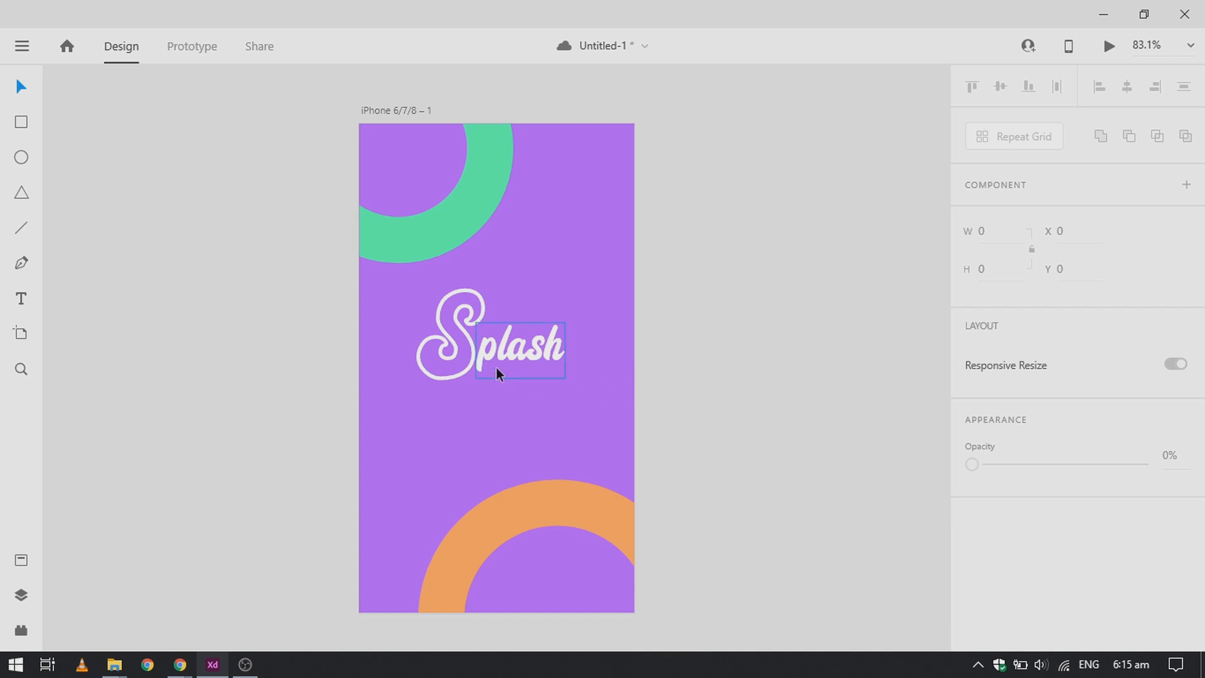
# Step: Pull the lowest anchor point of the "s" path well downward and adjust its handles to form a narrow pointed tip
pyautogui.scroll(5, 496, 368)
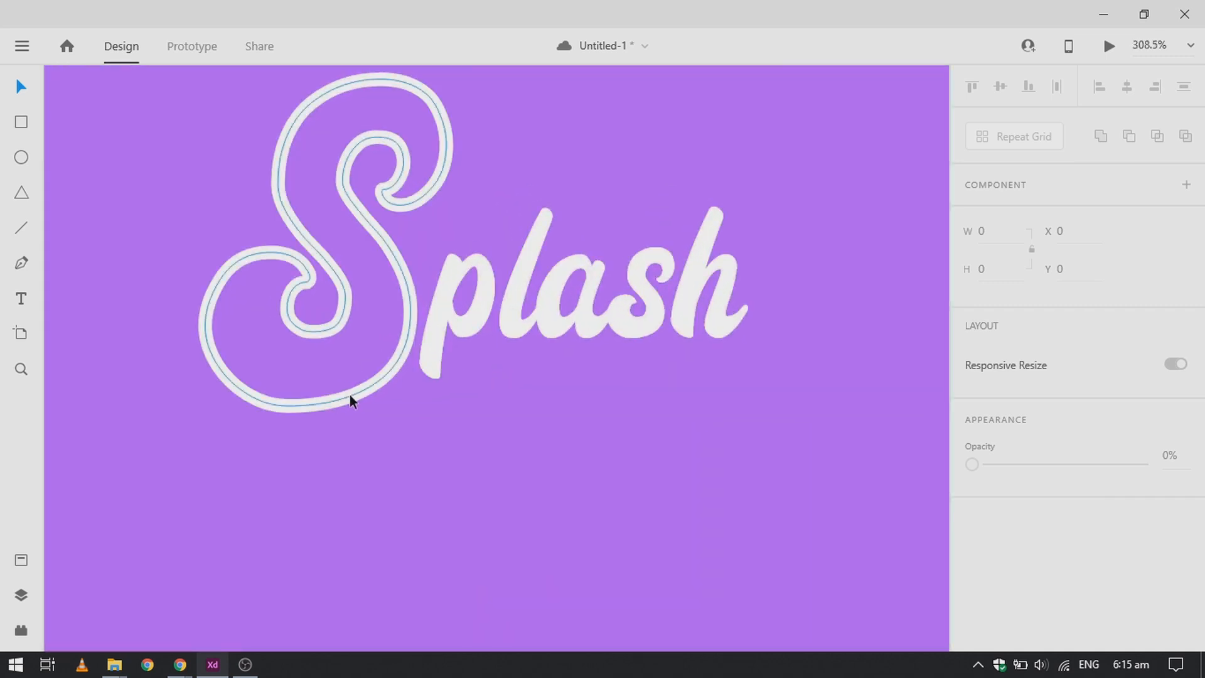
pyautogui.doubleClick(351, 396)
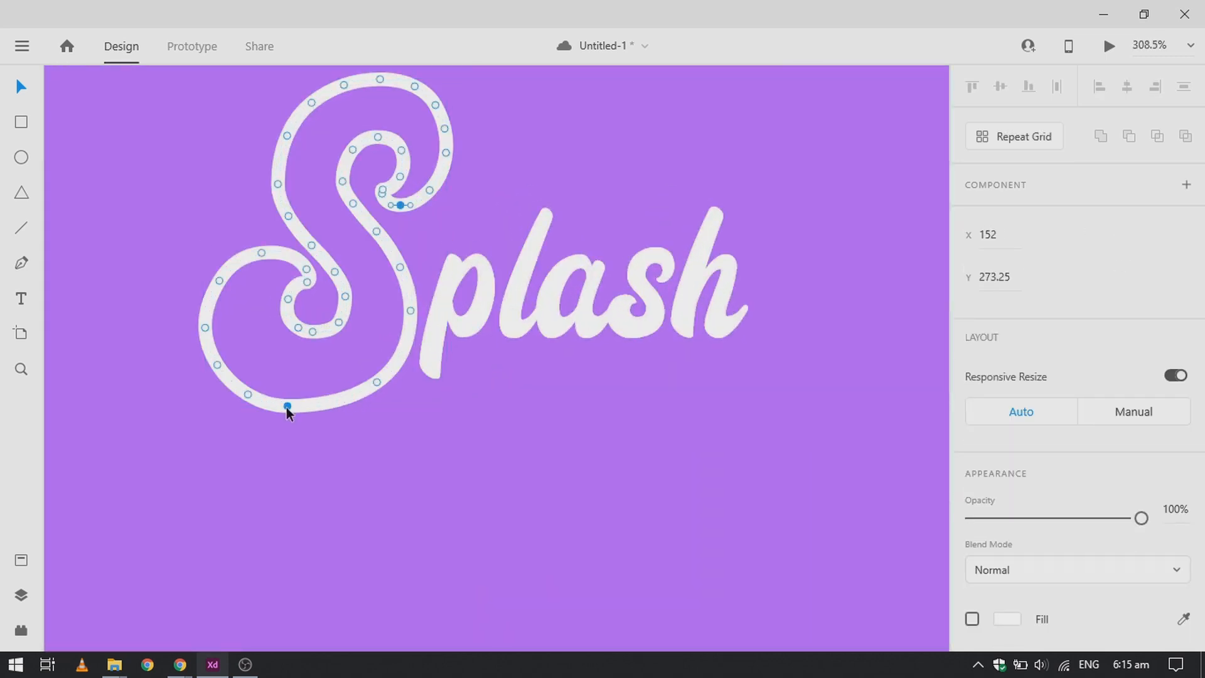
pyautogui.moveTo(288, 408); pyautogui.dragTo(287, 456)
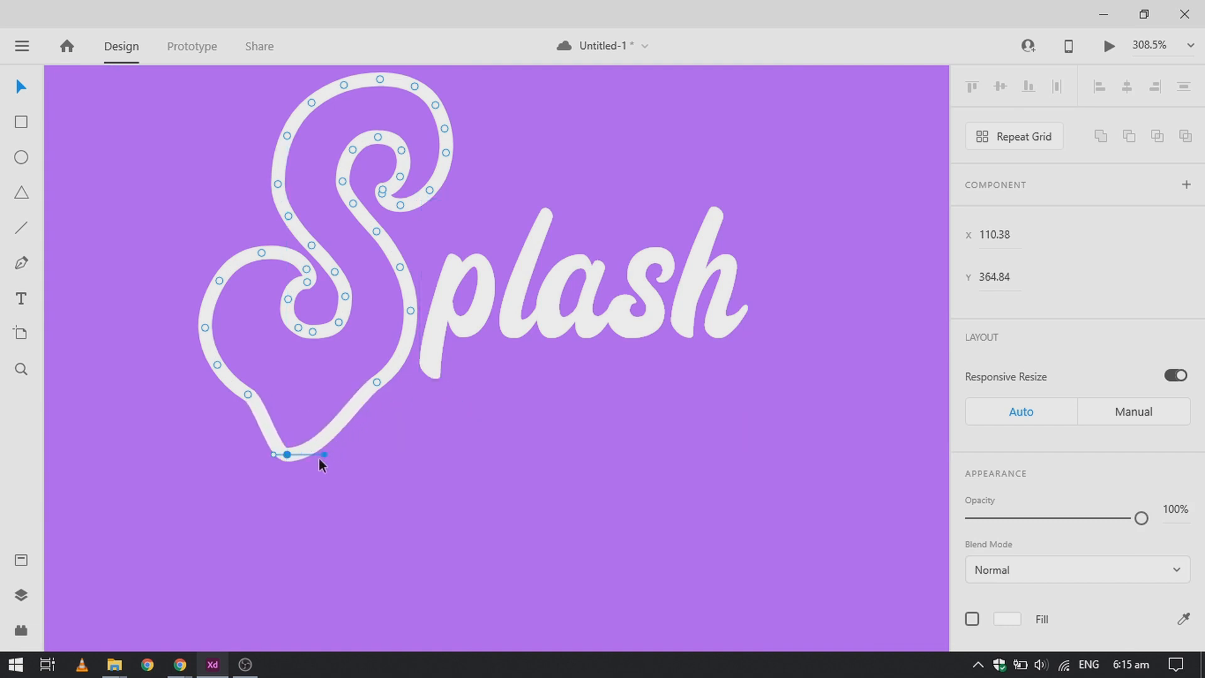
pyautogui.moveTo(324, 454); pyautogui.dragTo(283, 544)
pyautogui.moveTo(229, 500); pyautogui.dragTo(297, 578)
# Step: Set the border of the "s" path to round caps and round joins
pyautogui.scroll(-1, 1056, 560)
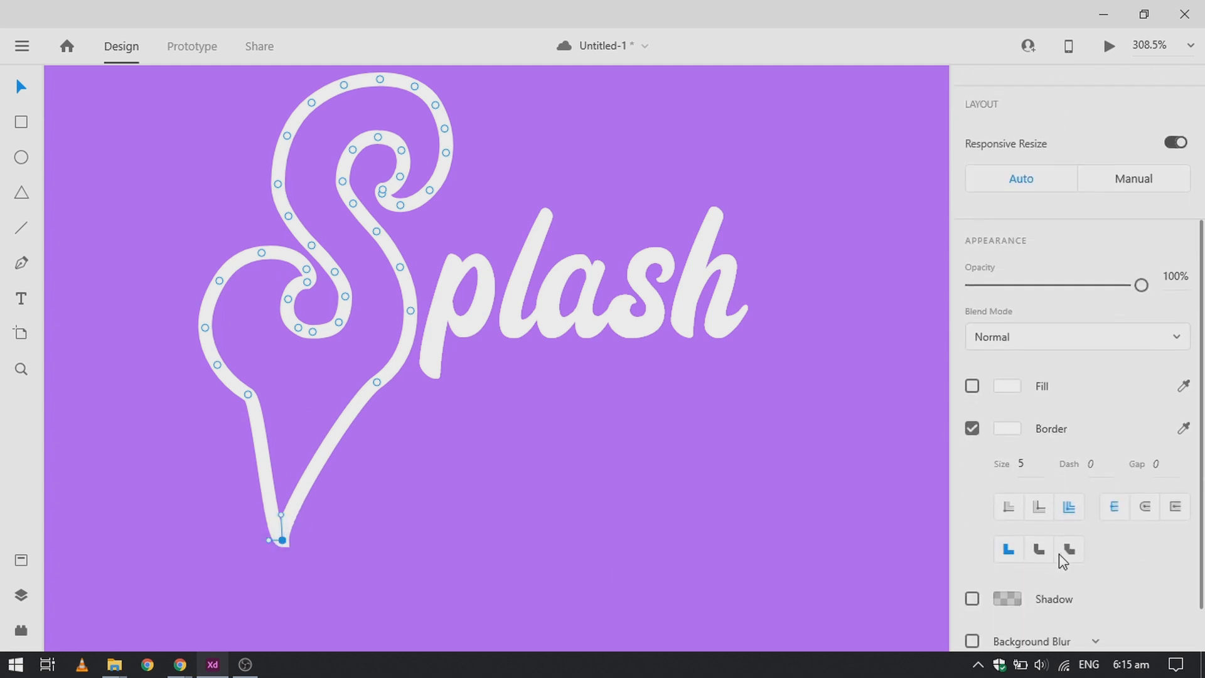
pyautogui.click(1146, 507)
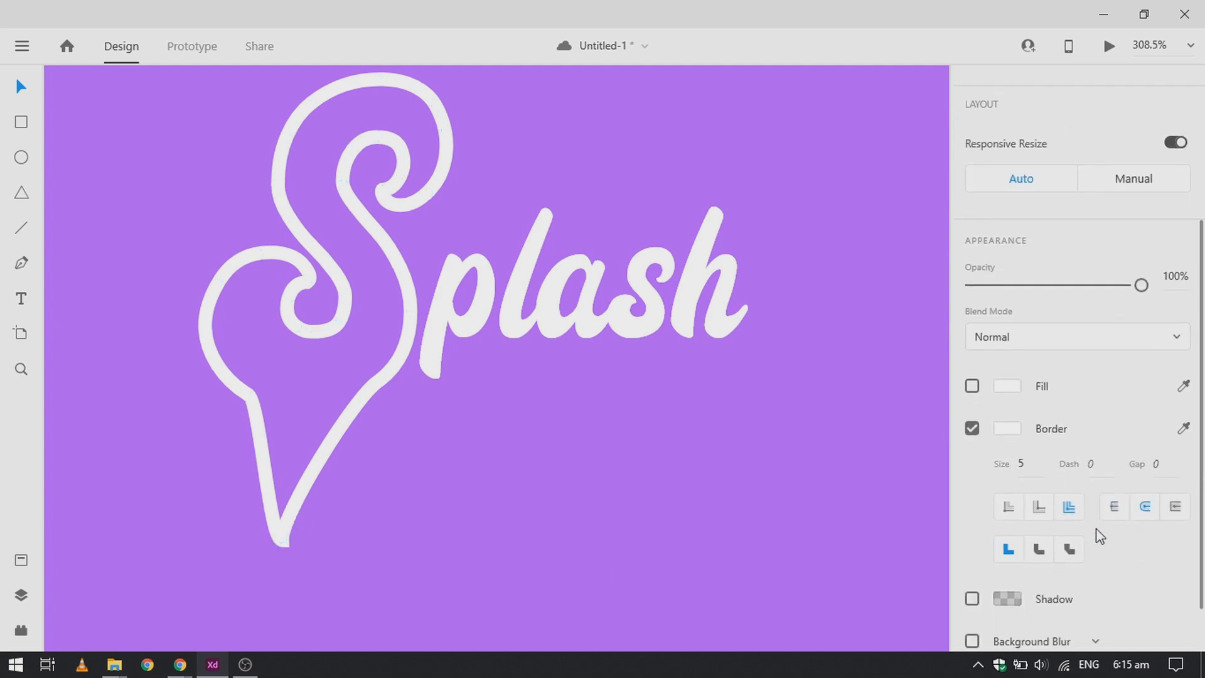
pyautogui.click(1040, 551)
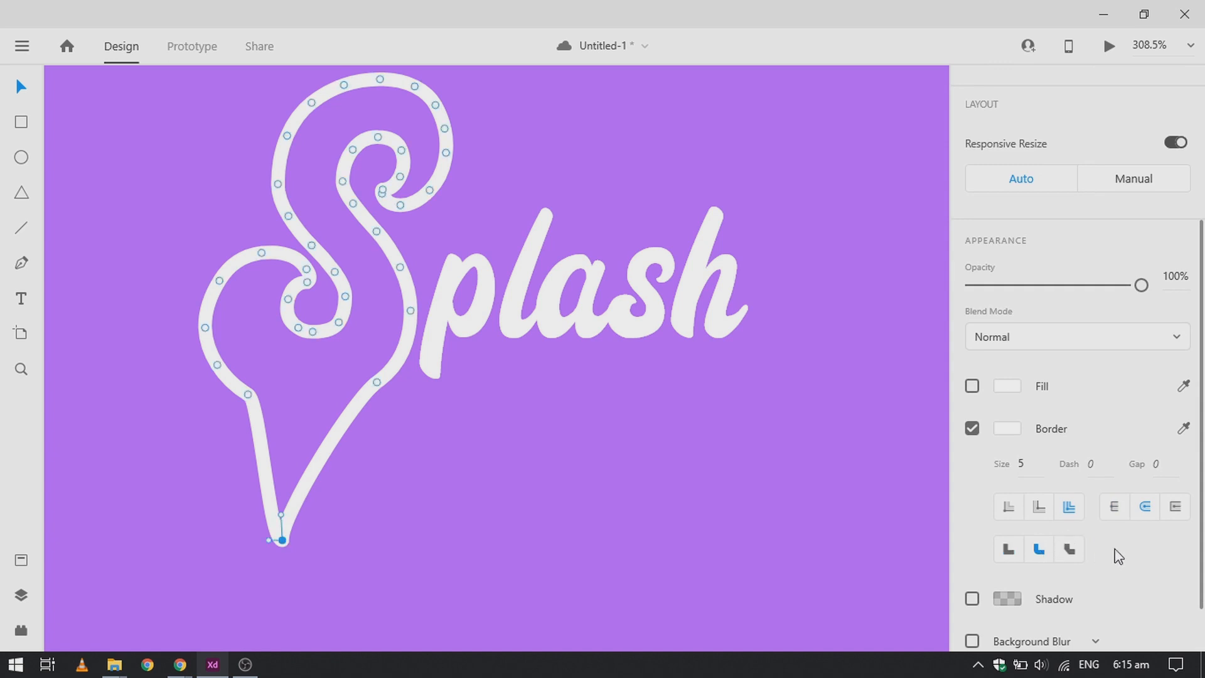
pyautogui.click(621, 462)
# Step: Rename the "iPhone 6/7/8 – 1" artboard as "splash screen"
pyautogui.scroll(-5, 621, 463)
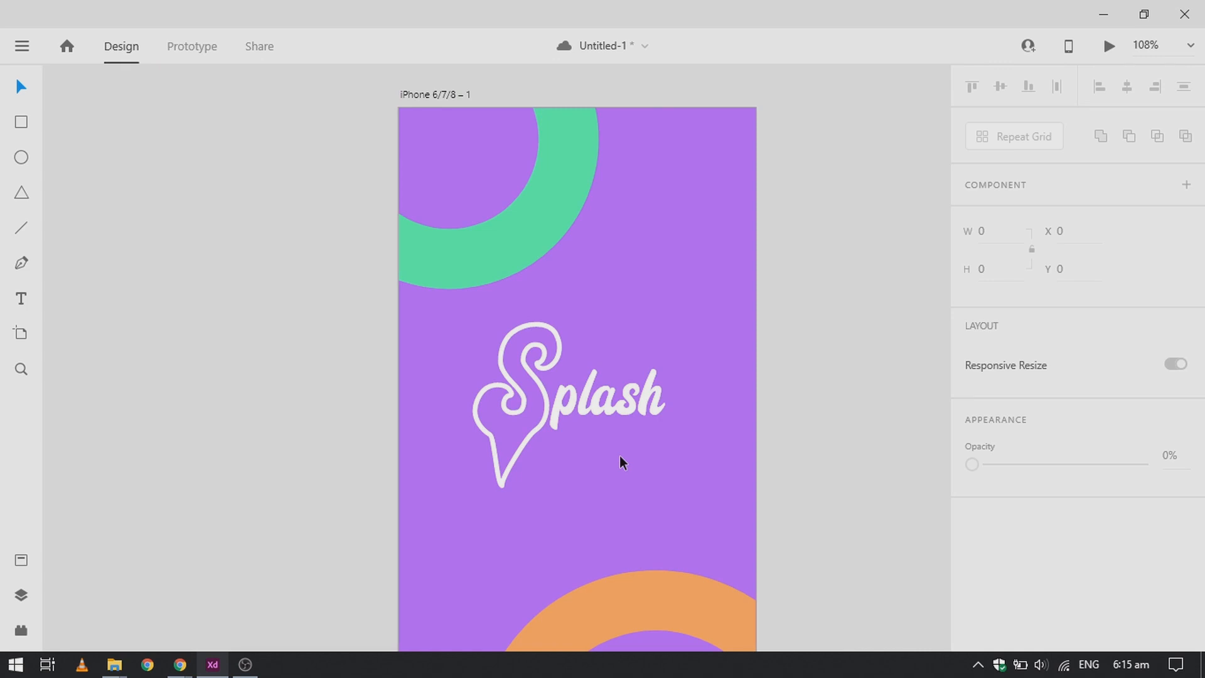
pyautogui.scroll(-3, 622, 463)
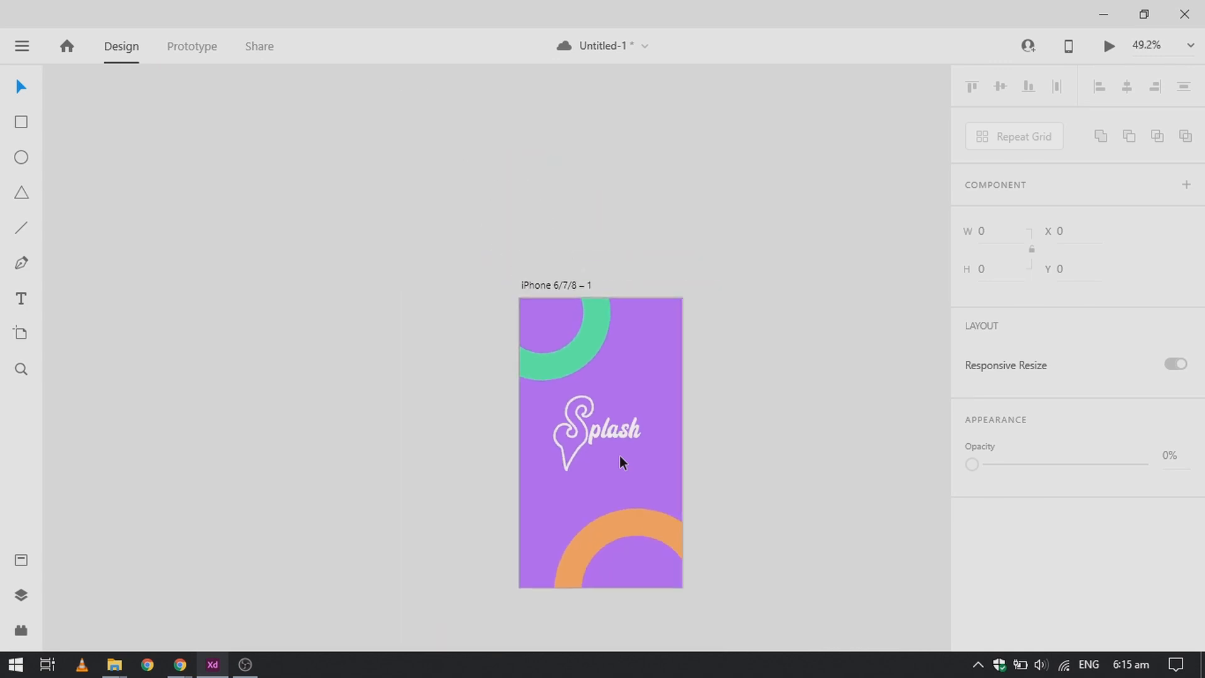
pyautogui.scroll(1, 622, 462)
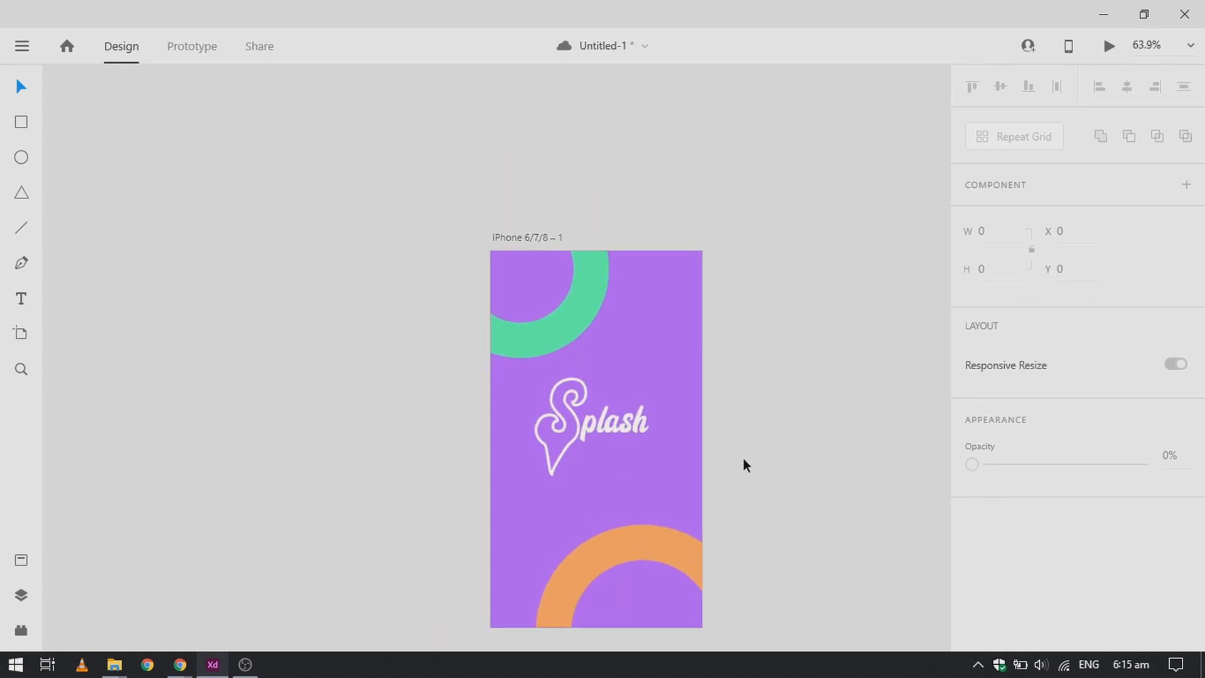
pyautogui.scroll(-1, 797, 490)
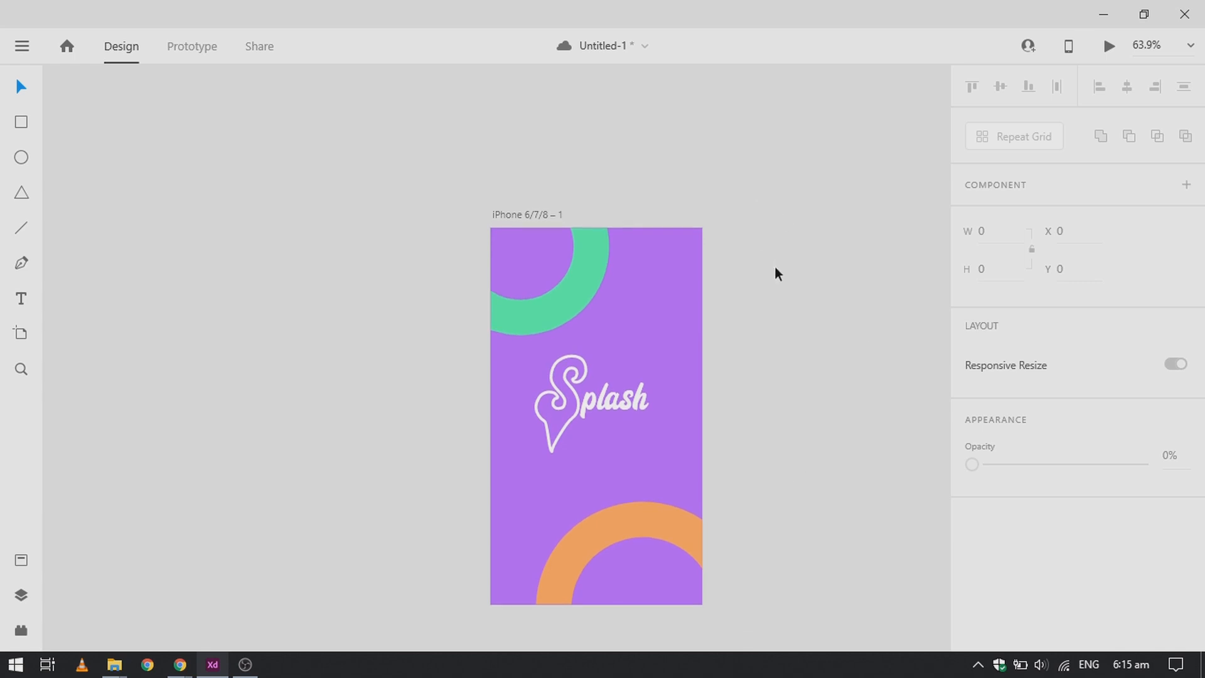
pyautogui.hscroll(1, 779, 274)
pyautogui.doubleClick(511, 215)
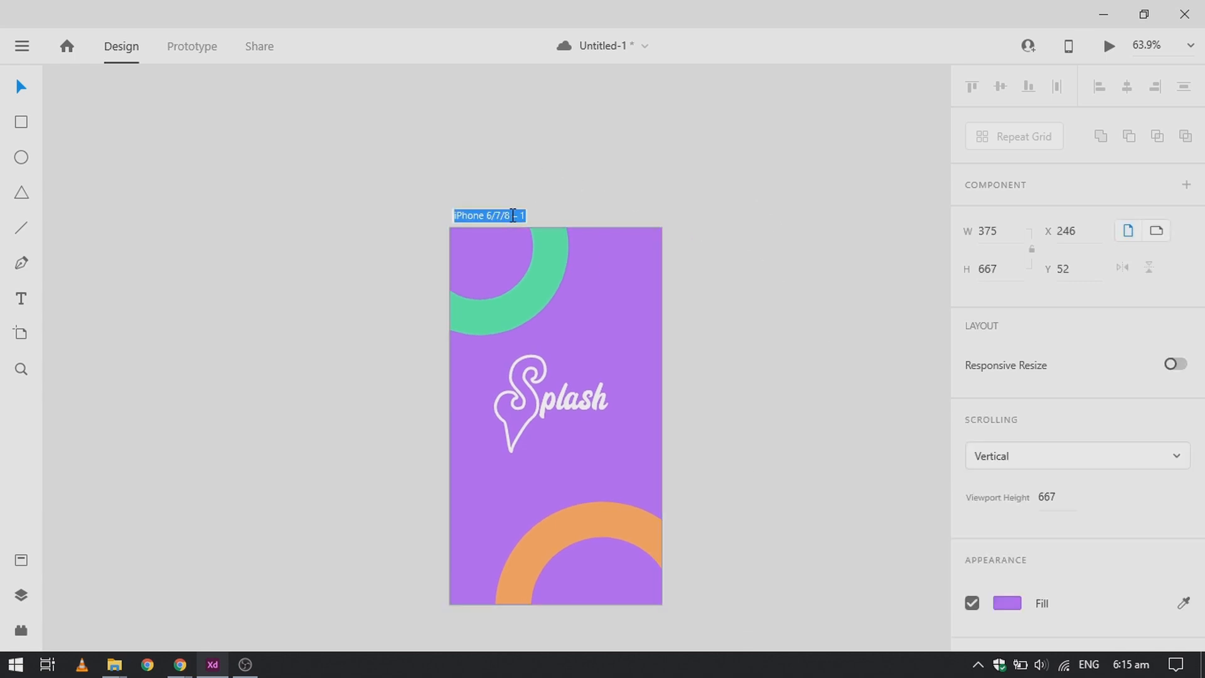
pyautogui.write('spla')
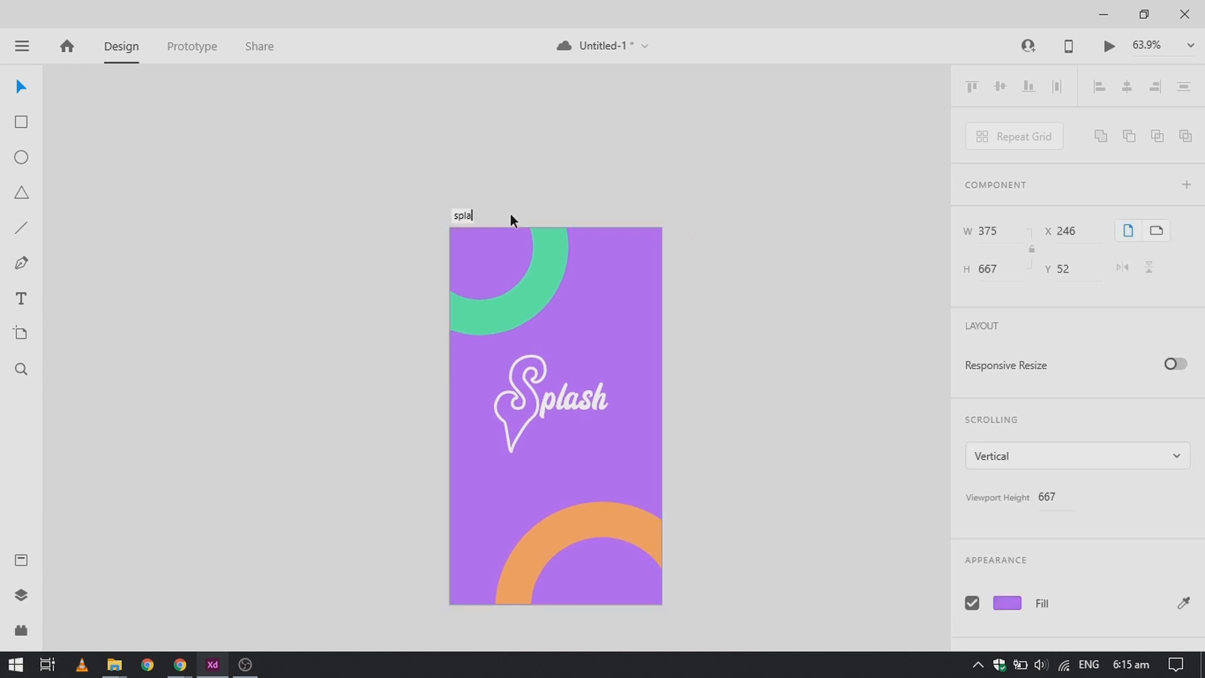
pyautogui.write('sh screen')
pyautogui.press('Return')
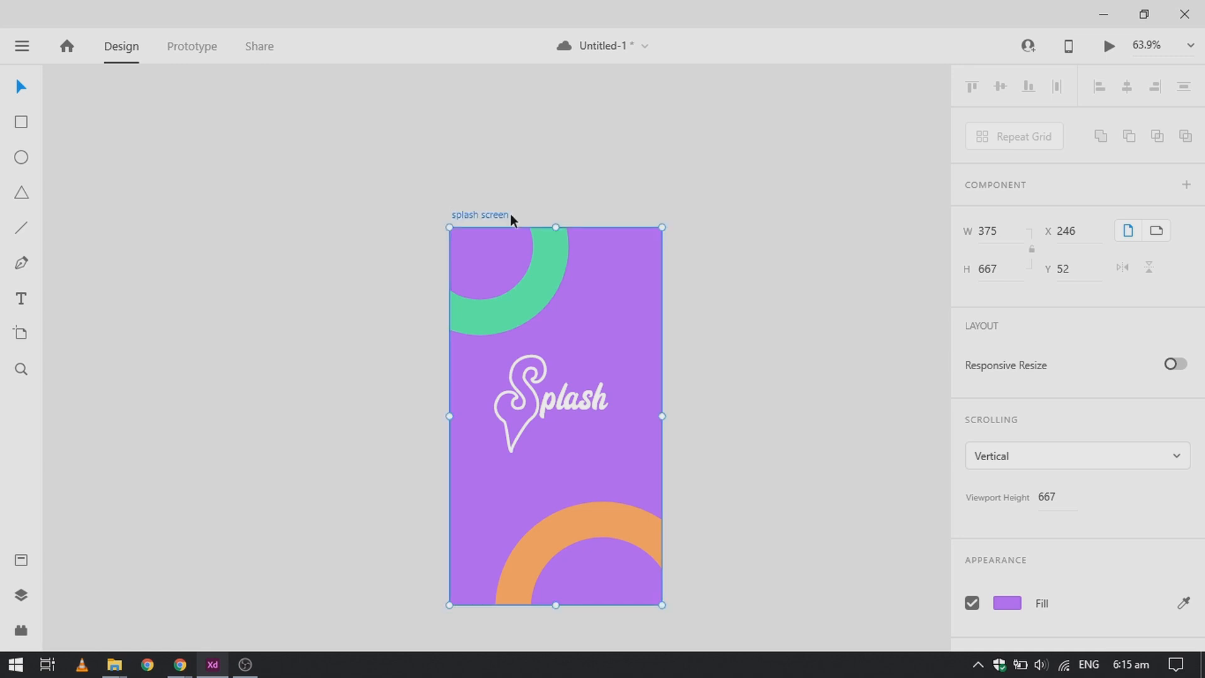
# Step: Save the design as a cloud document named "splash screen"
pyautogui.click(722, 218)
pyautogui.scroll(-2, 721, 219)
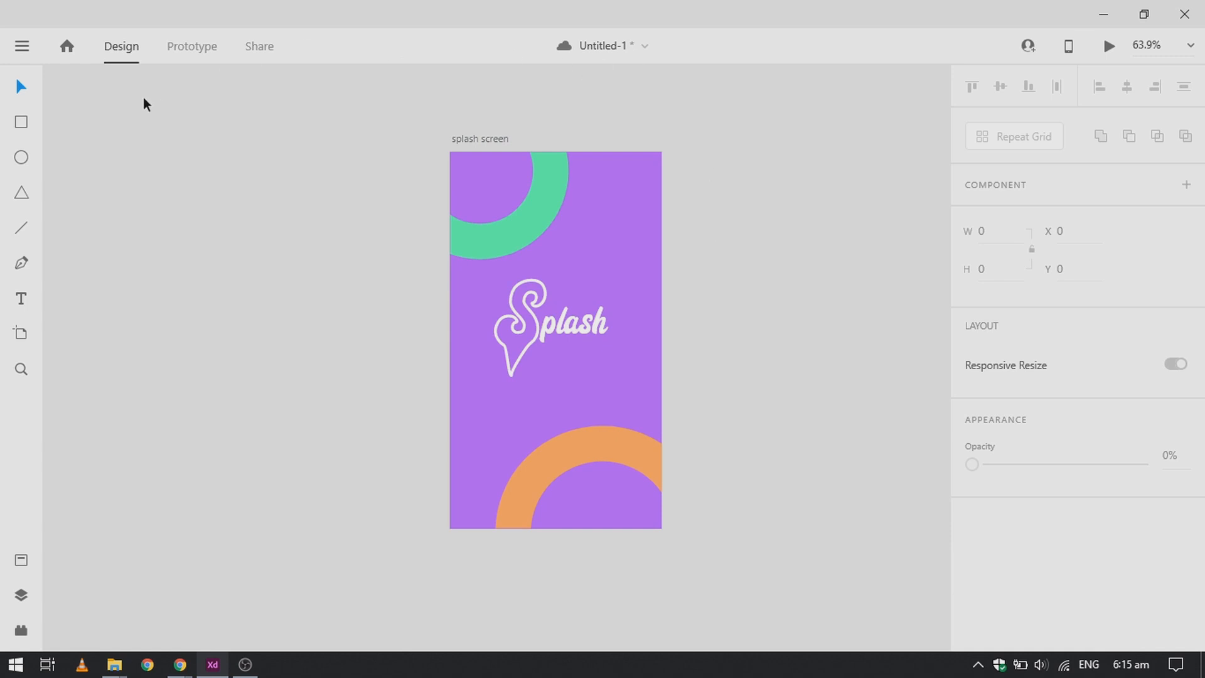
pyautogui.hotkey('ctrl', 's')
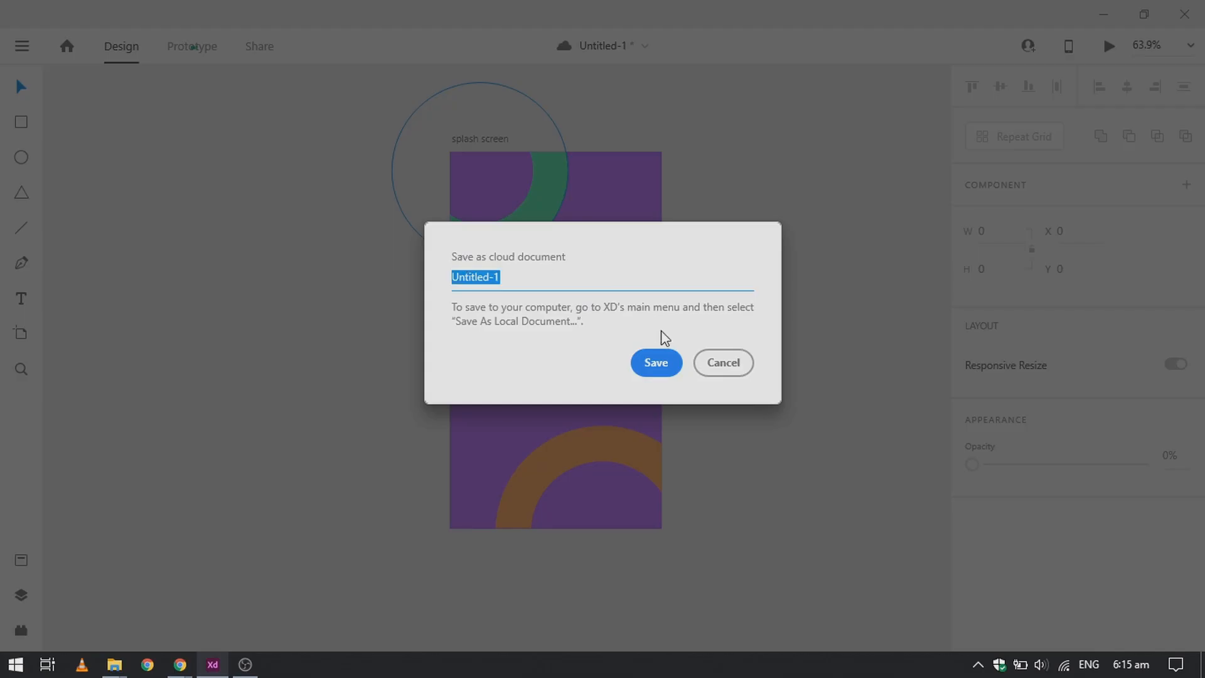
pyautogui.write('splash screen')
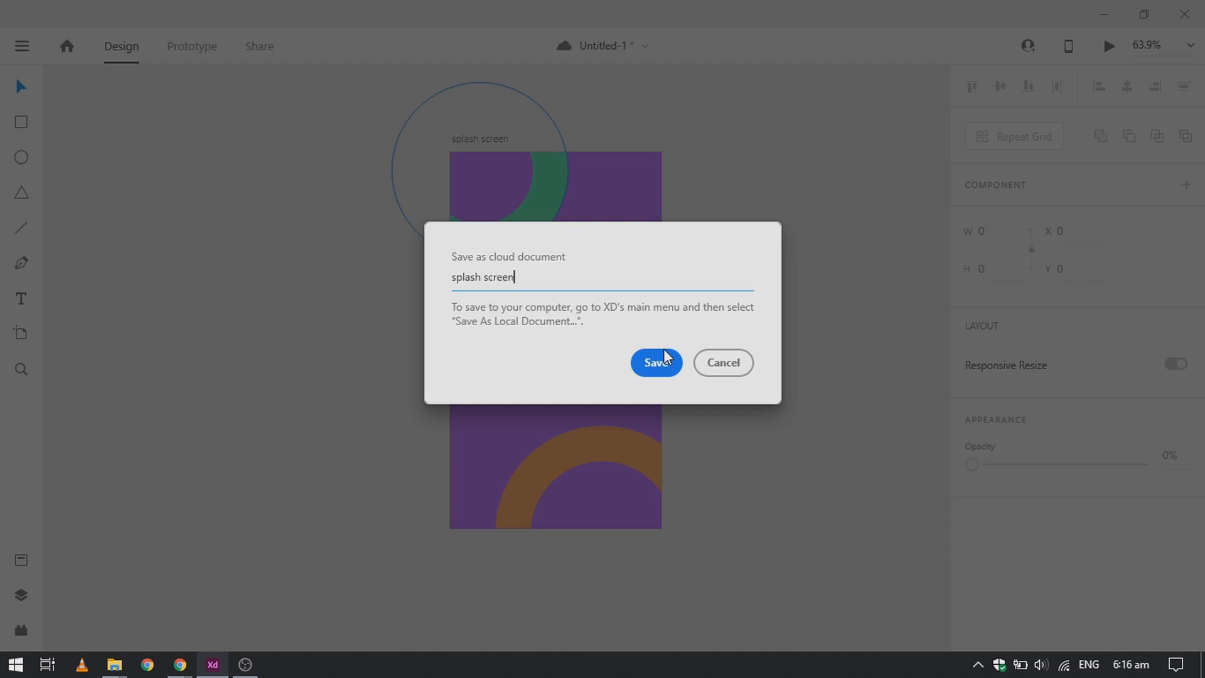
pyautogui.click(667, 358)
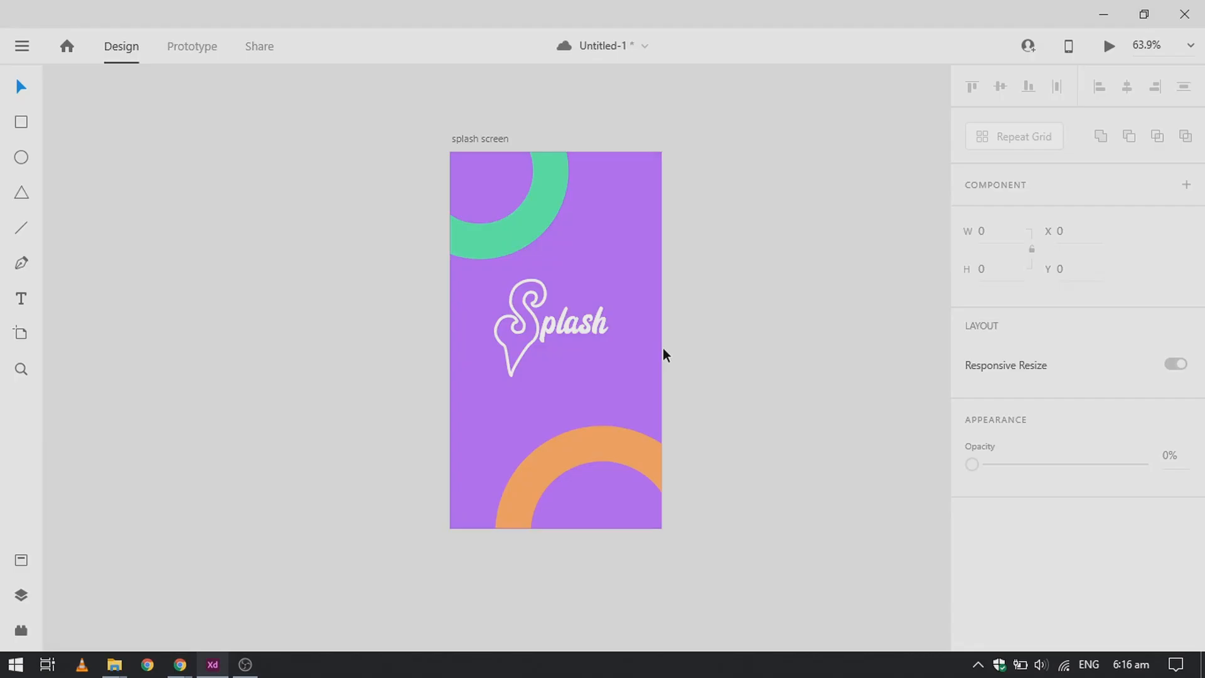
# Step: Select the "splash screen" artboard and open the Protoio plugin for exporting it
pyautogui.click(463, 143)
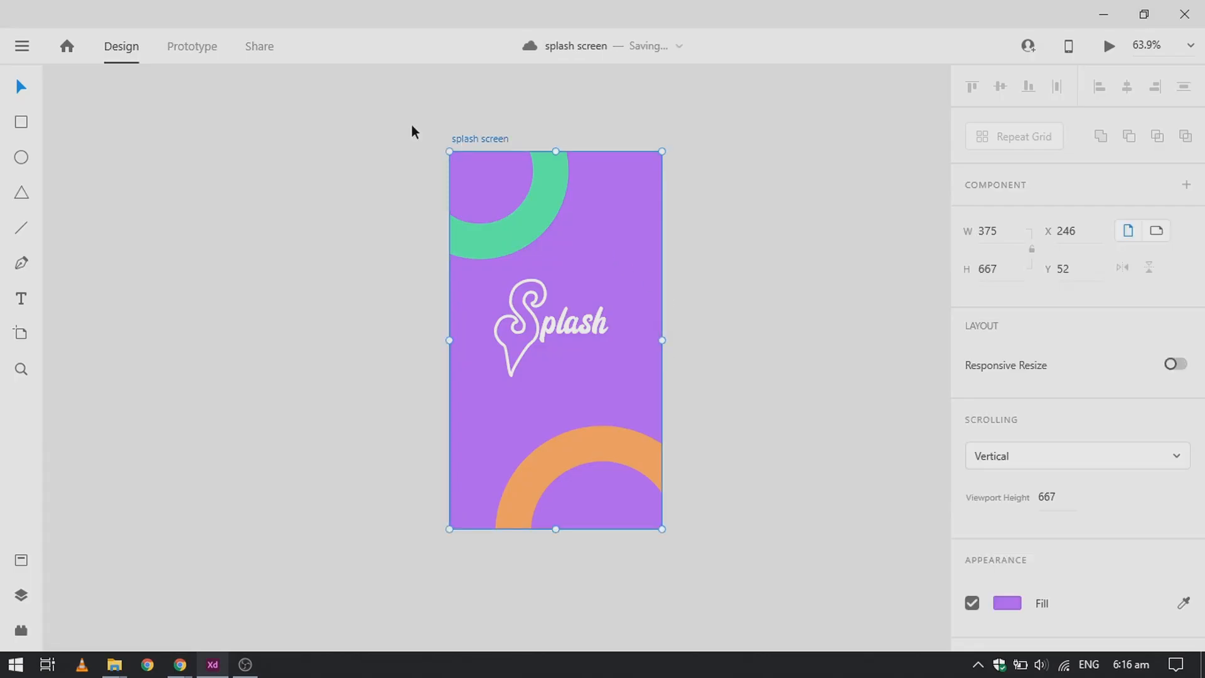
pyautogui.click(20, 631)
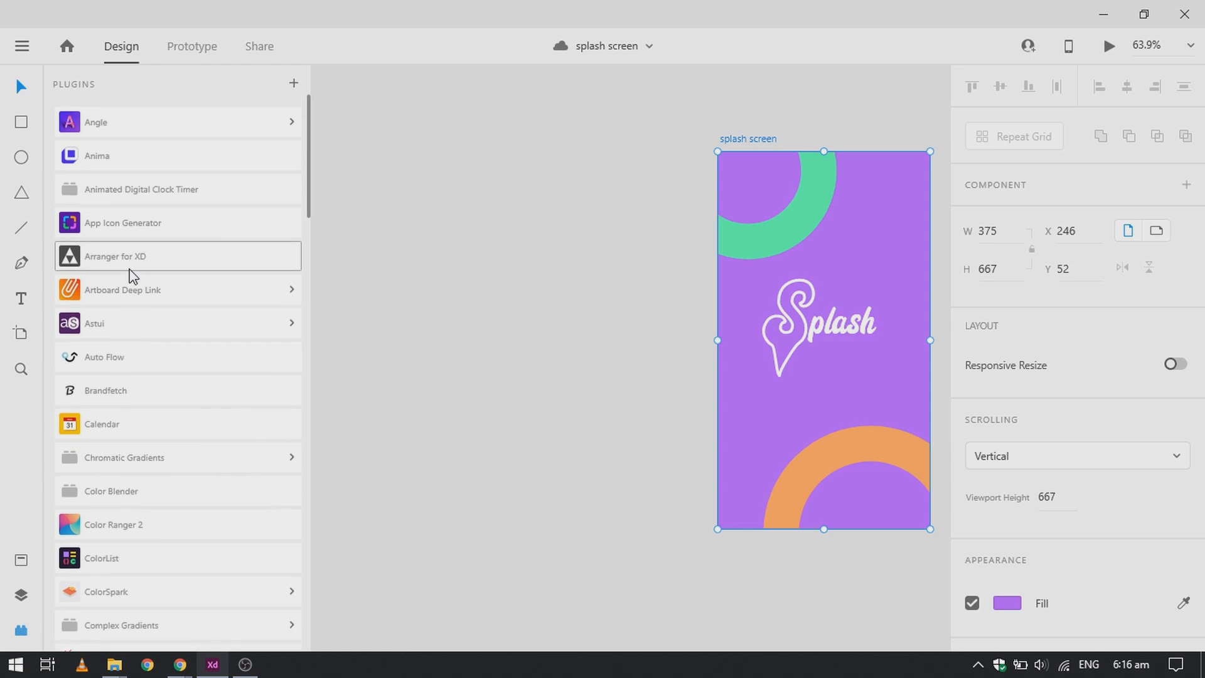
pyautogui.scroll(-5, 131, 276)
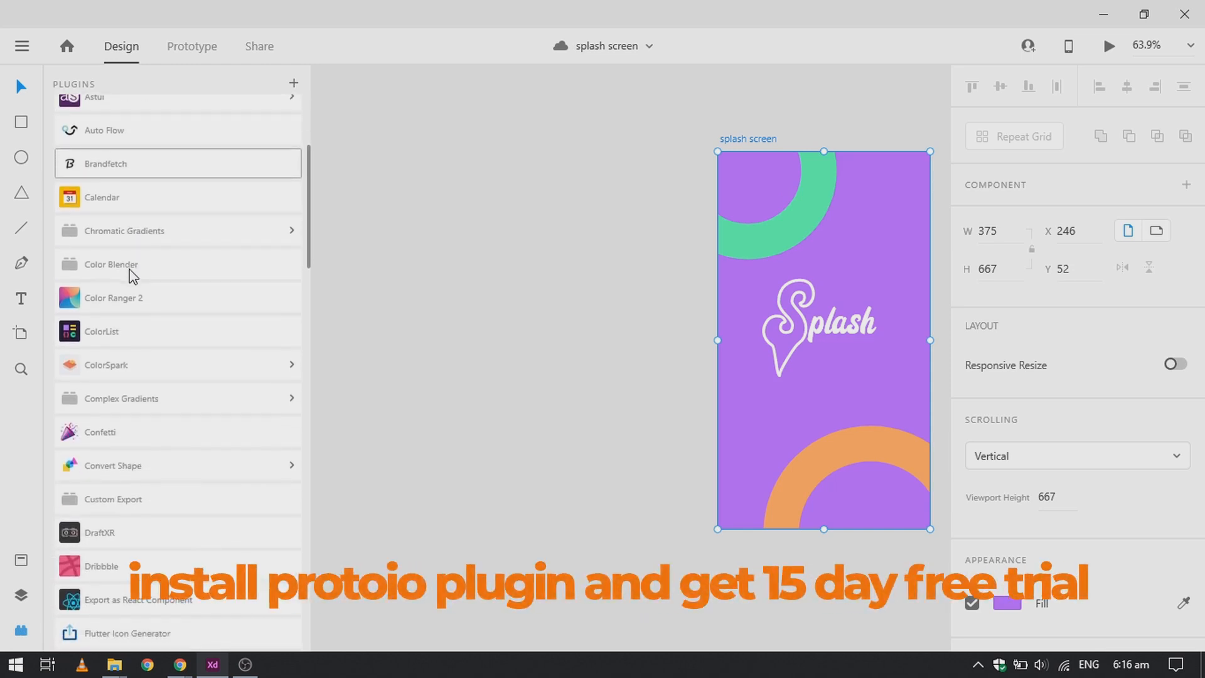
pyautogui.scroll(-6, 131, 277)
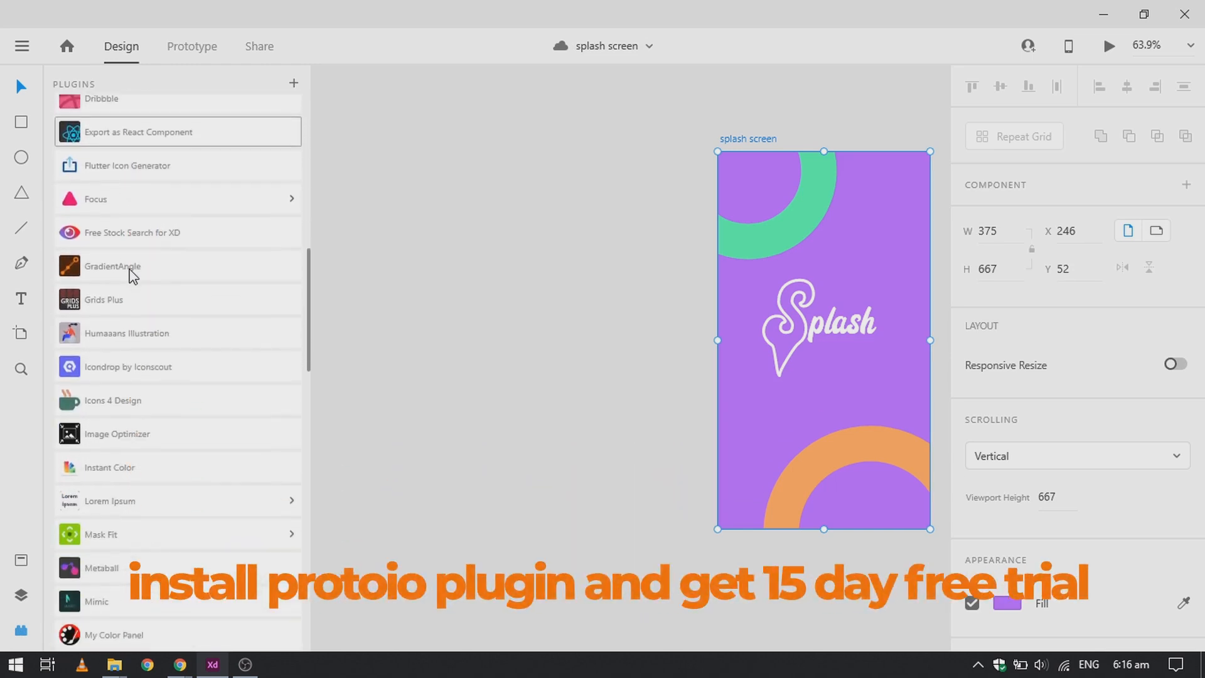
pyautogui.scroll(-5, 130, 270)
pyautogui.scroll(-3, 161, 463)
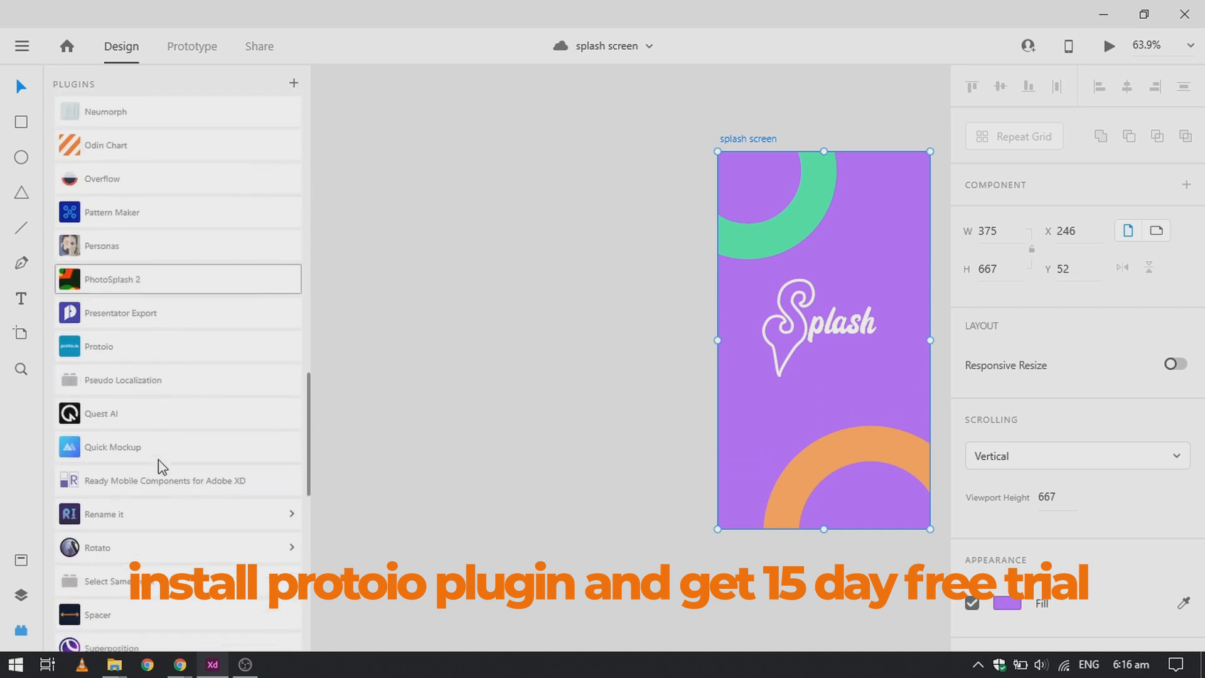
pyautogui.click(102, 339)
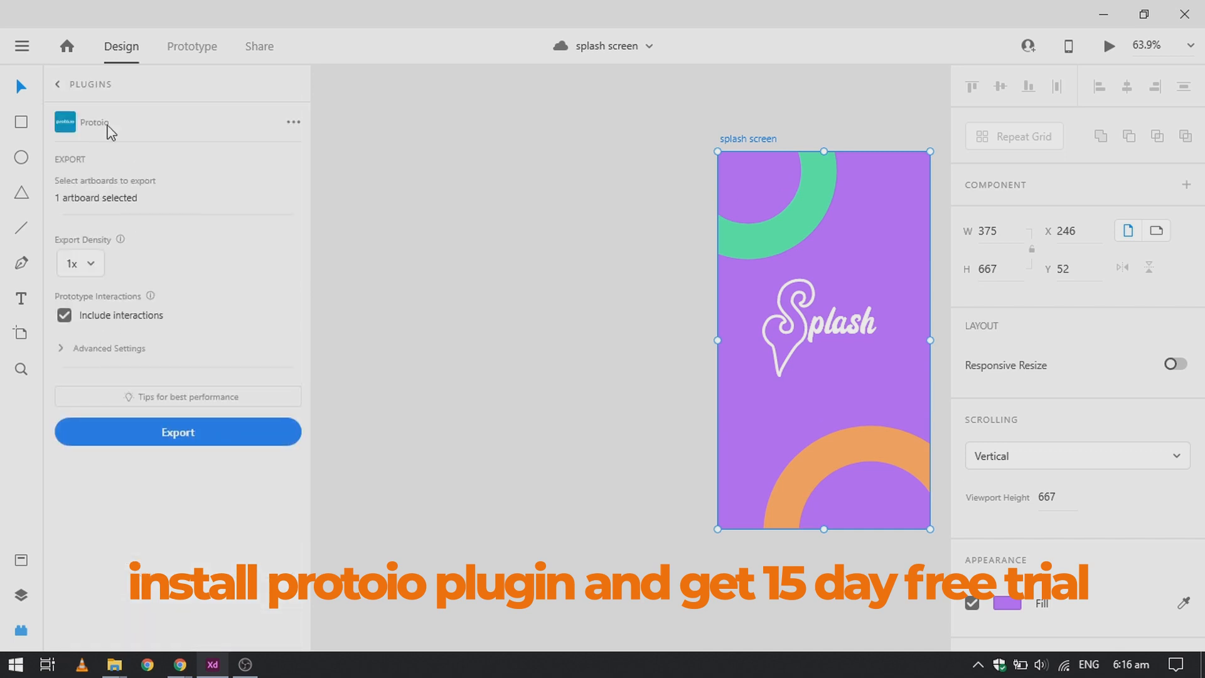
# Step: Configure the Protoio export to exclude interactions and export each artboard as a single image
pyautogui.click(99, 264)
pyautogui.click(94, 264)
pyautogui.click(67, 349)
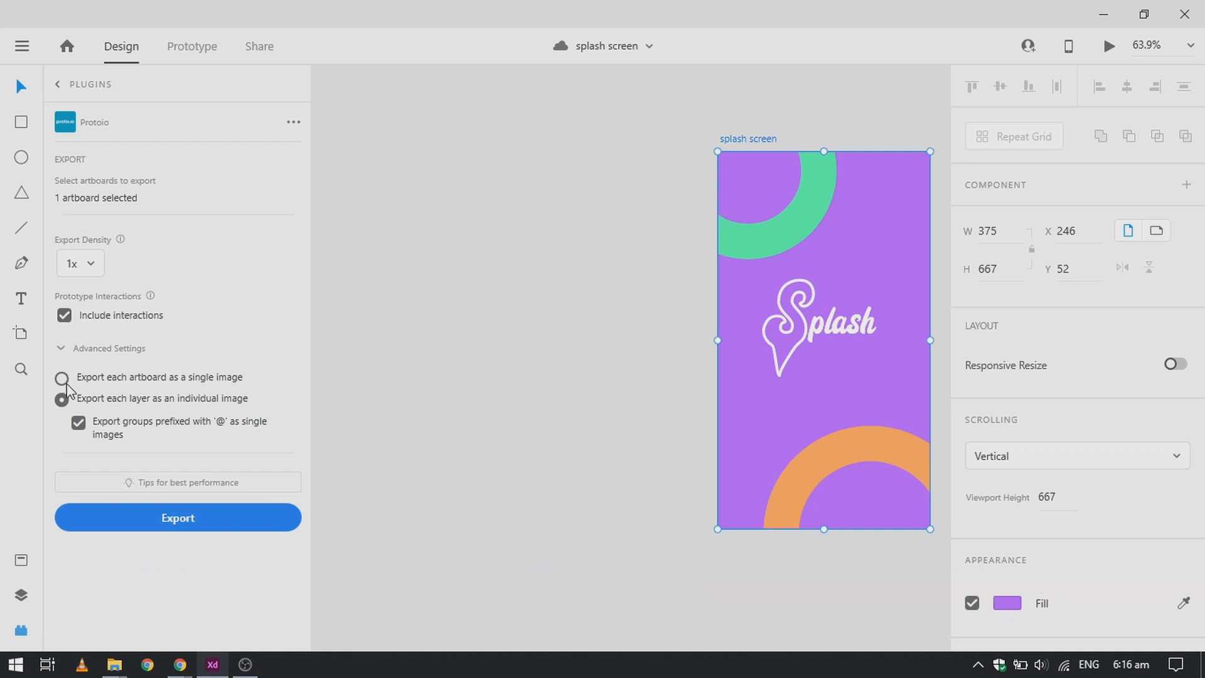
pyautogui.click(455, 379)
pyautogui.hscroll(3, 454, 379)
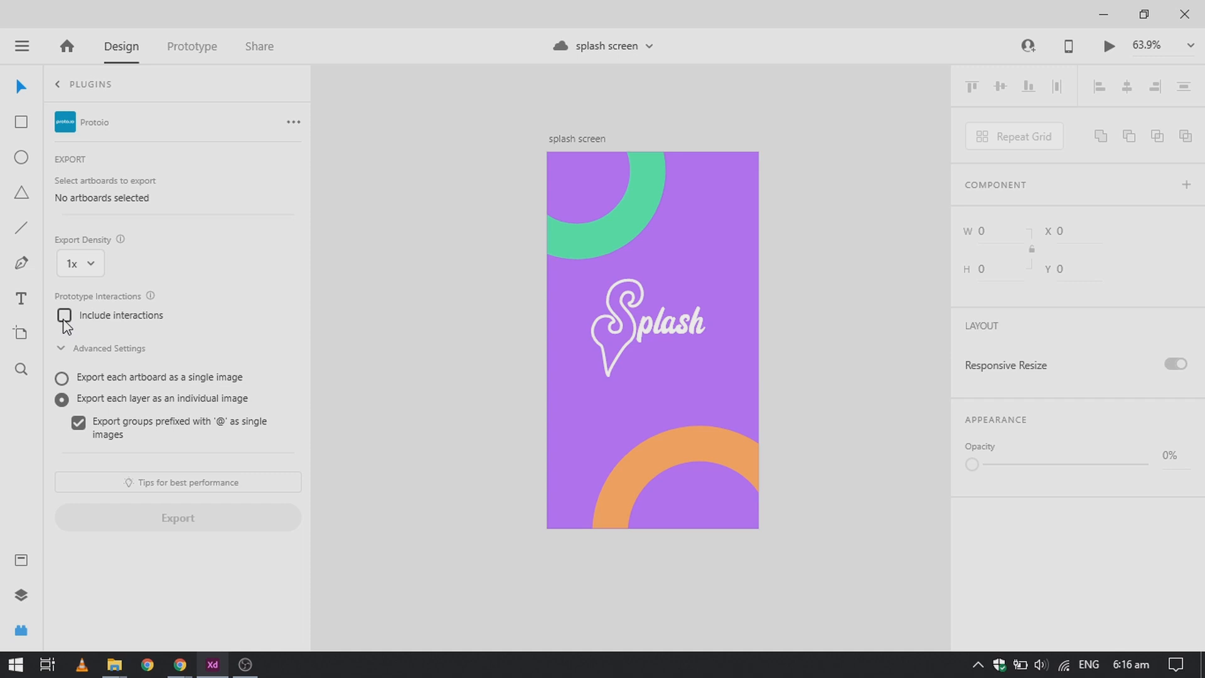
pyautogui.click(62, 379)
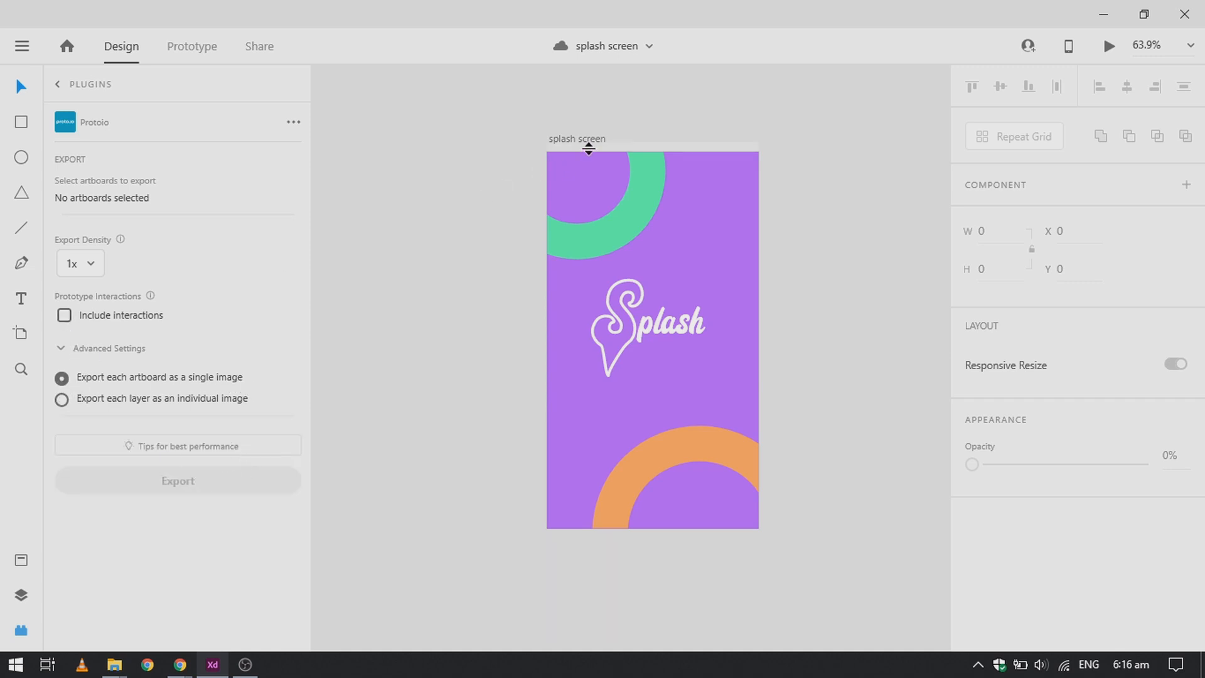
# Step: Export the "splash screen" artboard with Protoio into the "proto" folder on the Desktop
pyautogui.click(588, 142)
pyautogui.click(506, 204)
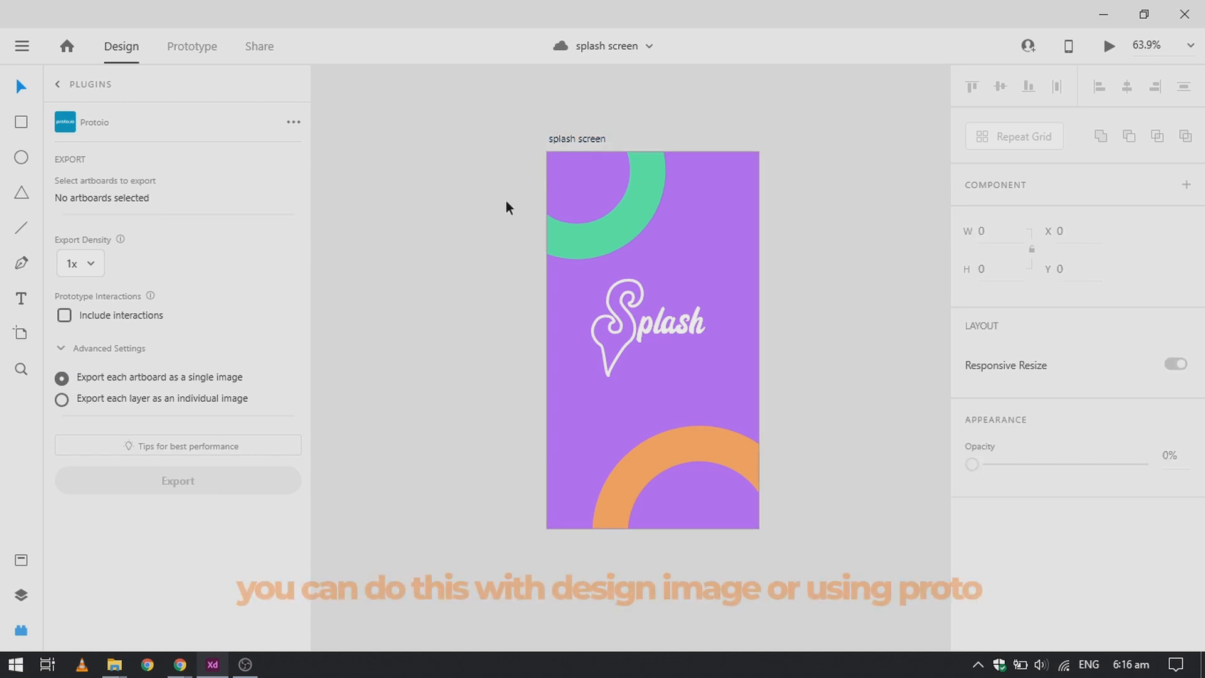
pyautogui.click(595, 146)
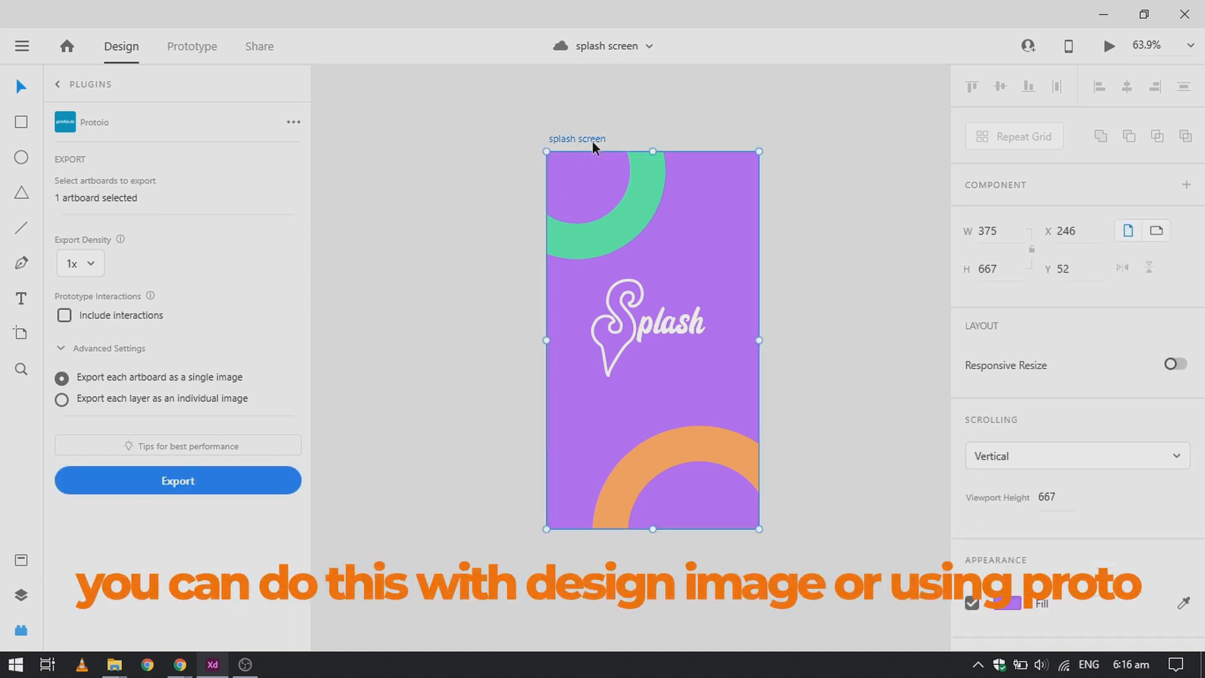
pyautogui.click(205, 491)
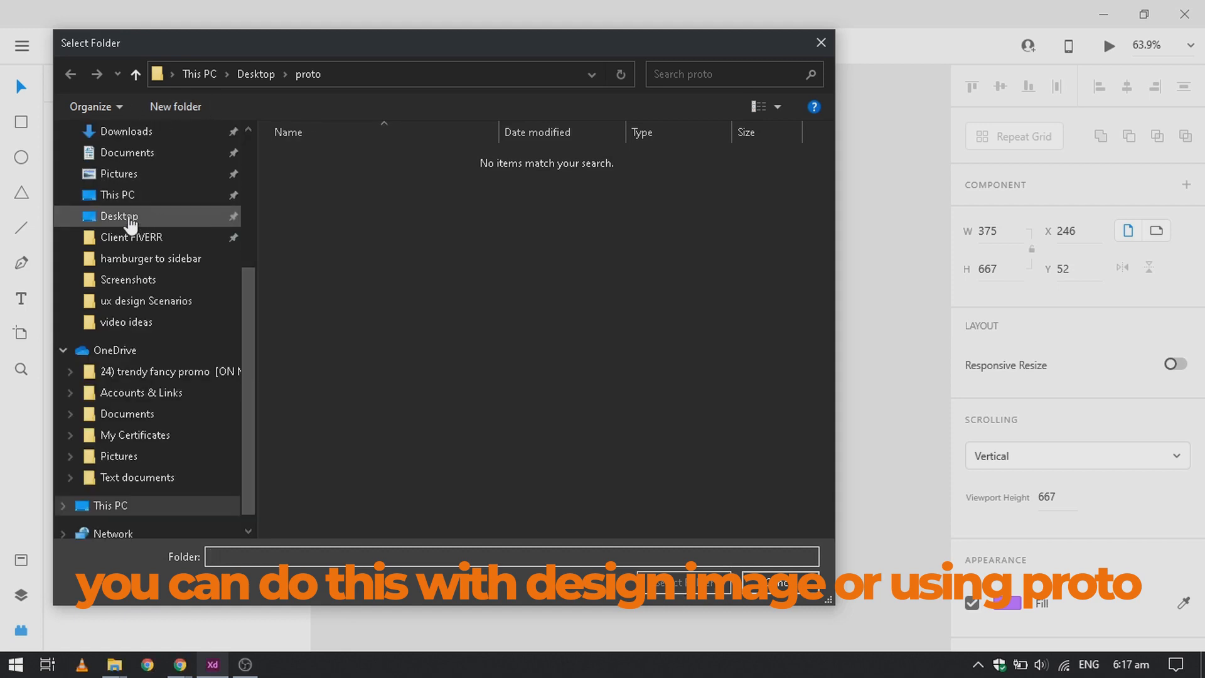
pyautogui.click(130, 220)
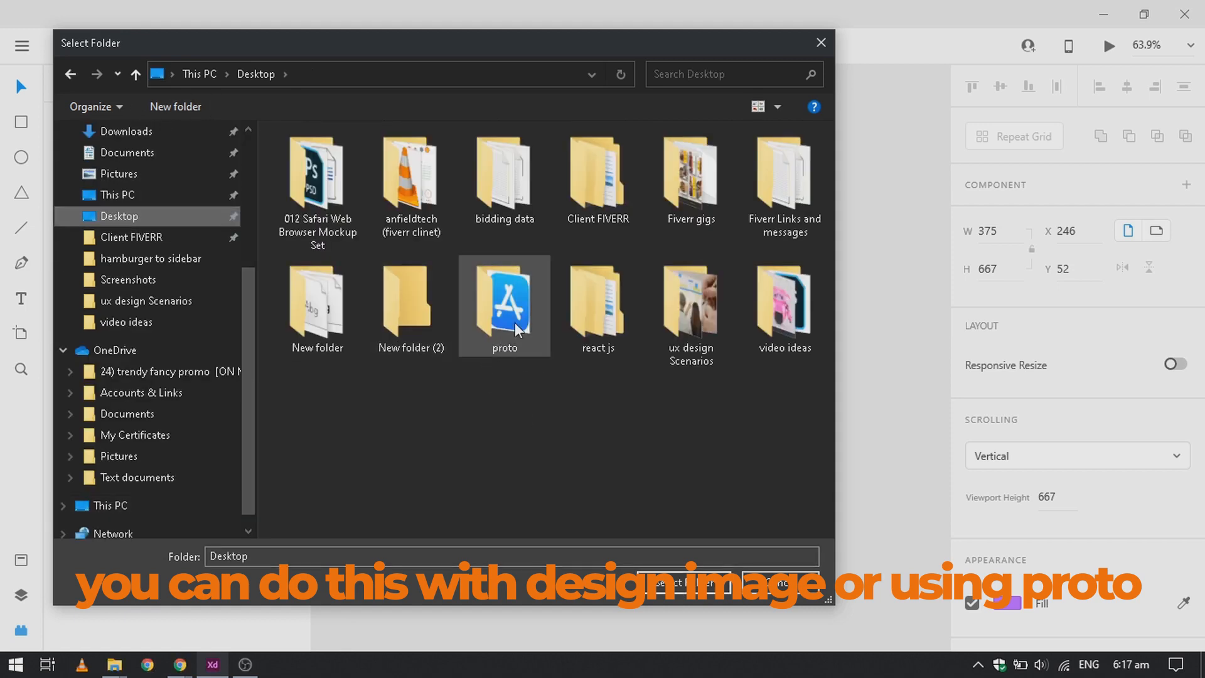
pyautogui.doubleClick(509, 308)
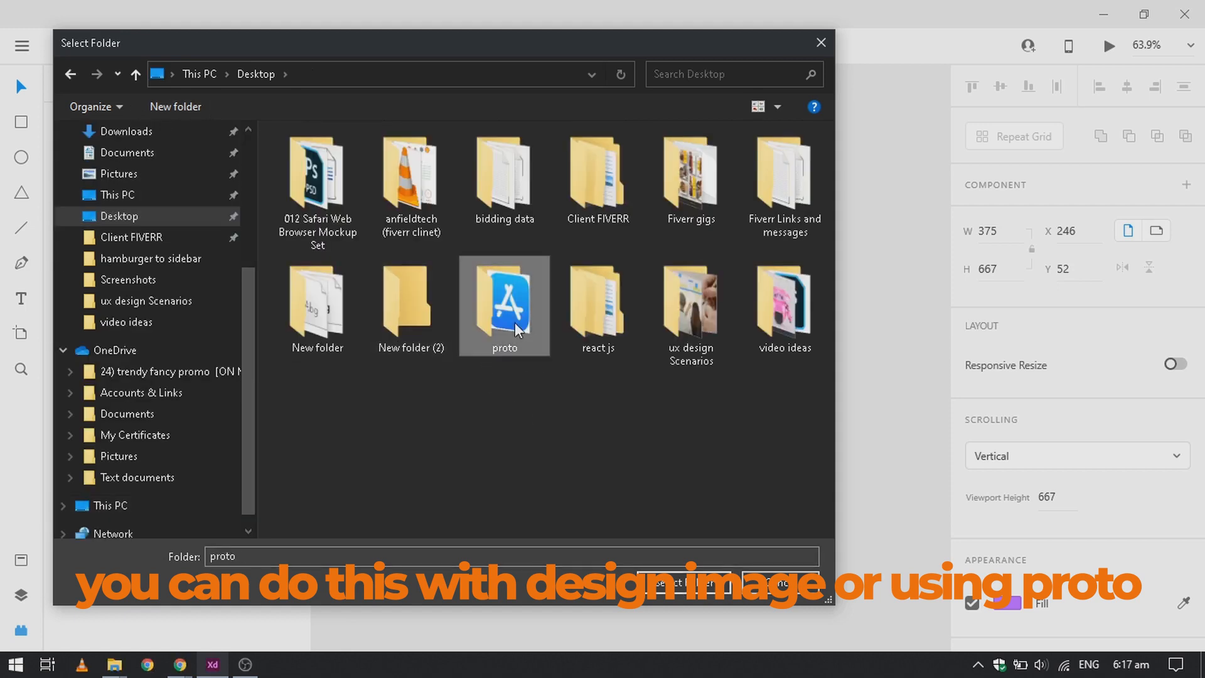
pyautogui.click(660, 589)
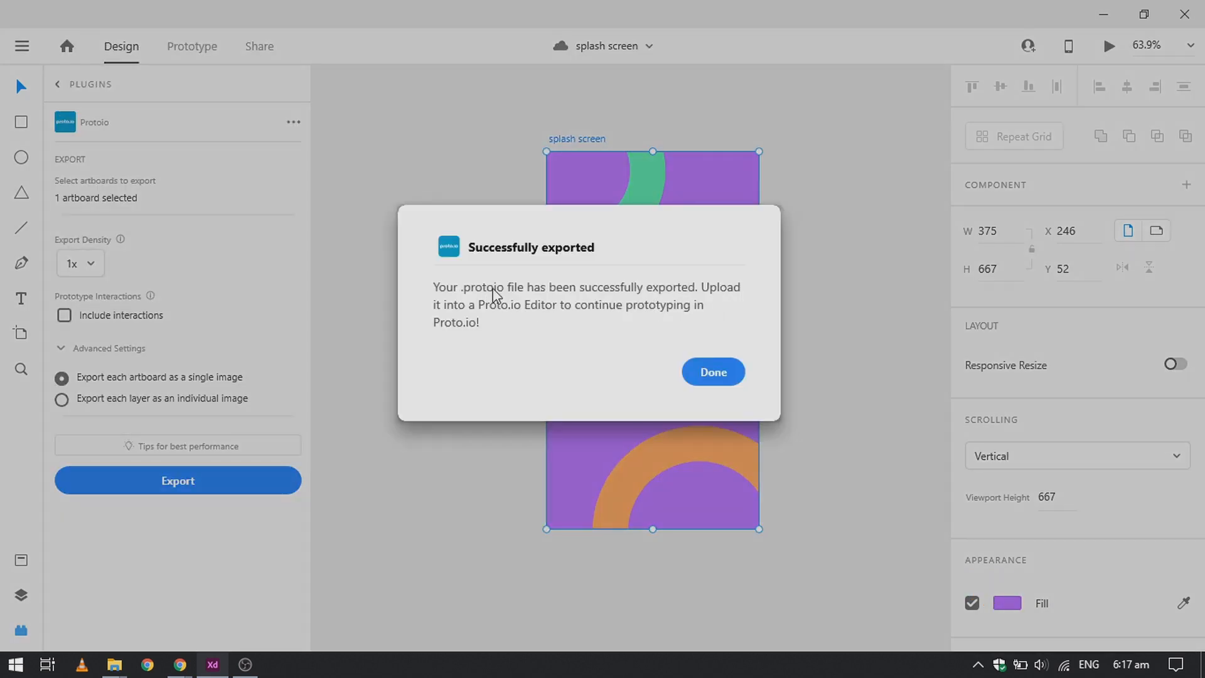
pyautogui.click(740, 381)
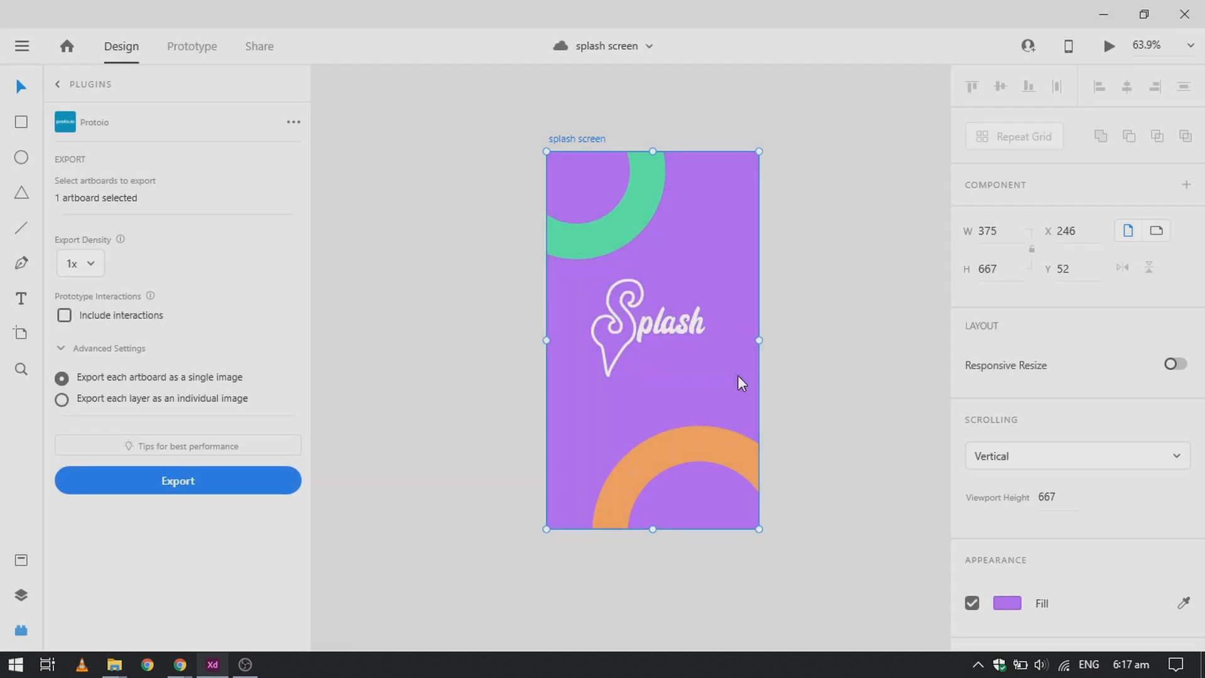
pyautogui.click(841, 406)
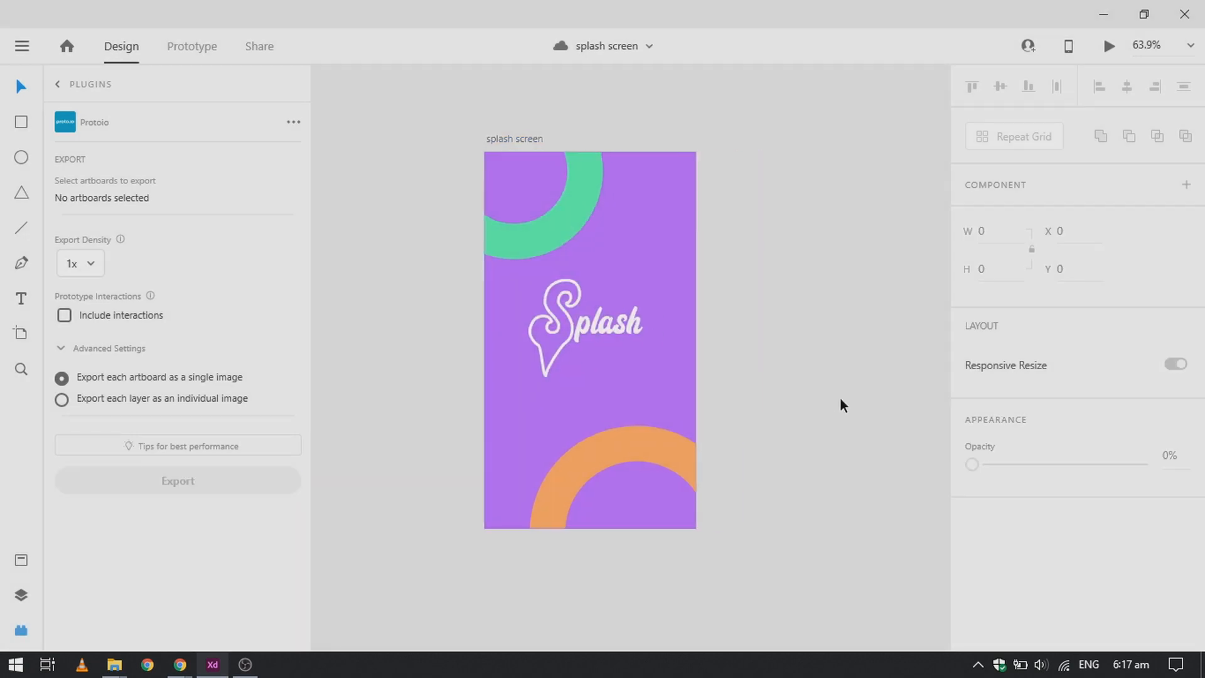
# Step: Switch to Proto.io in Chrome and start a new smart phone project named "ui_tuts project (splash screen)"
pyautogui.moveTo(182, 664)
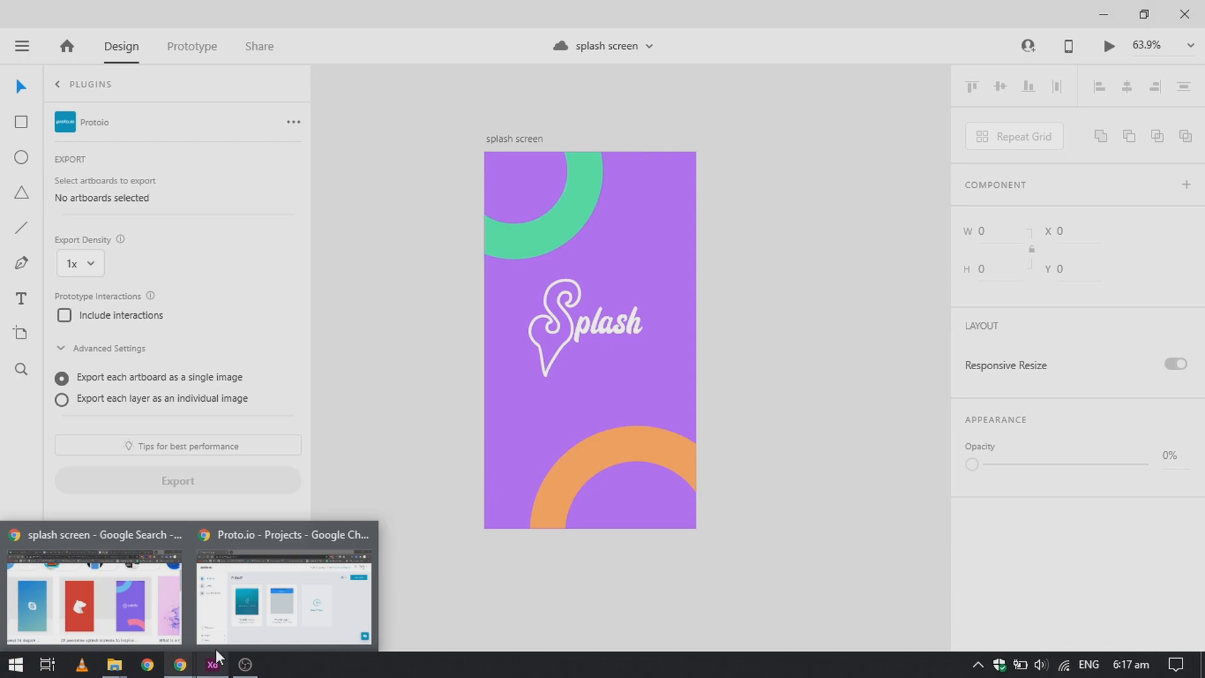
pyautogui.click(269, 621)
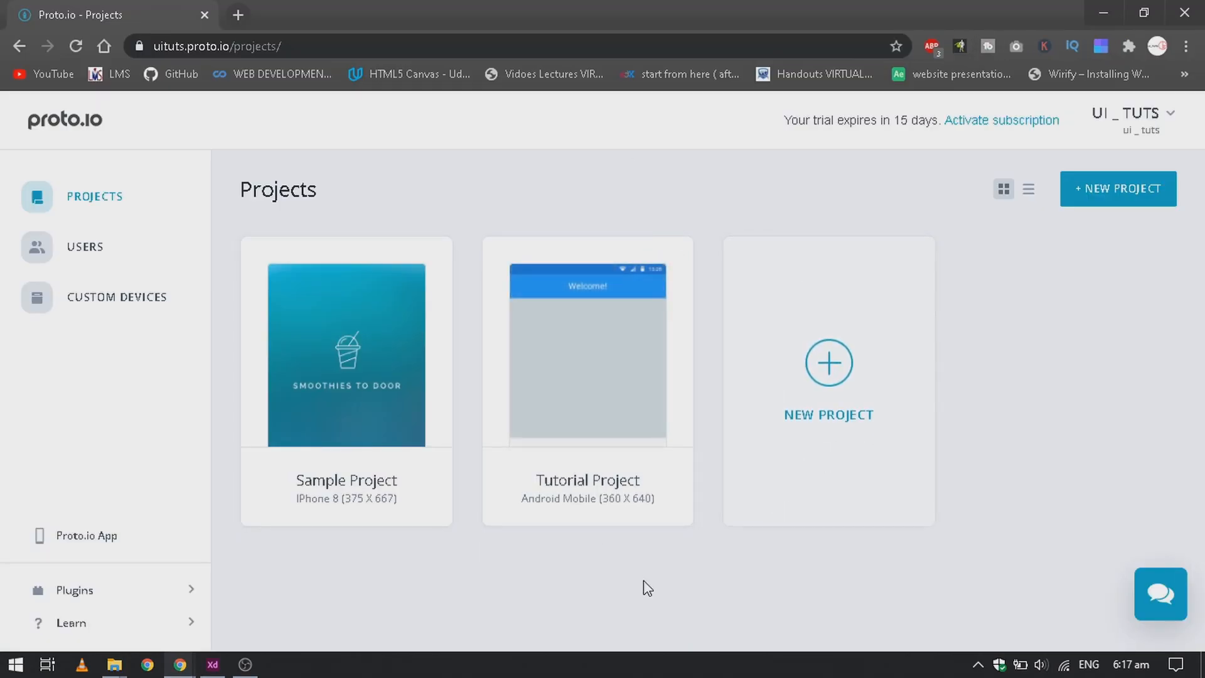
pyautogui.click(831, 381)
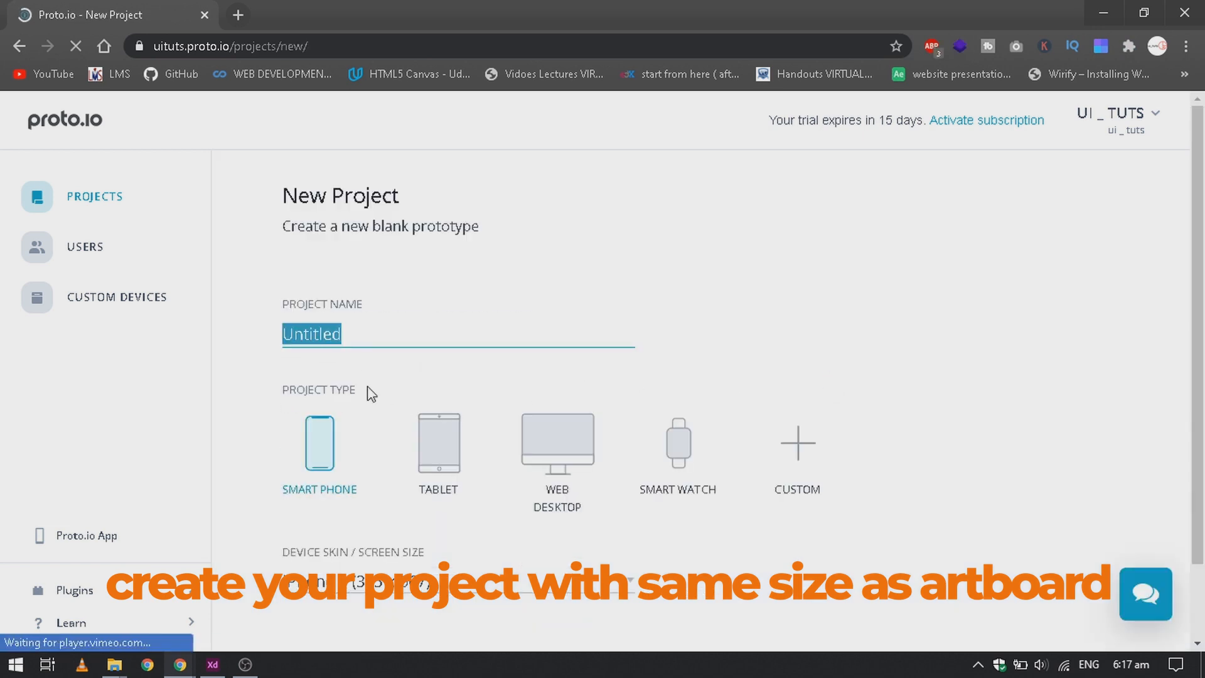
pyautogui.write('ui_tuts project')
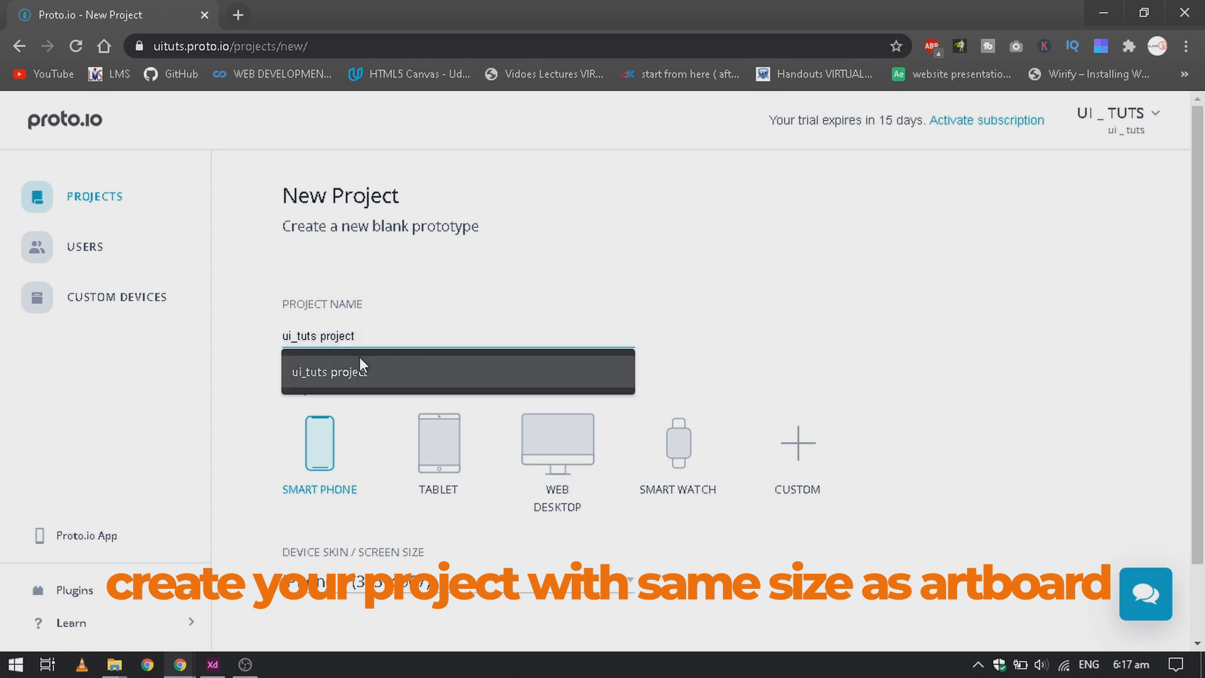
pyautogui.click(360, 364)
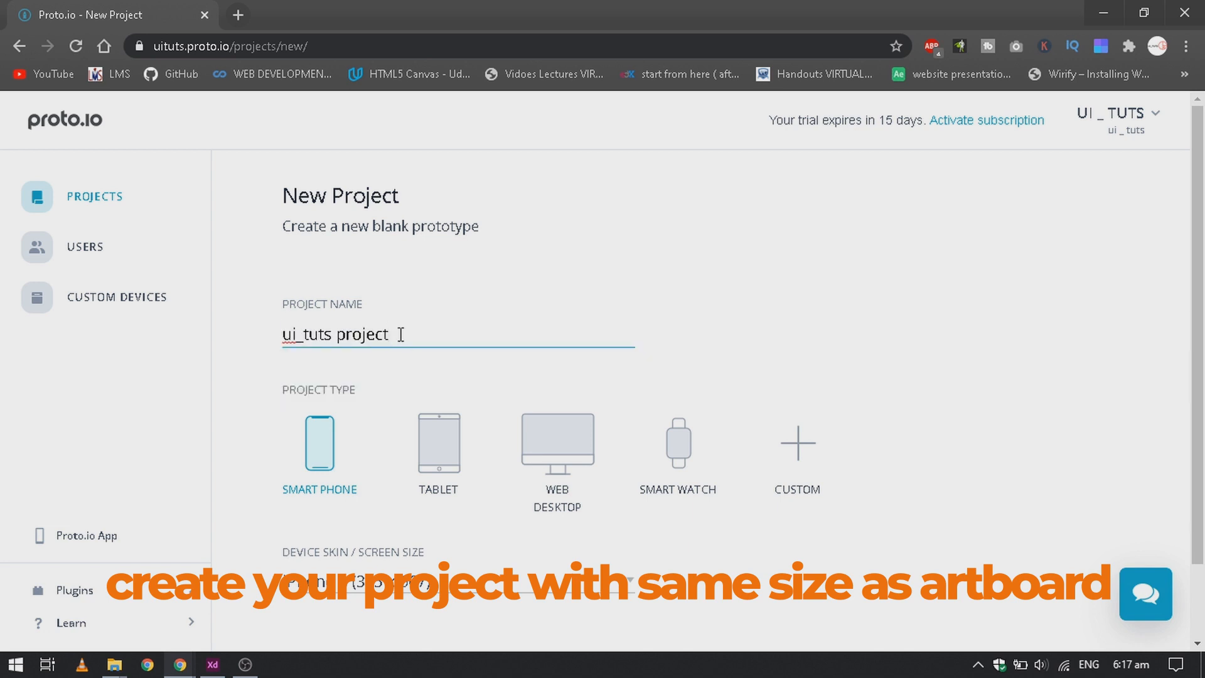
pyautogui.write('(')
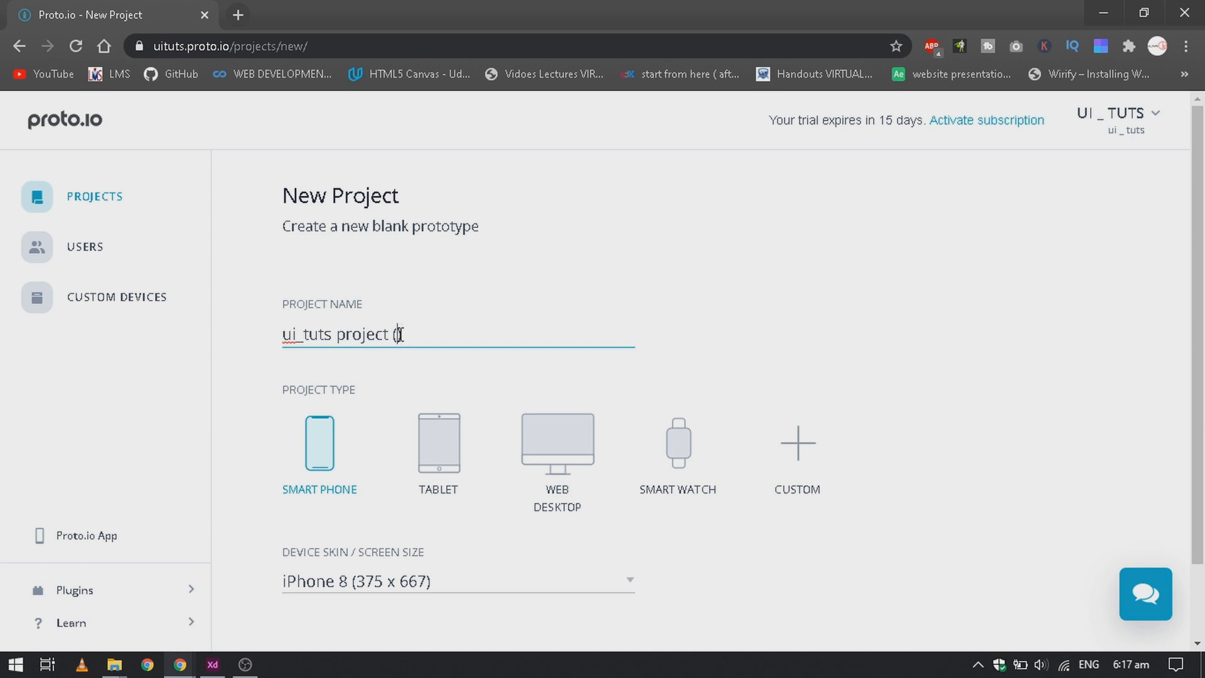
pyautogui.write('Splash scre')
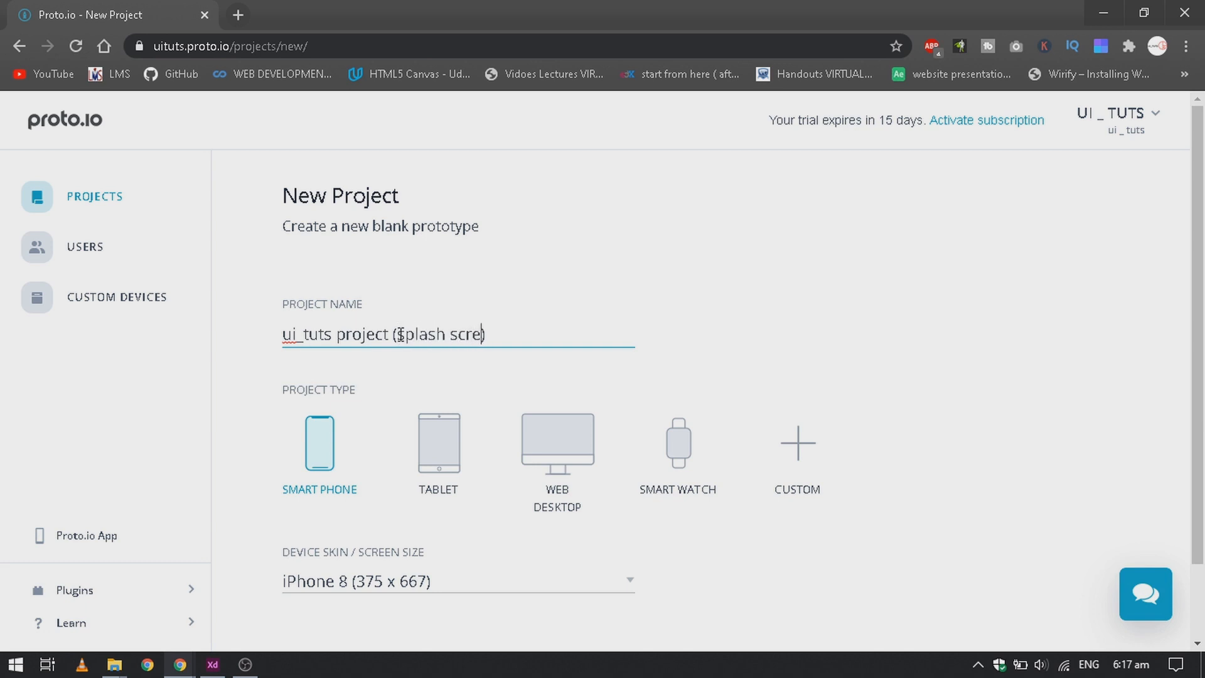
pyautogui.click(703, 306)
pyautogui.scroll(-2, 593, 444)
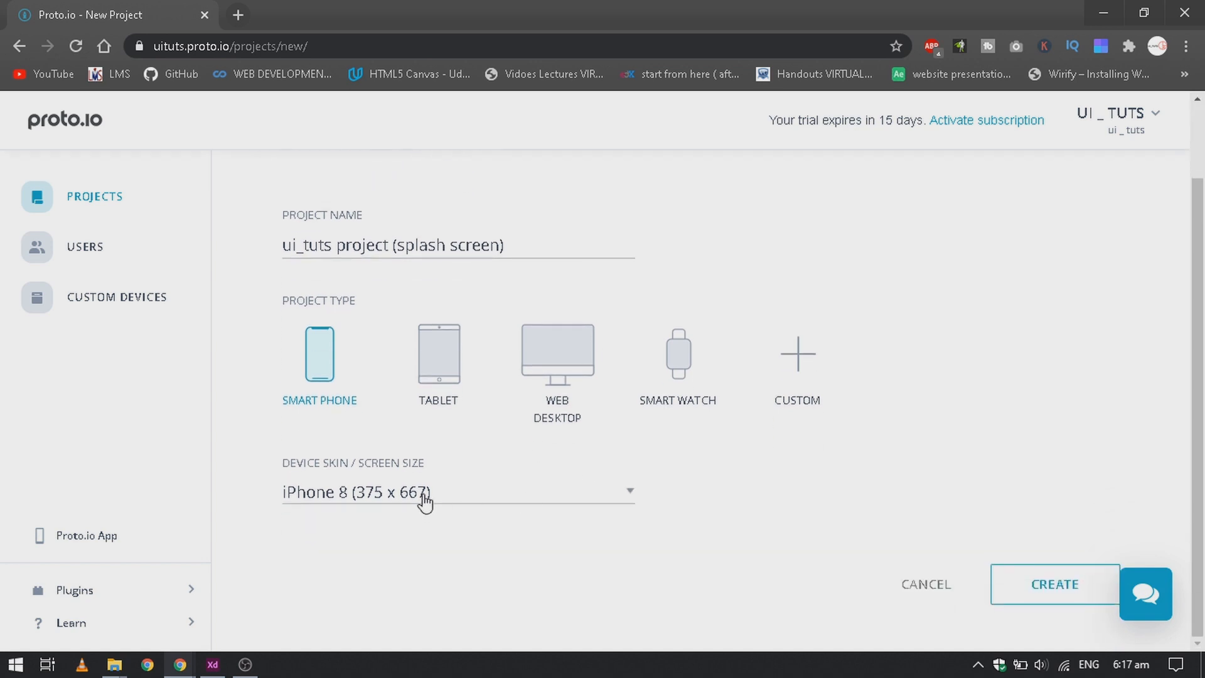
# Step: Check the artboard's size in Adobe XD, return to Proto.io and create the project with the iPhone 8 (375 x 667) screen size
pyautogui.hotkey('alt', 'Tab')
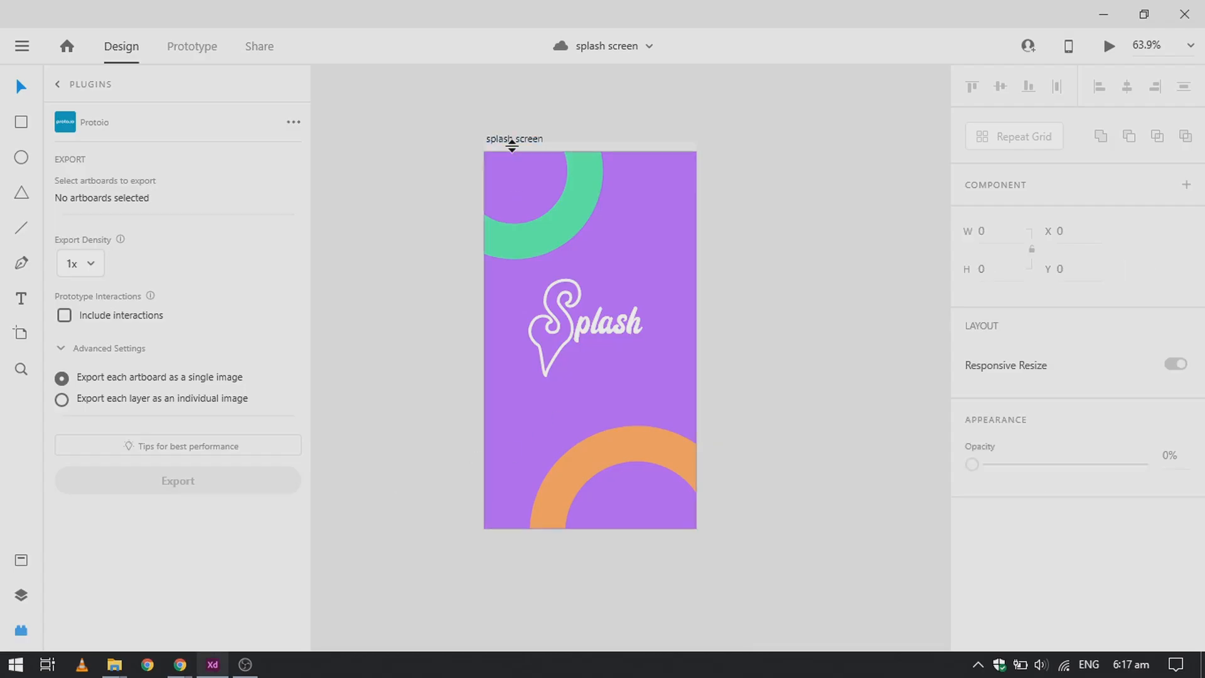
pyautogui.click(535, 140)
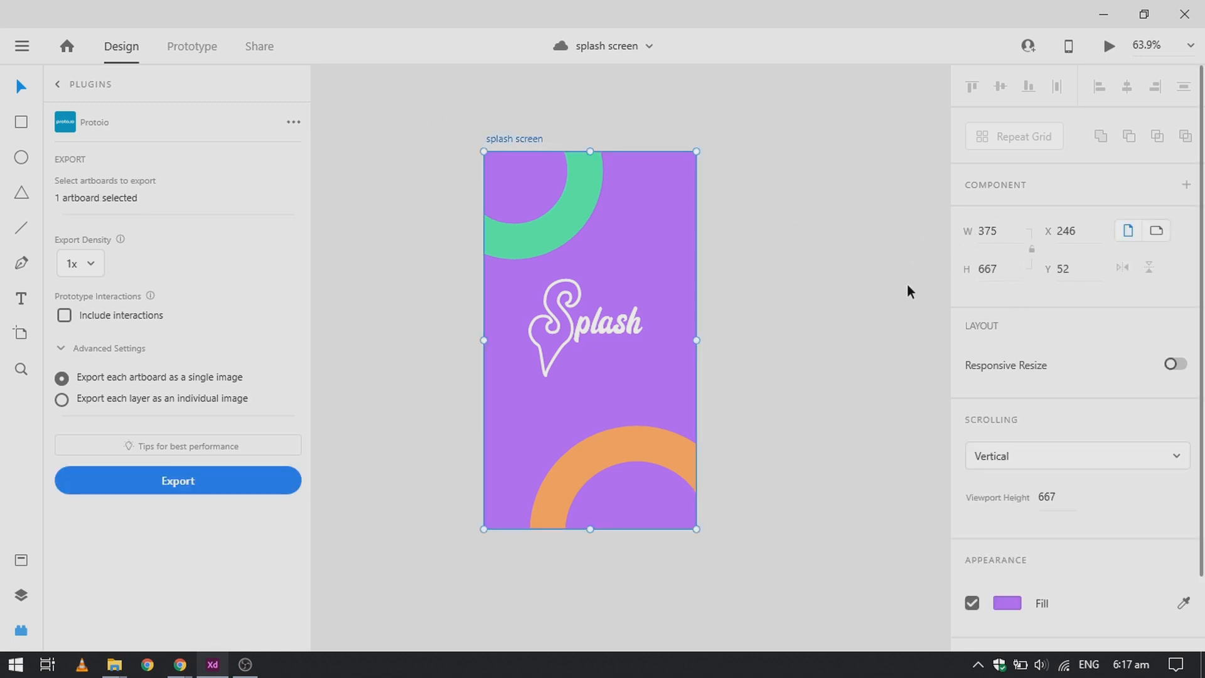
pyautogui.hotkey('alt', 'Tab')
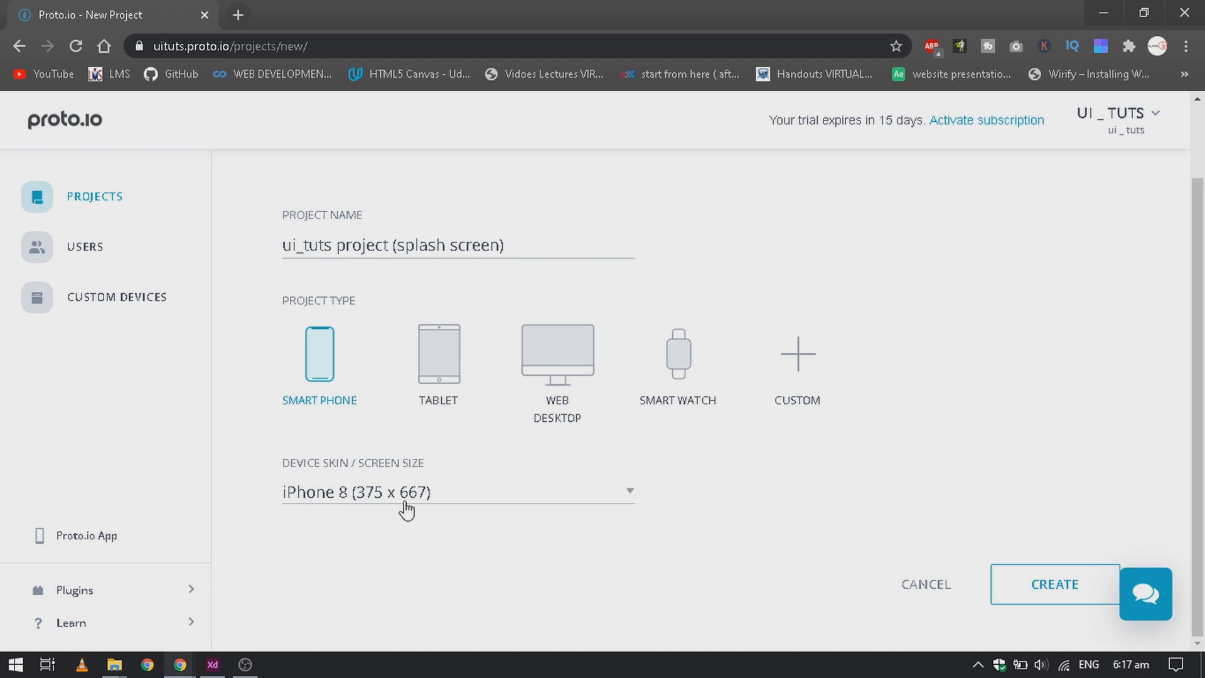
pyautogui.click(1053, 597)
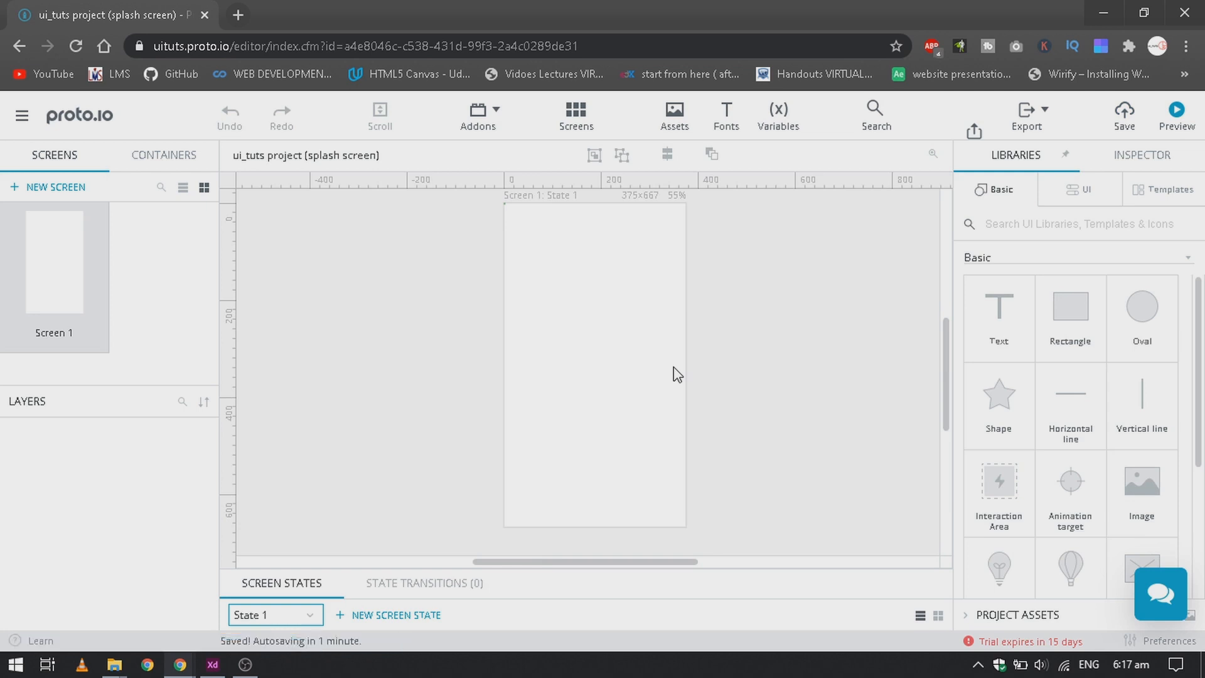
# Step: Bring splash screen.protoio from the Desktop's "proto" folder into the Proto.io project
pyautogui.press('super+d')
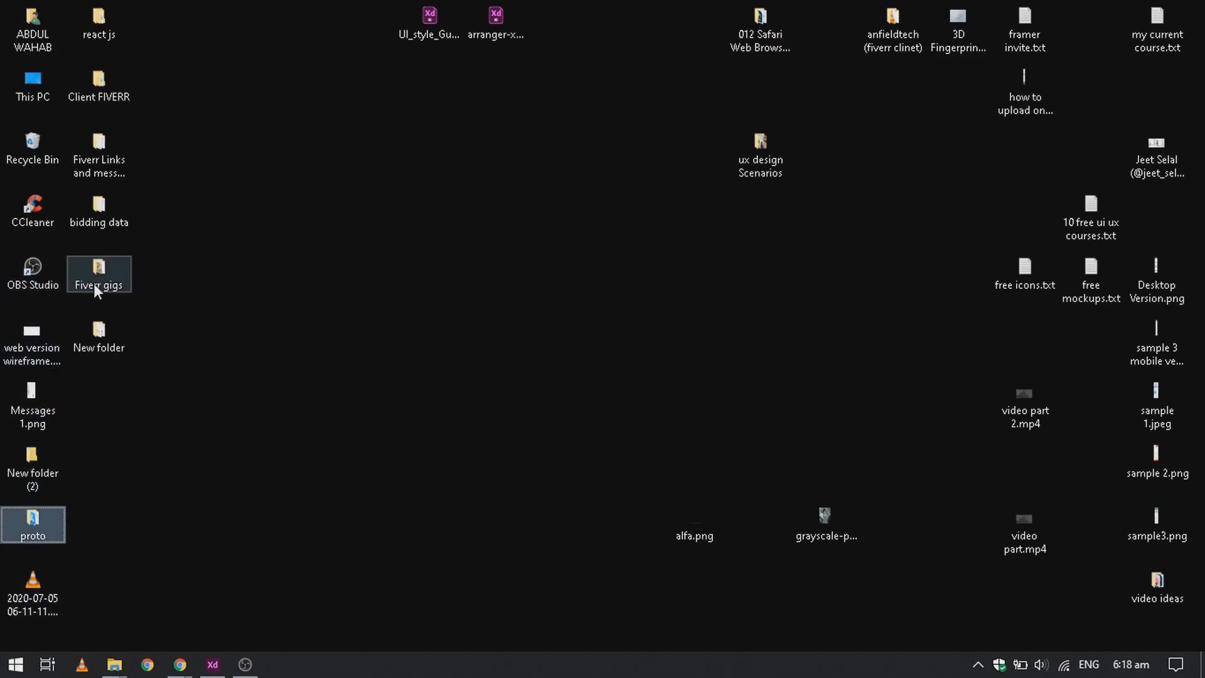
pyautogui.doubleClick(36, 524)
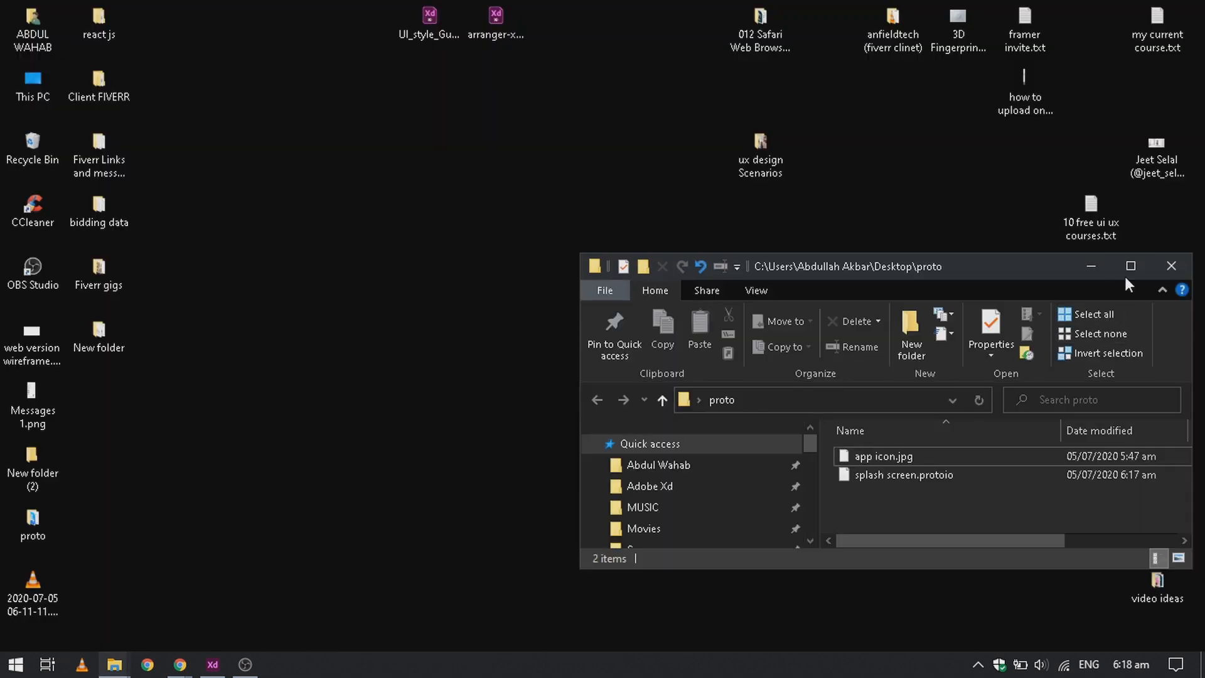
pyautogui.click(1130, 267)
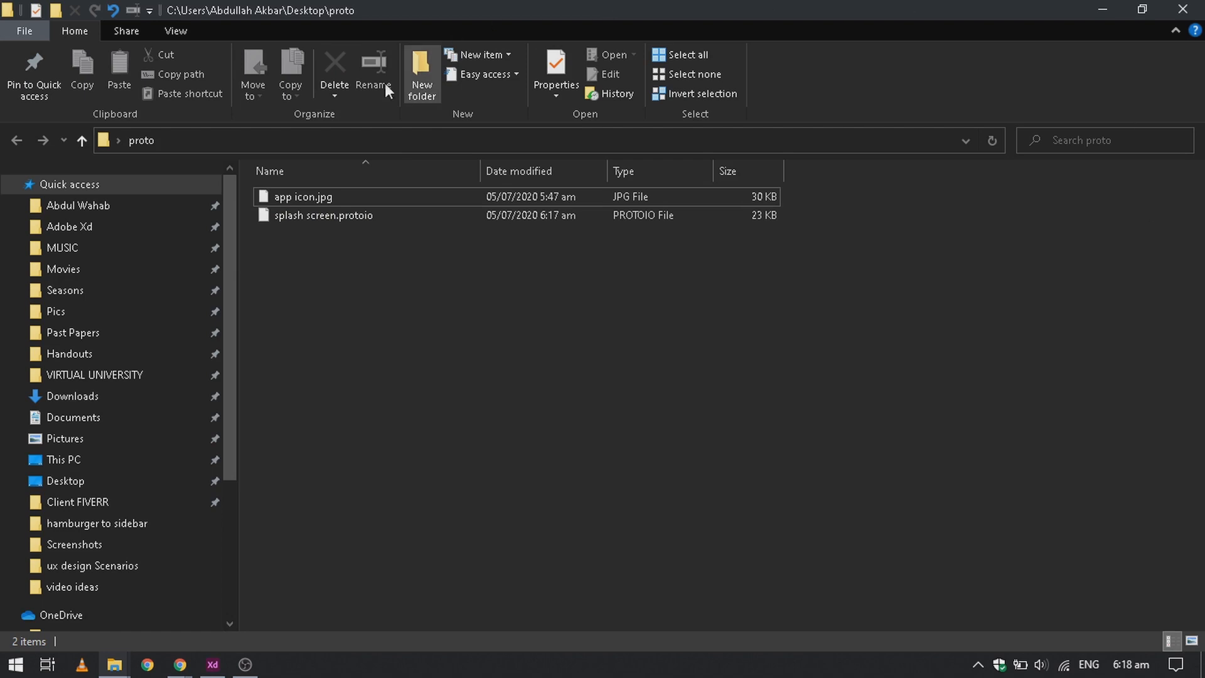
pyautogui.click(291, 216)
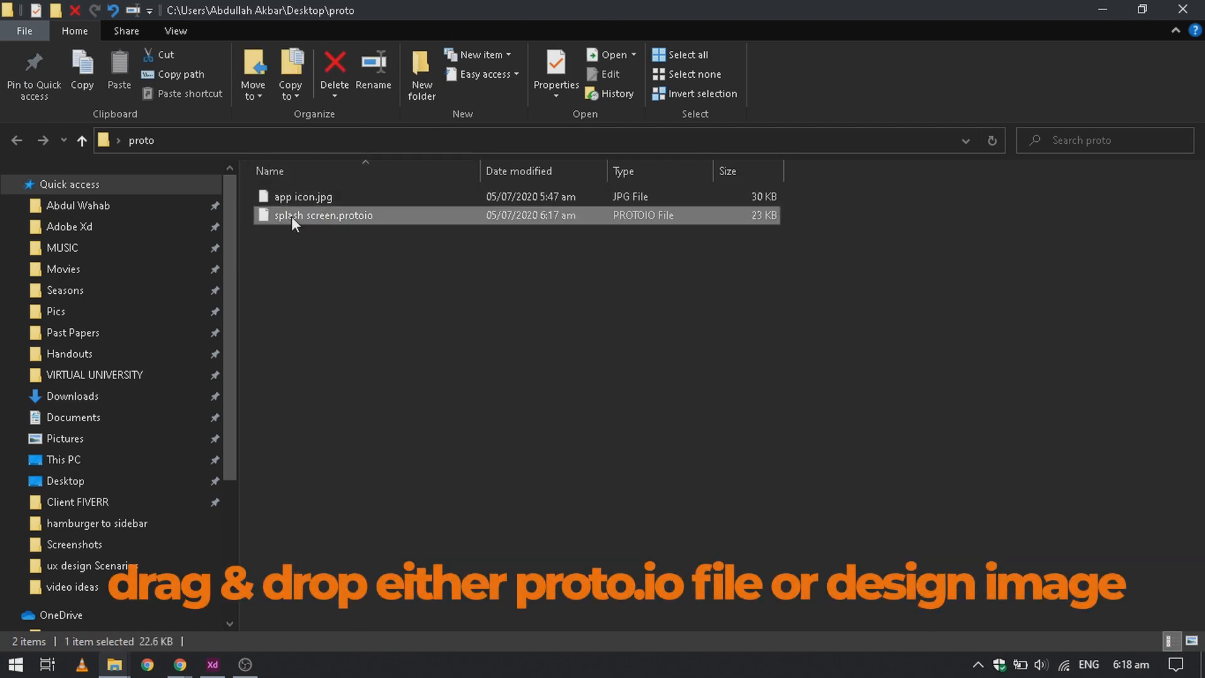
pyautogui.moveTo(291, 217); pyautogui.dragTo(562, 409)
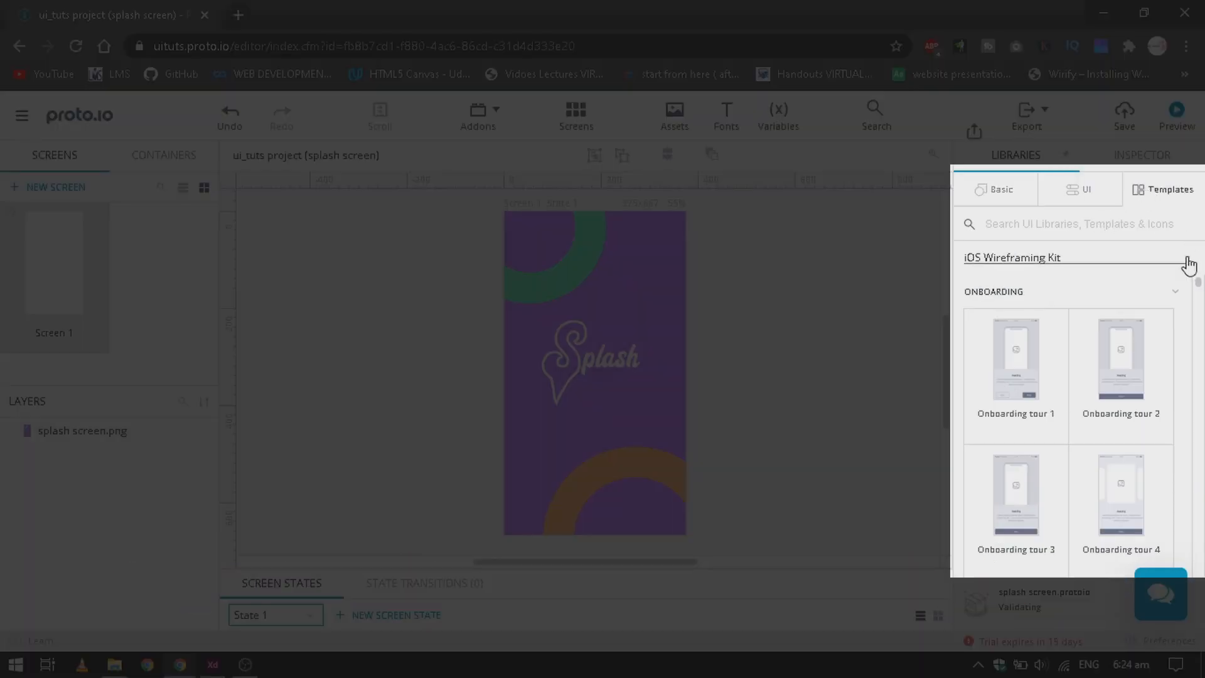
# Step: Insert the iOS Home Screen Simulation template from the Proto.io patterns
pyautogui.click(1189, 265)
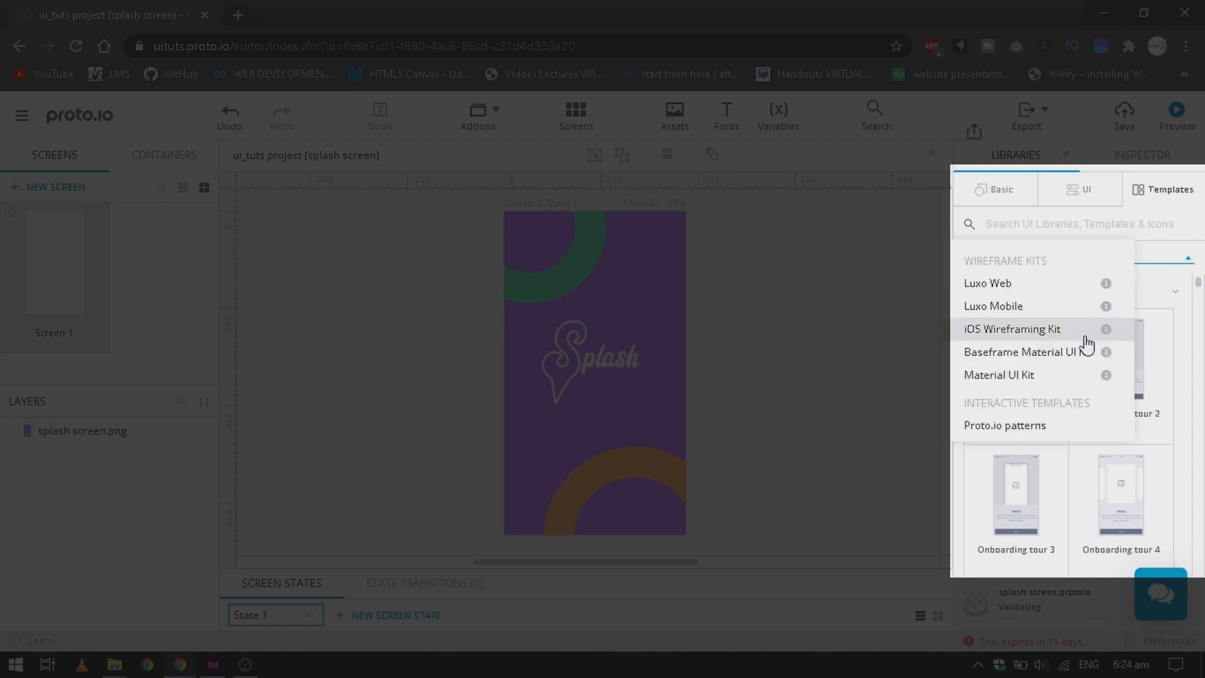
pyautogui.click(1034, 433)
pyautogui.scroll(-5, 1033, 433)
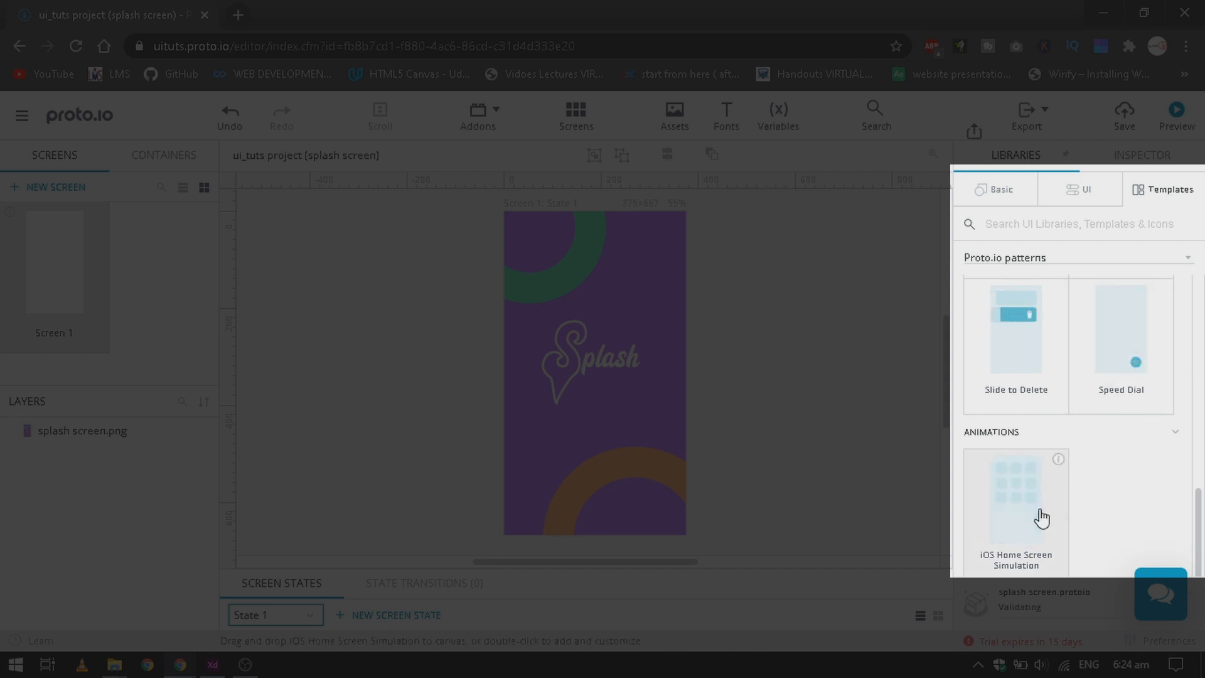
pyautogui.doubleClick(1039, 512)
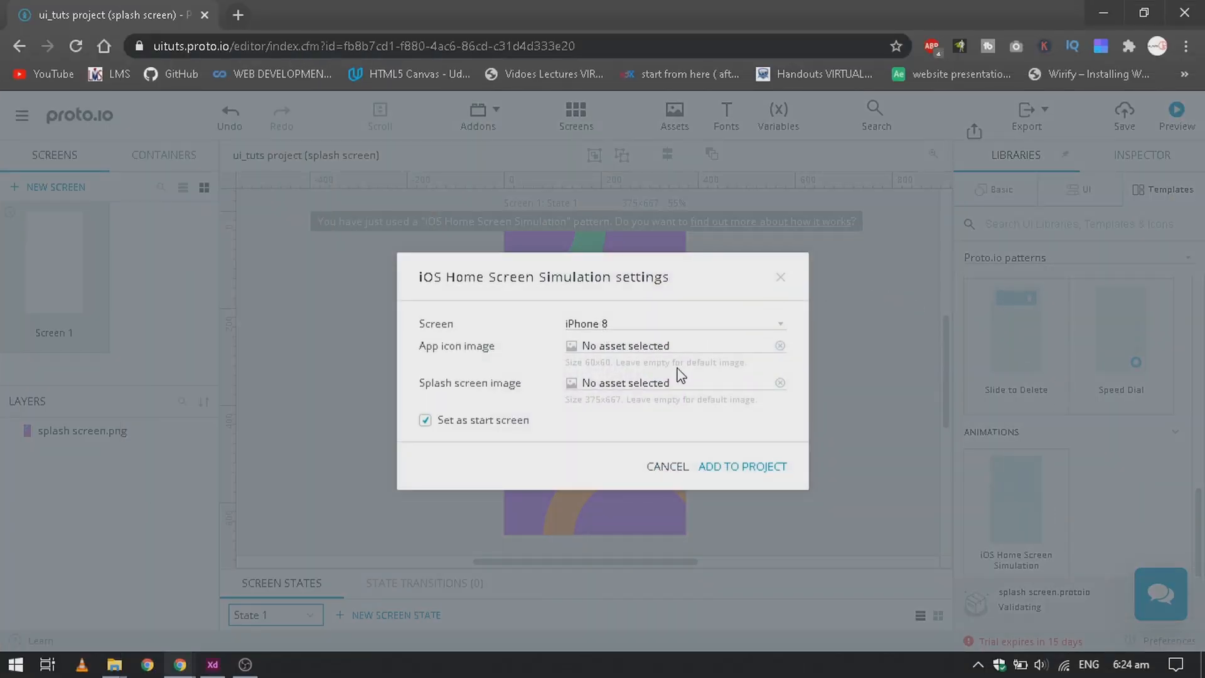
# Step: Add app icon.jpg from the "proto" folder to the project assets and set it as the simulation's app icon image
pyautogui.click(676, 349)
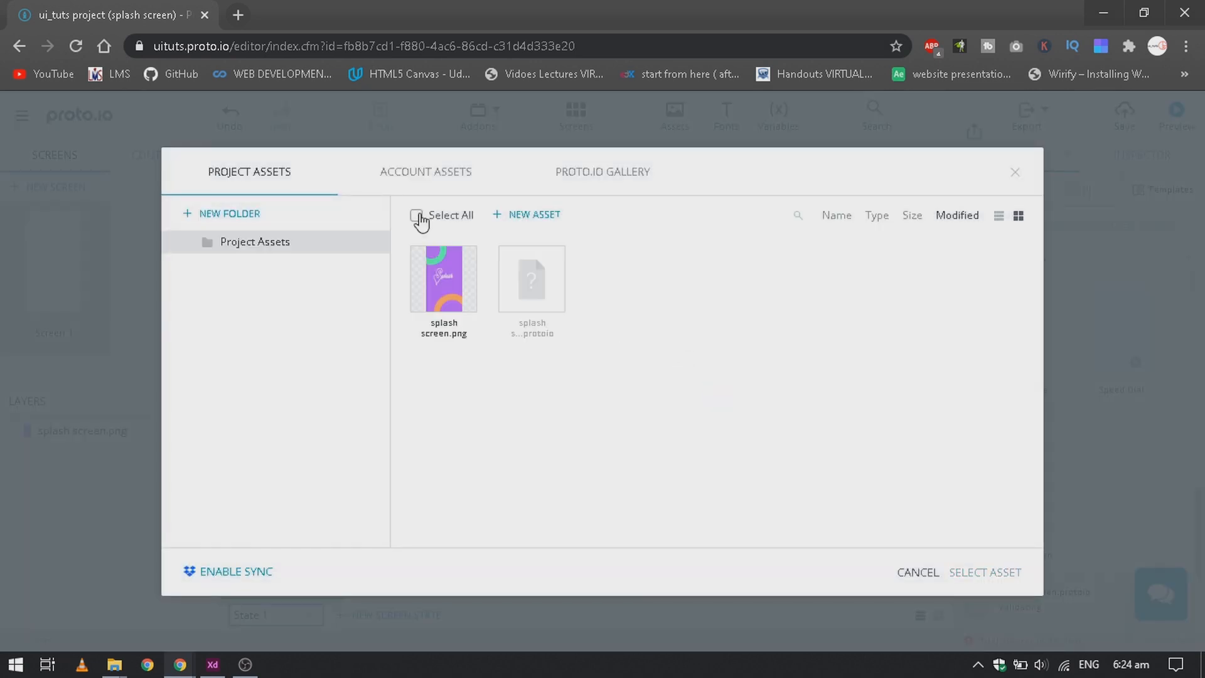
pyautogui.hotkey('alt', 'Tab')
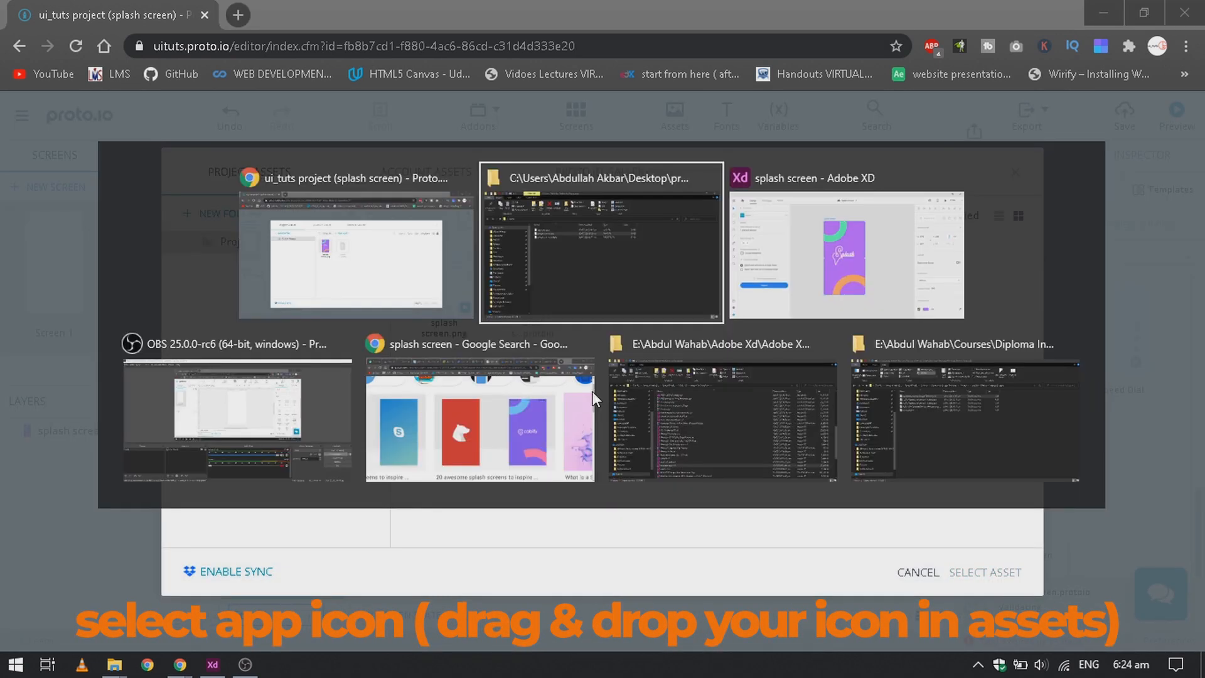
pyautogui.moveTo(306, 197); pyautogui.dragTo(608, 326)
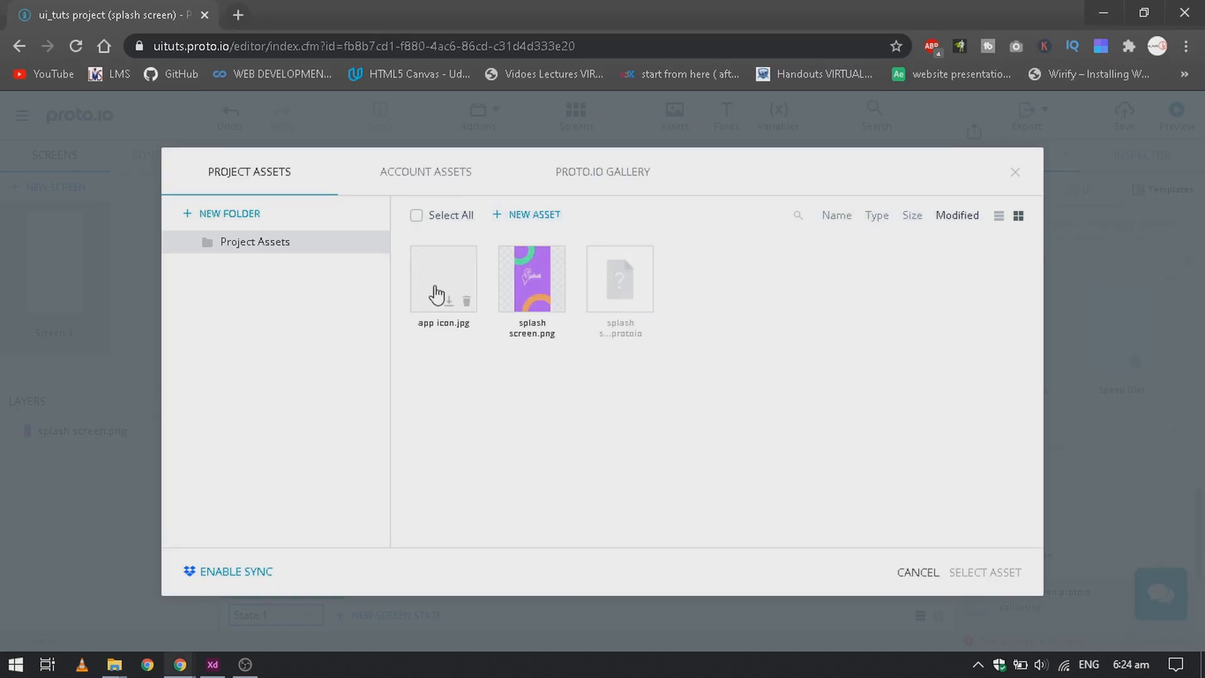
pyautogui.click(438, 293)
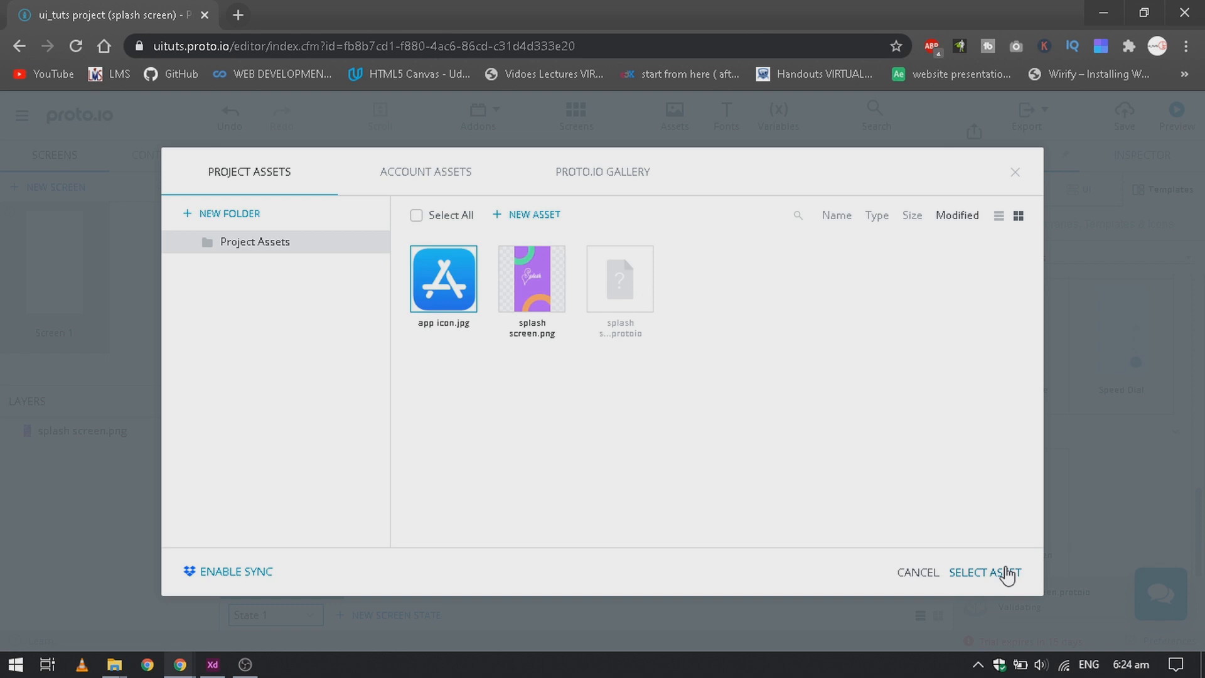
pyautogui.click(985, 572)
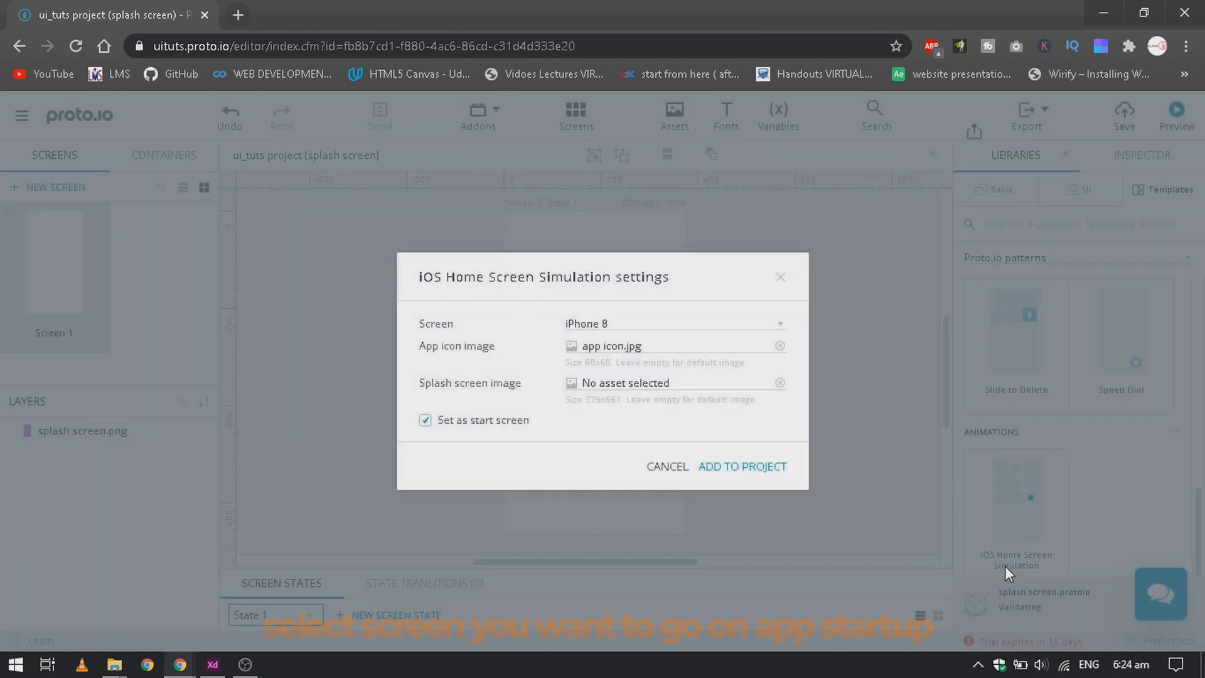
# Step: Set splash screen.png as the splash screen image and add the home screen simulation to the project
pyautogui.click(592, 383)
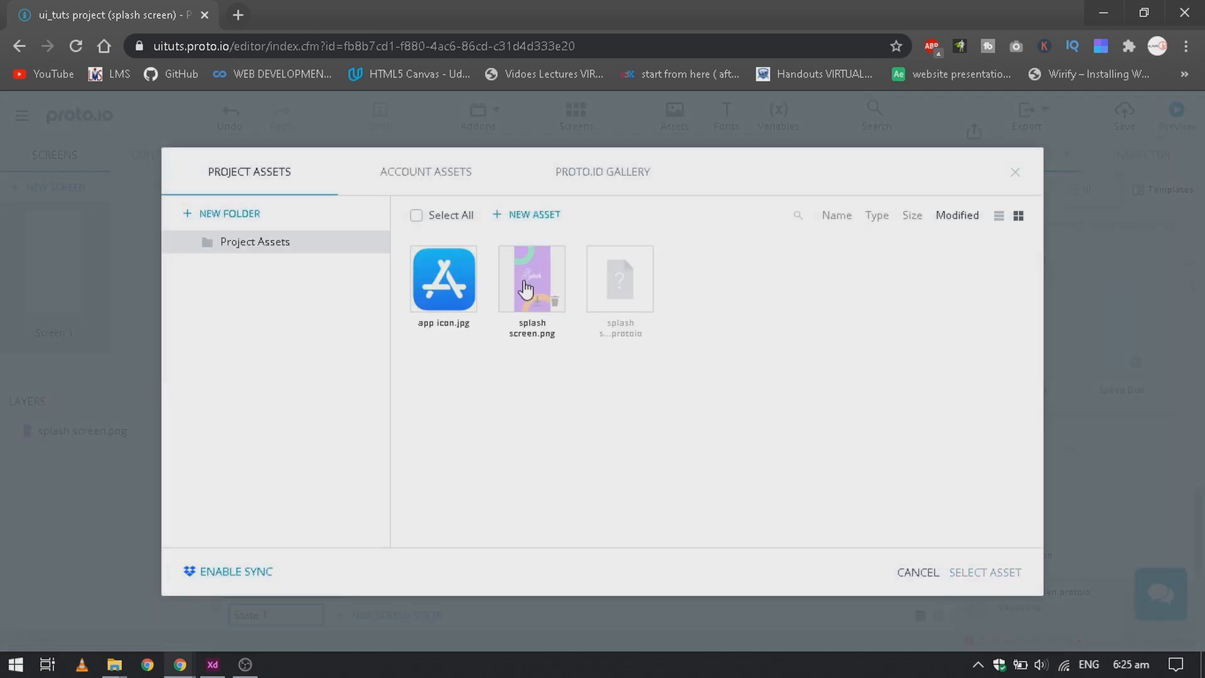
pyautogui.click(526, 289)
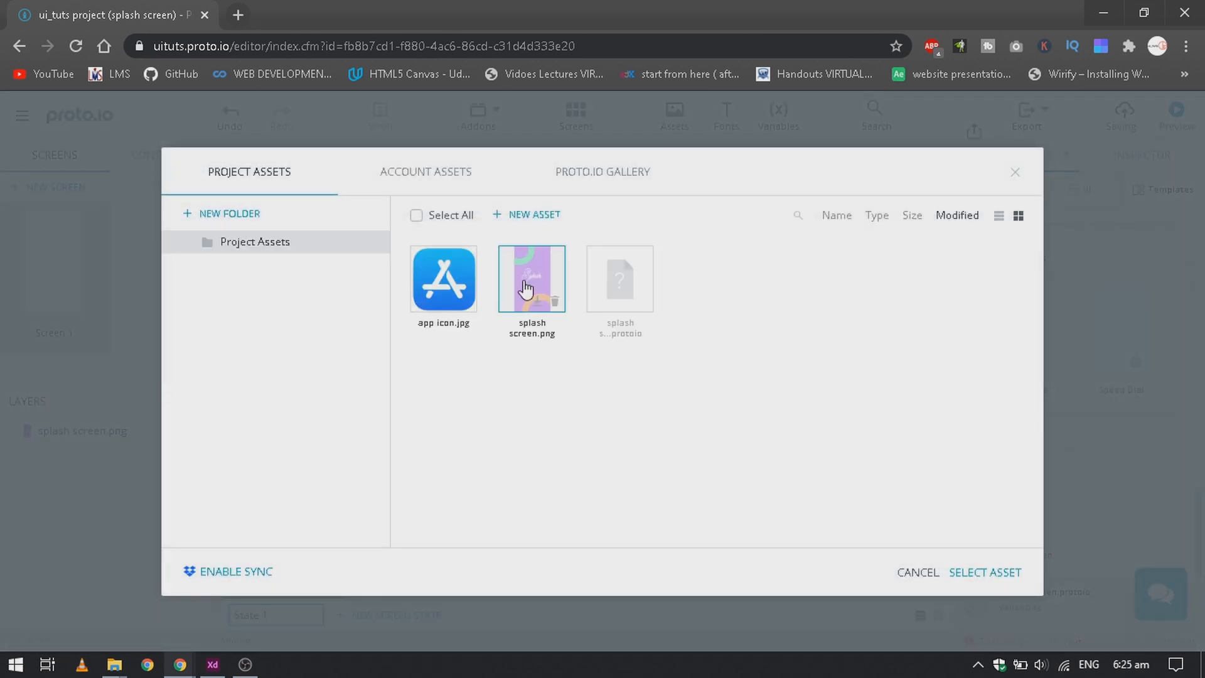
pyautogui.click(985, 572)
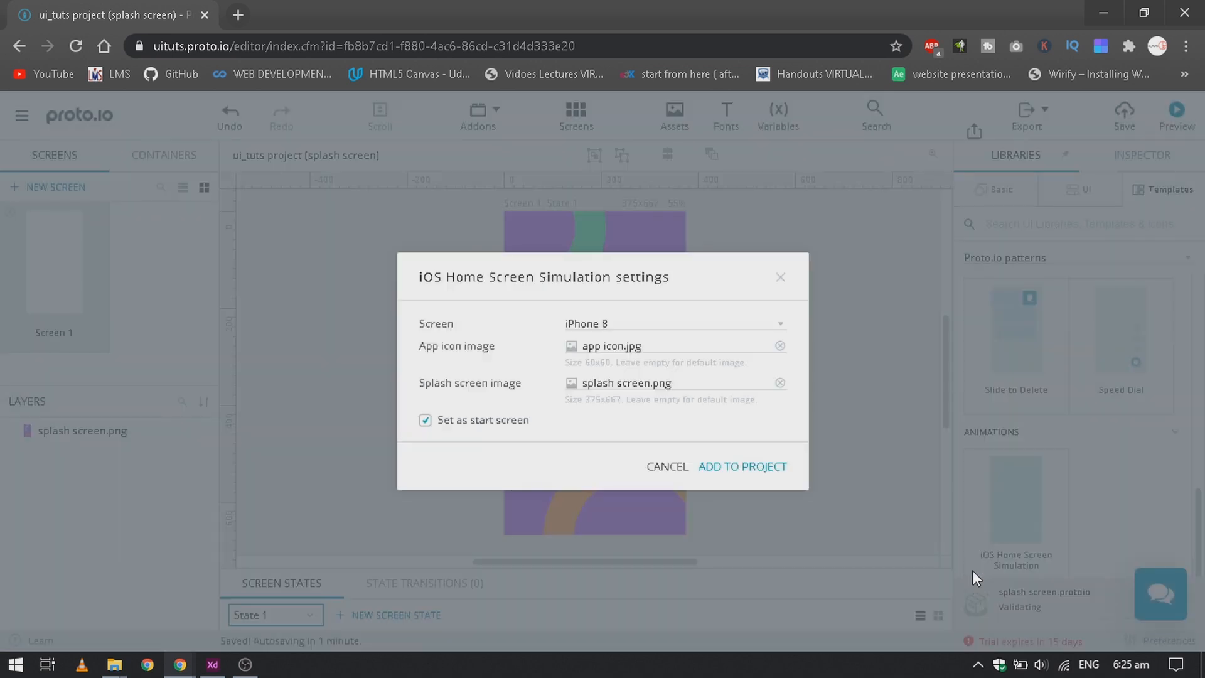
pyautogui.click(781, 471)
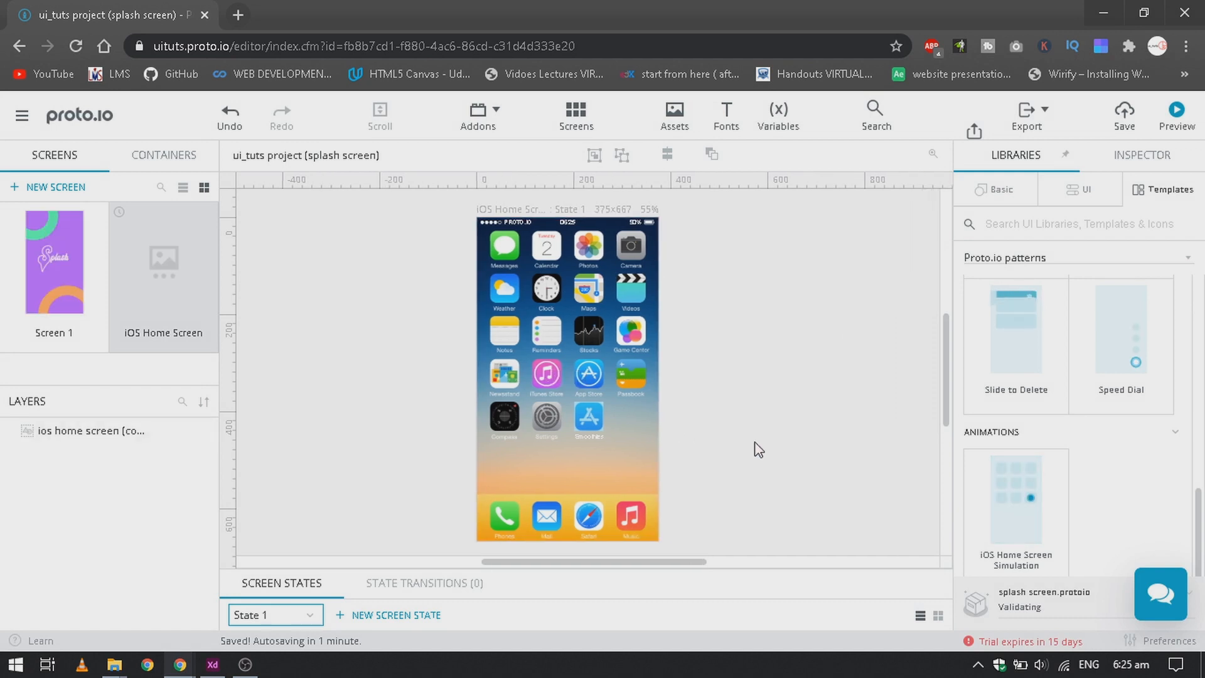
# Step: Save the project and preview it, launching the app from its icon on the simulated home screen
pyautogui.click(1124, 119)
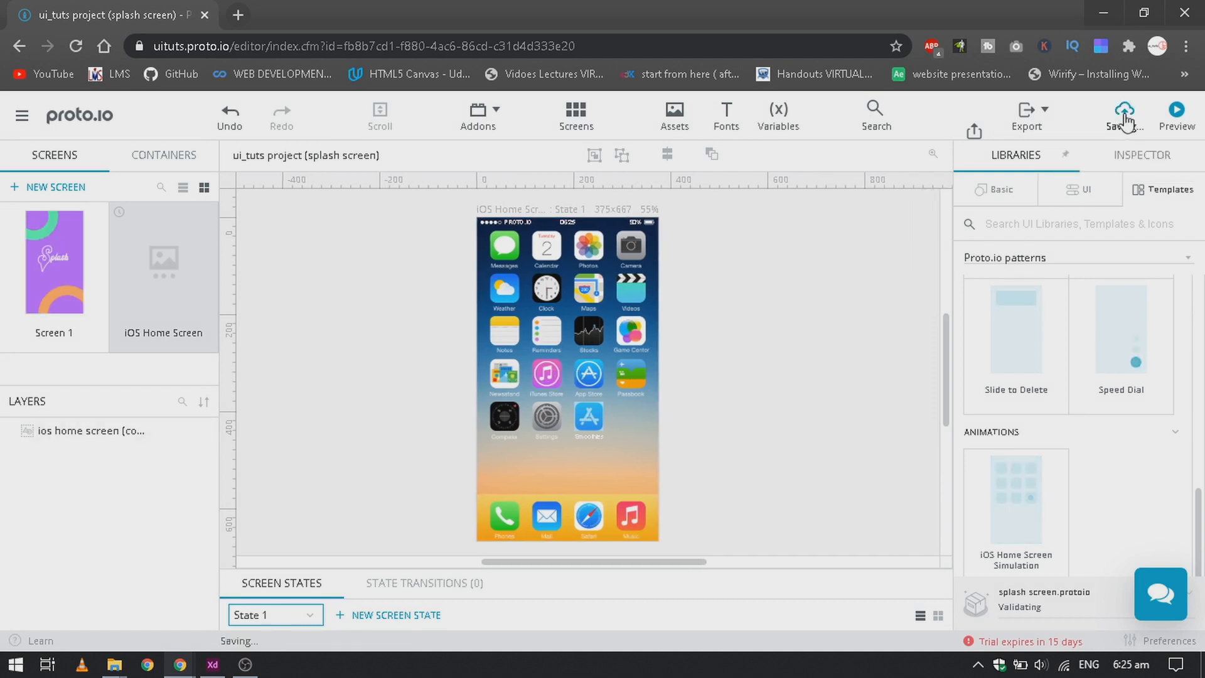
pyautogui.click(1176, 113)
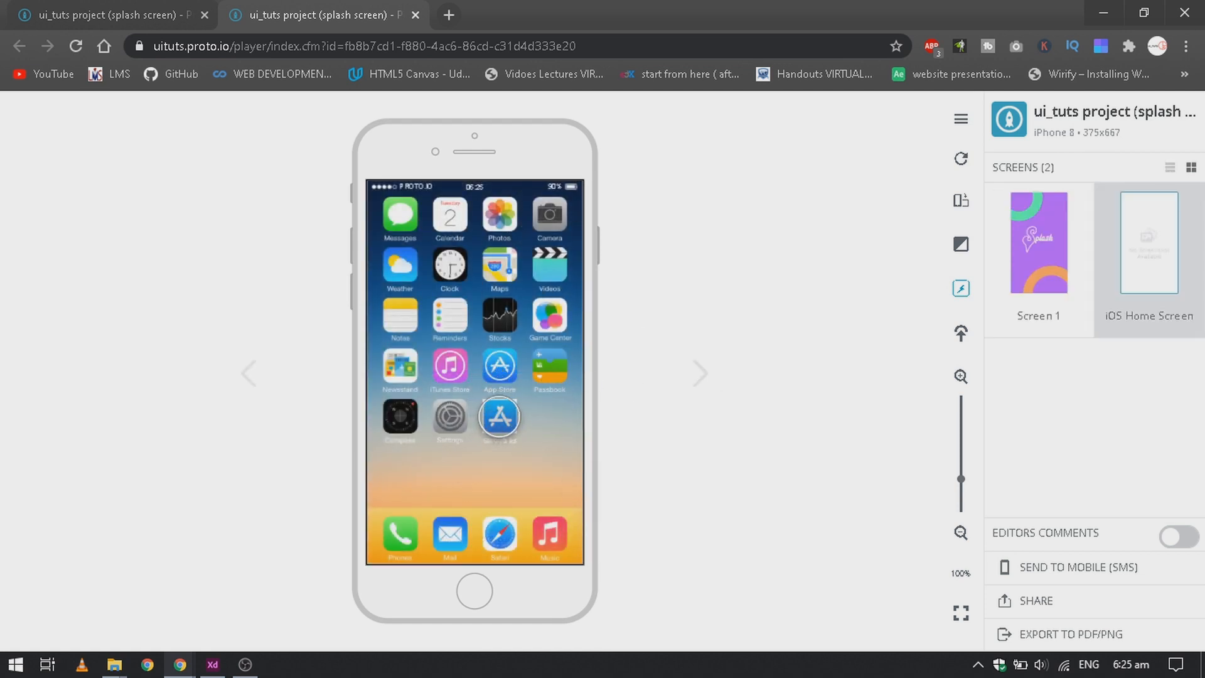
pyautogui.click(500, 413)
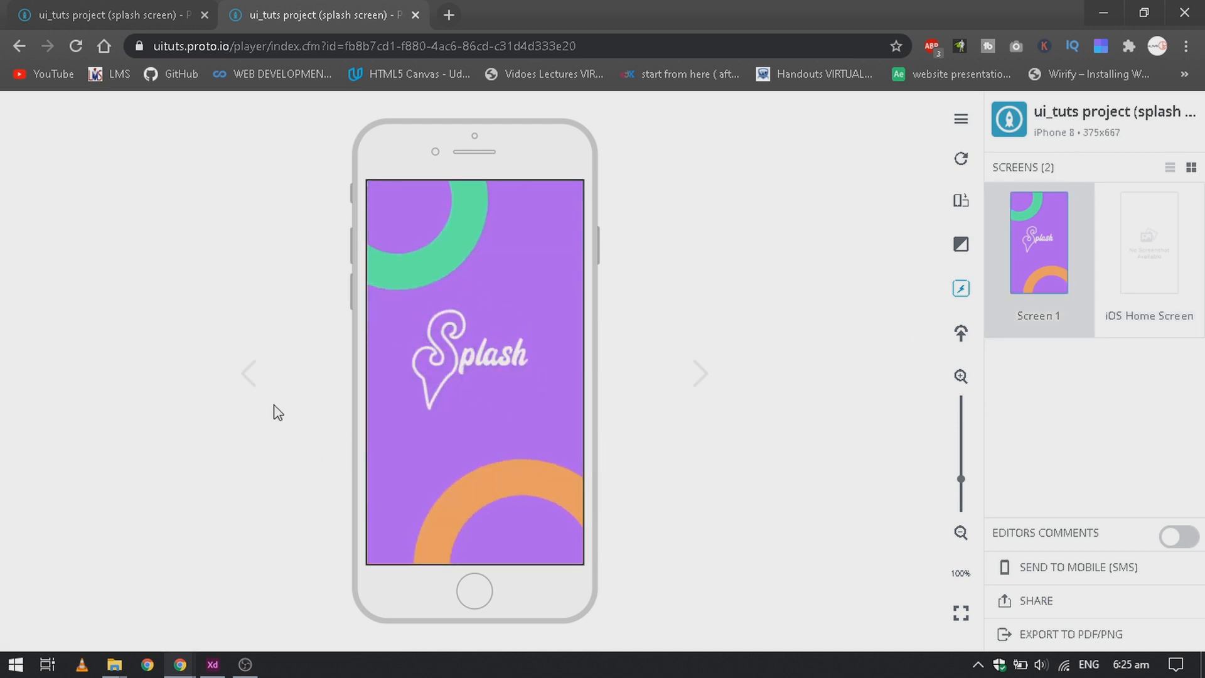
# Step: Try moving to the previous and next screens in the preview, and restart the prototype
pyautogui.click(251, 378)
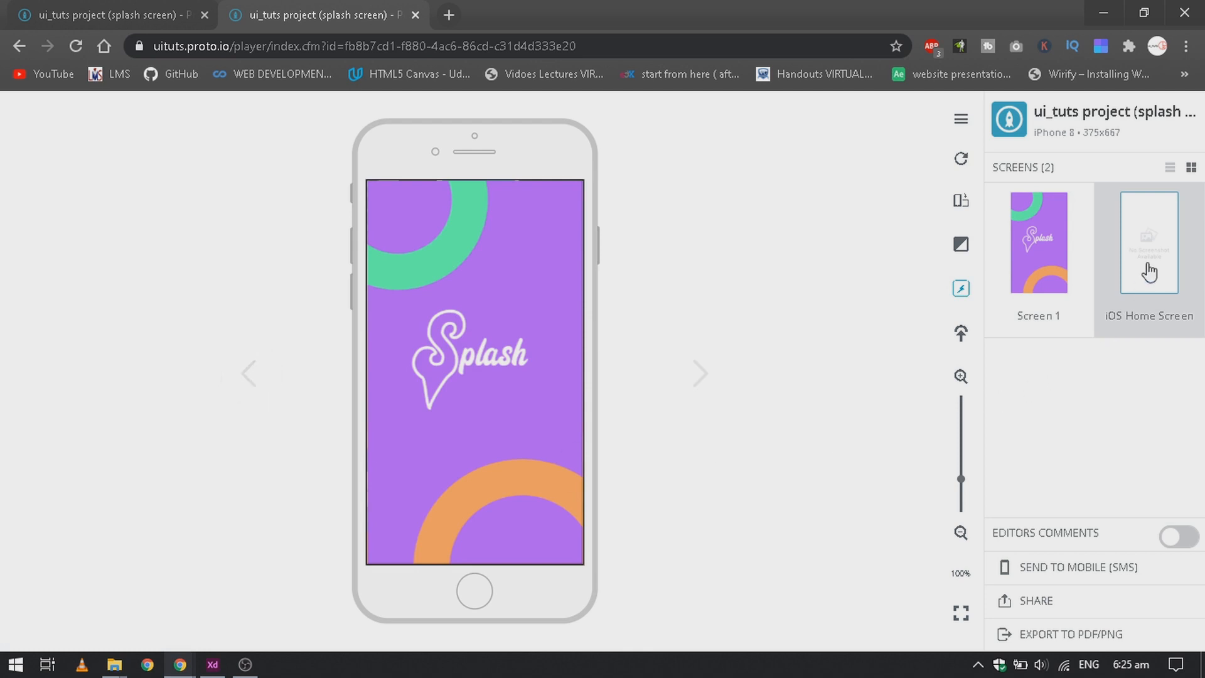
pyautogui.click(696, 376)
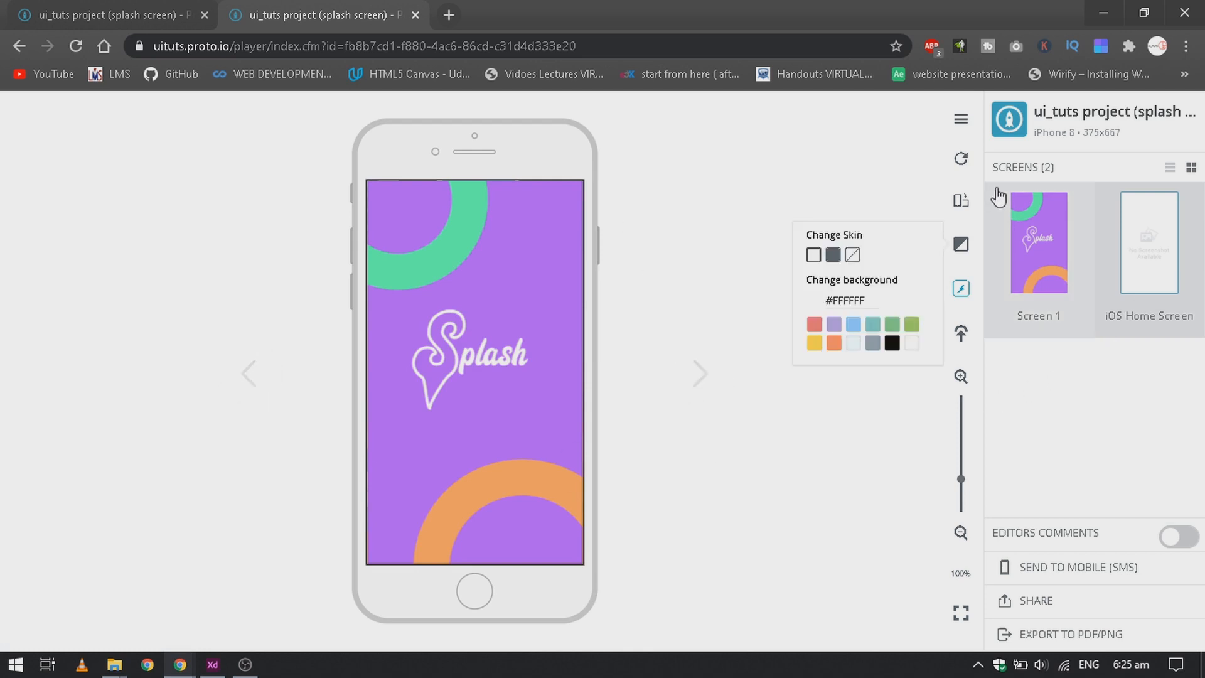
pyautogui.click(962, 160)
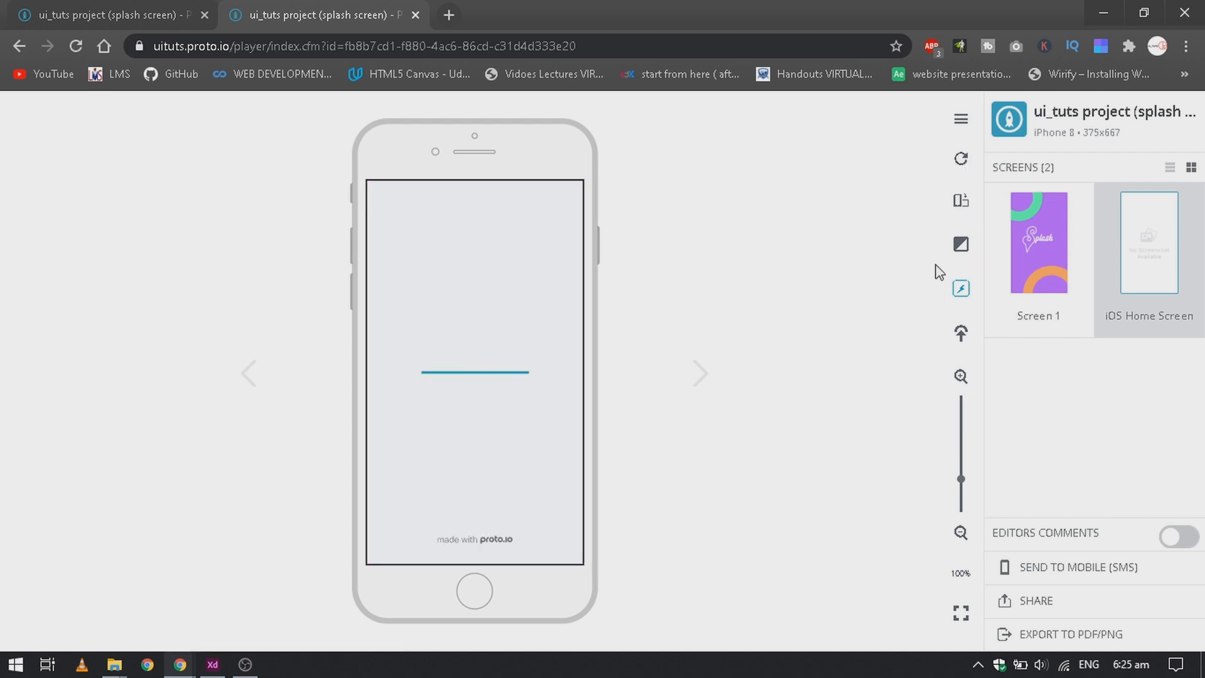
# Step: Try the dark and no-device skins and the #B39DDB and #000000 backgrounds on the preview, returning to the light skin
pyautogui.moveTo(966, 244)
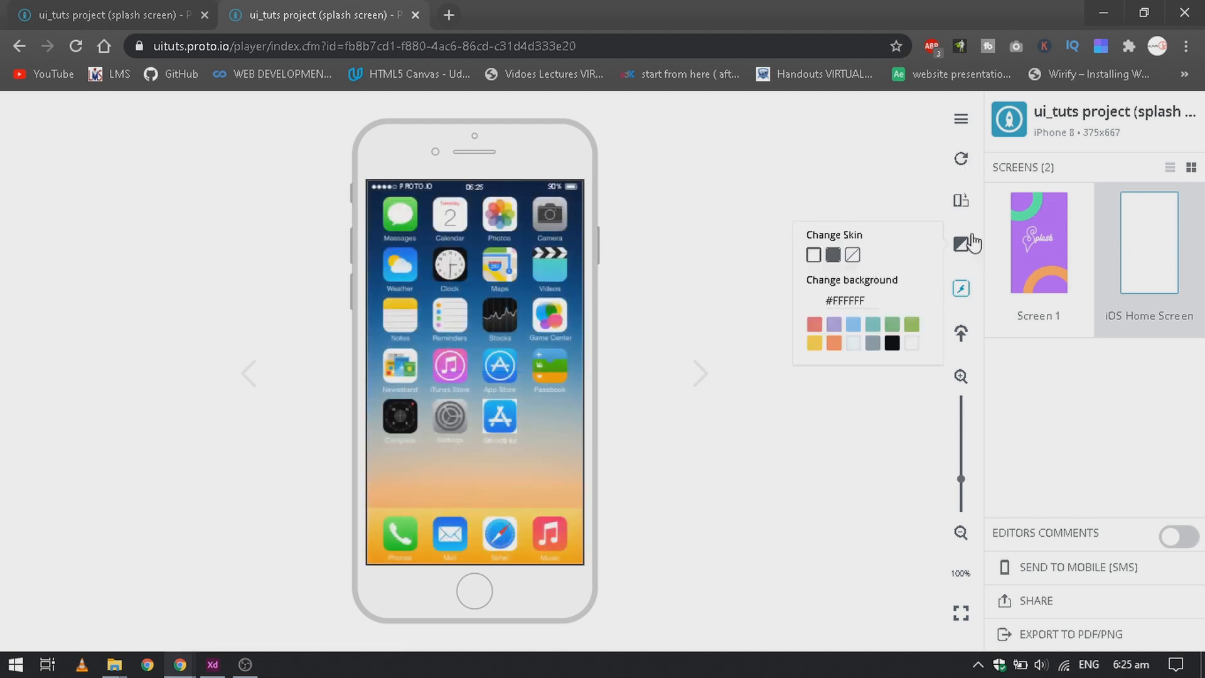
pyautogui.click(833, 256)
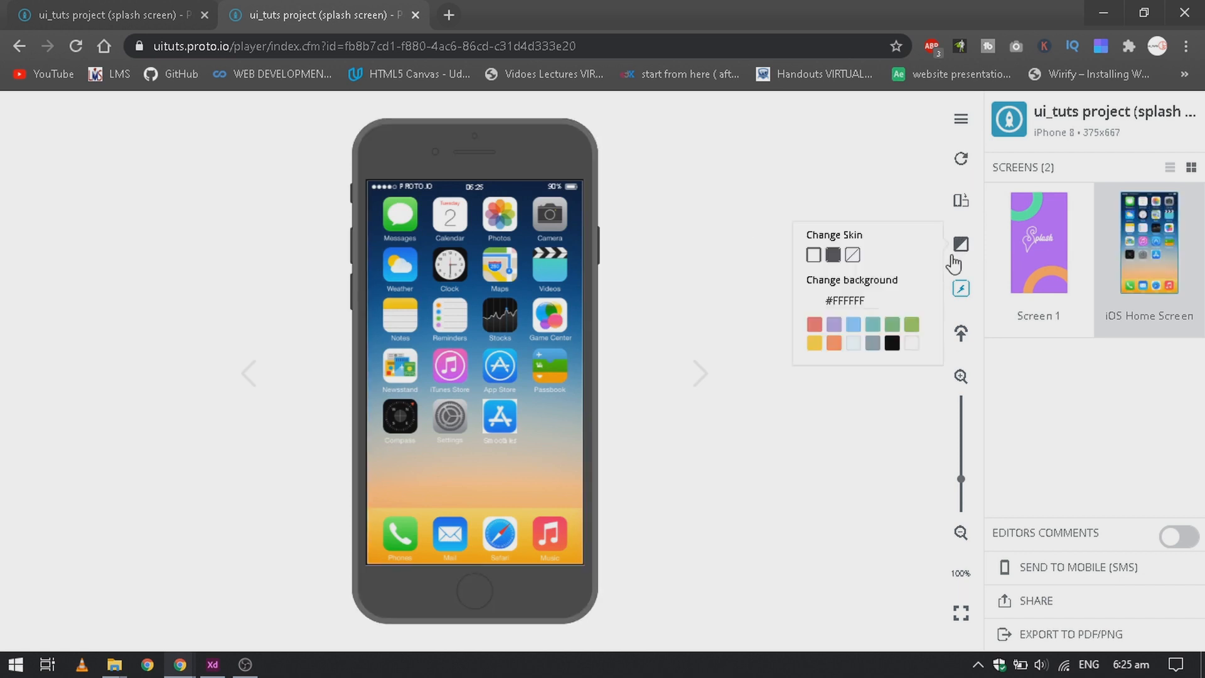
pyautogui.click(834, 324)
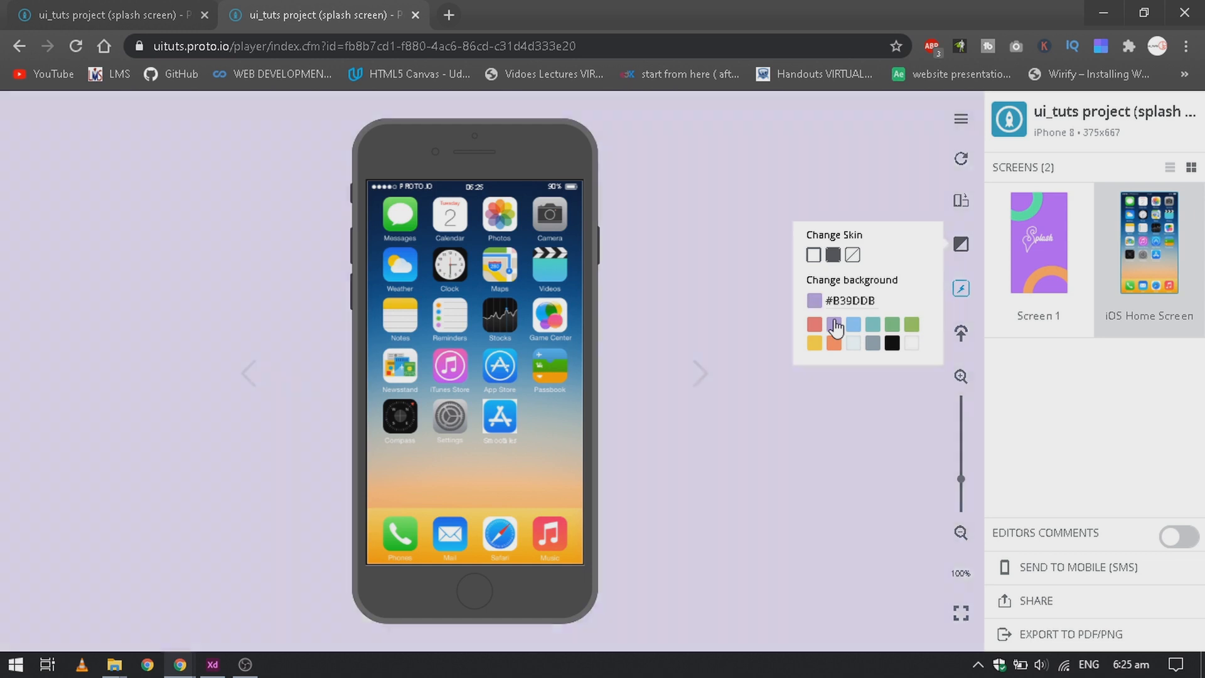
pyautogui.click(851, 257)
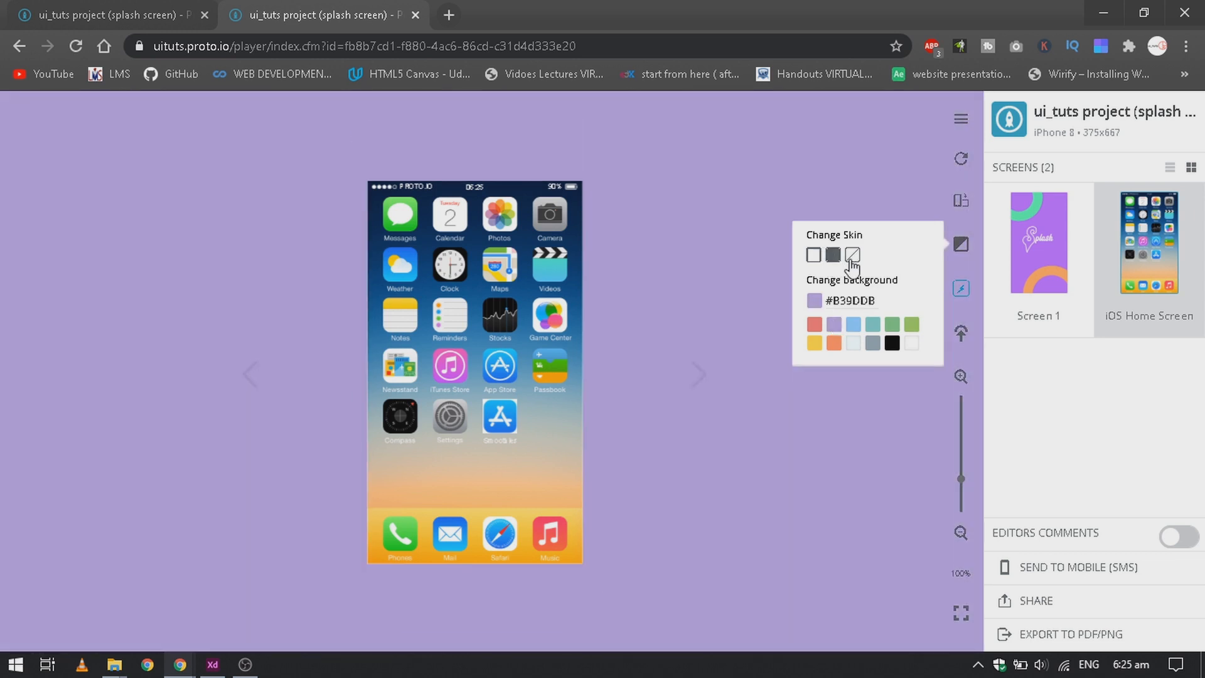
pyautogui.click(814, 255)
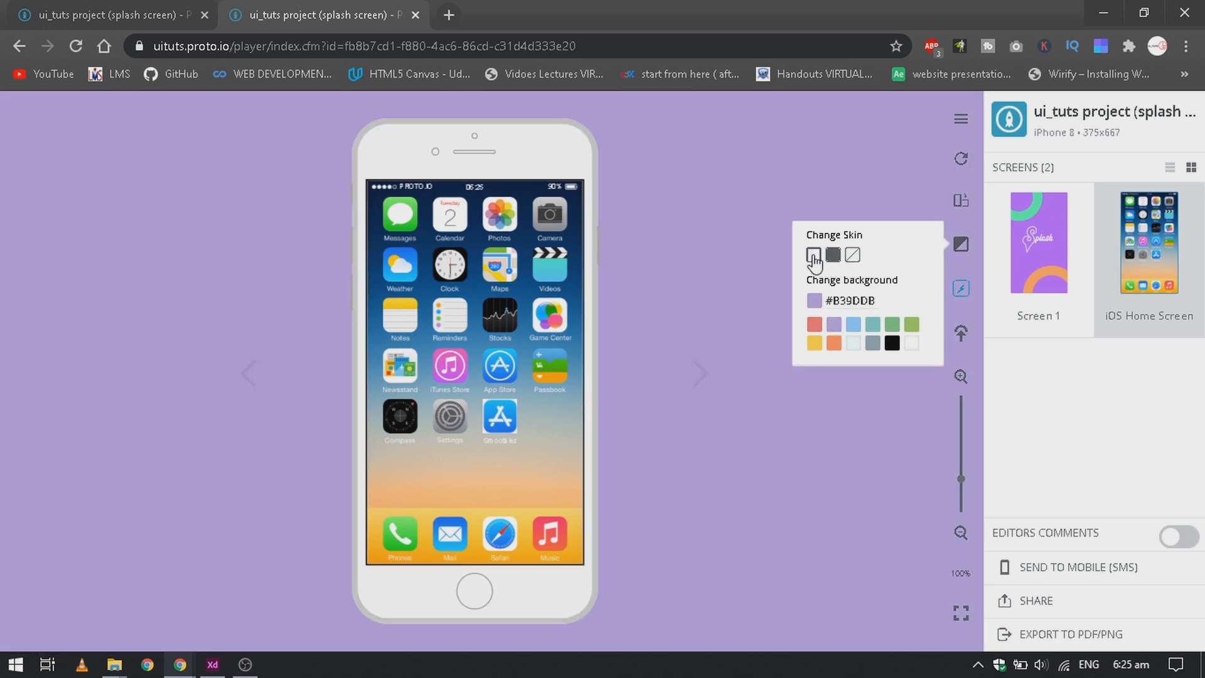
pyautogui.click(892, 342)
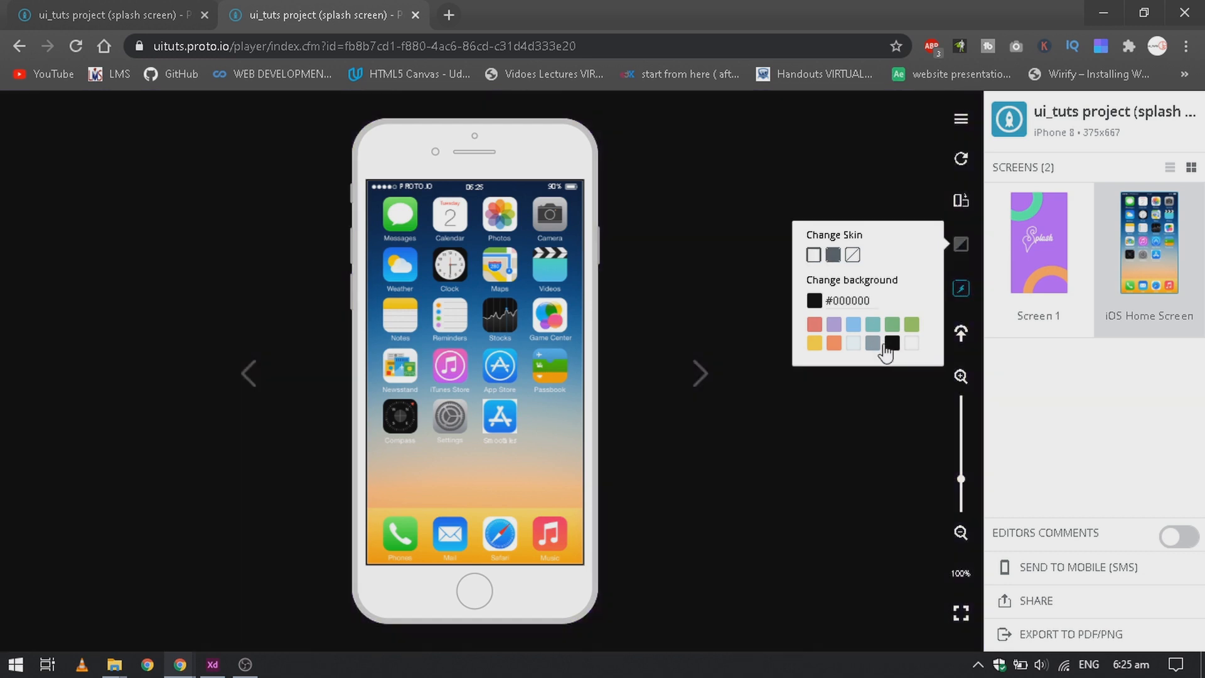
# Step: Set the preview background to #90CAF9 and replay the app launch with the device enlarged
pyautogui.click(854, 325)
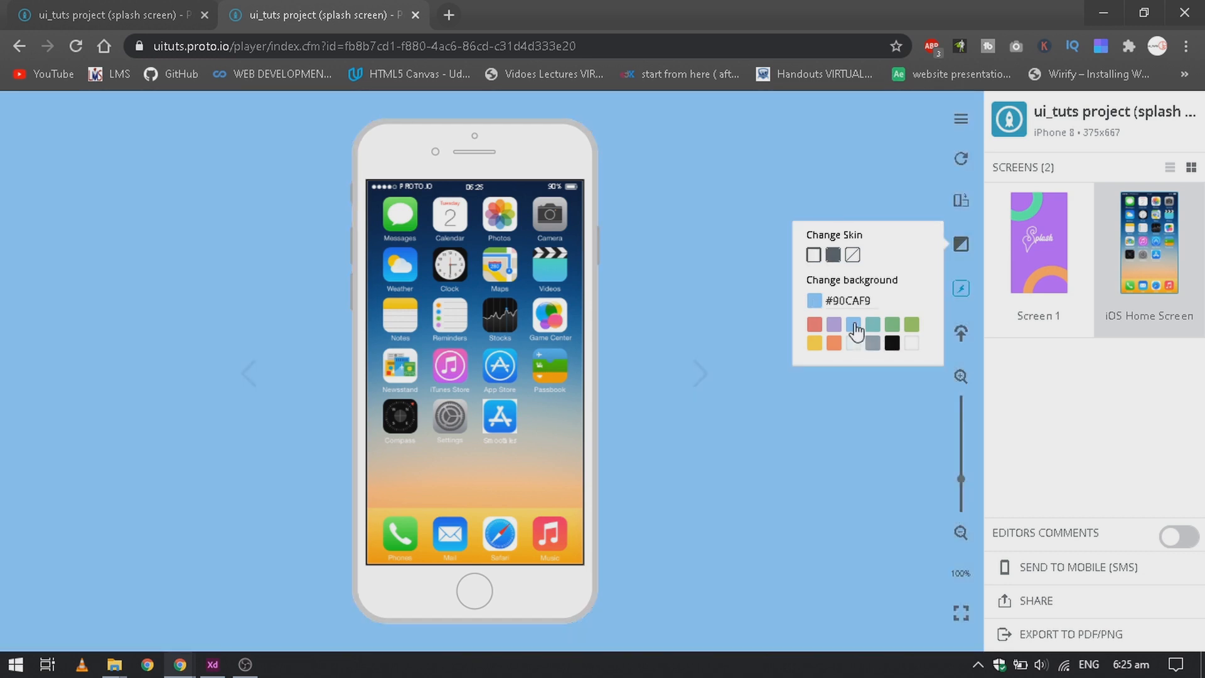
pyautogui.click(960, 376)
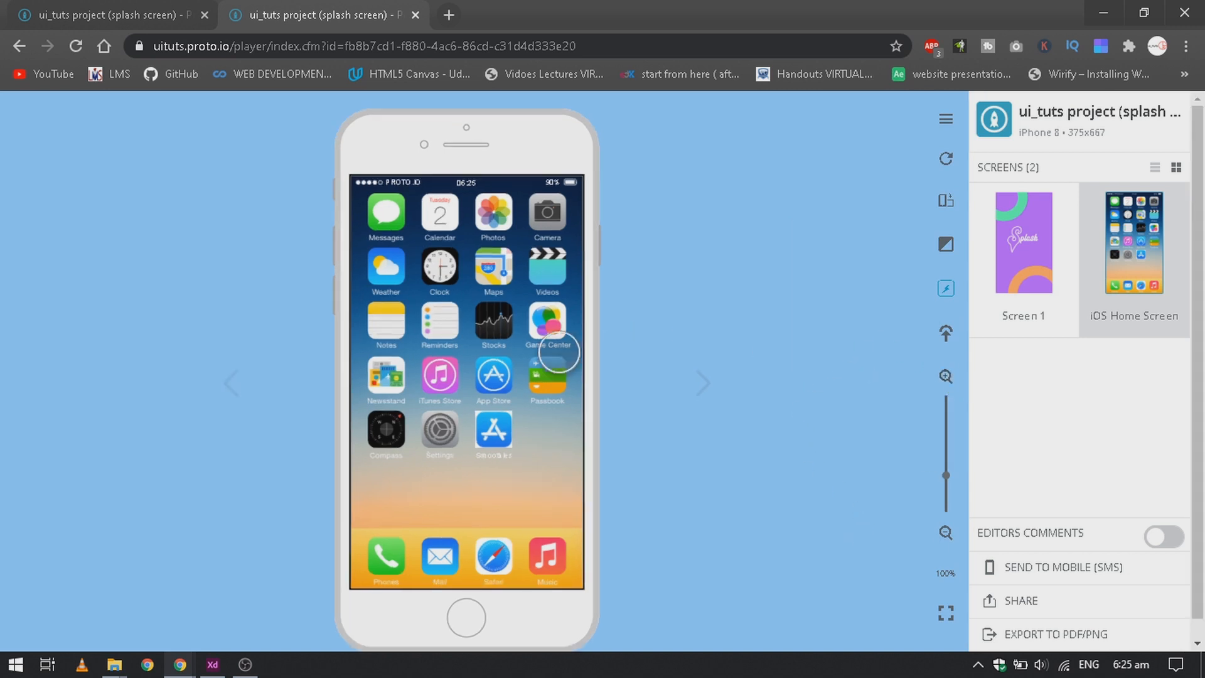
pyautogui.click(491, 425)
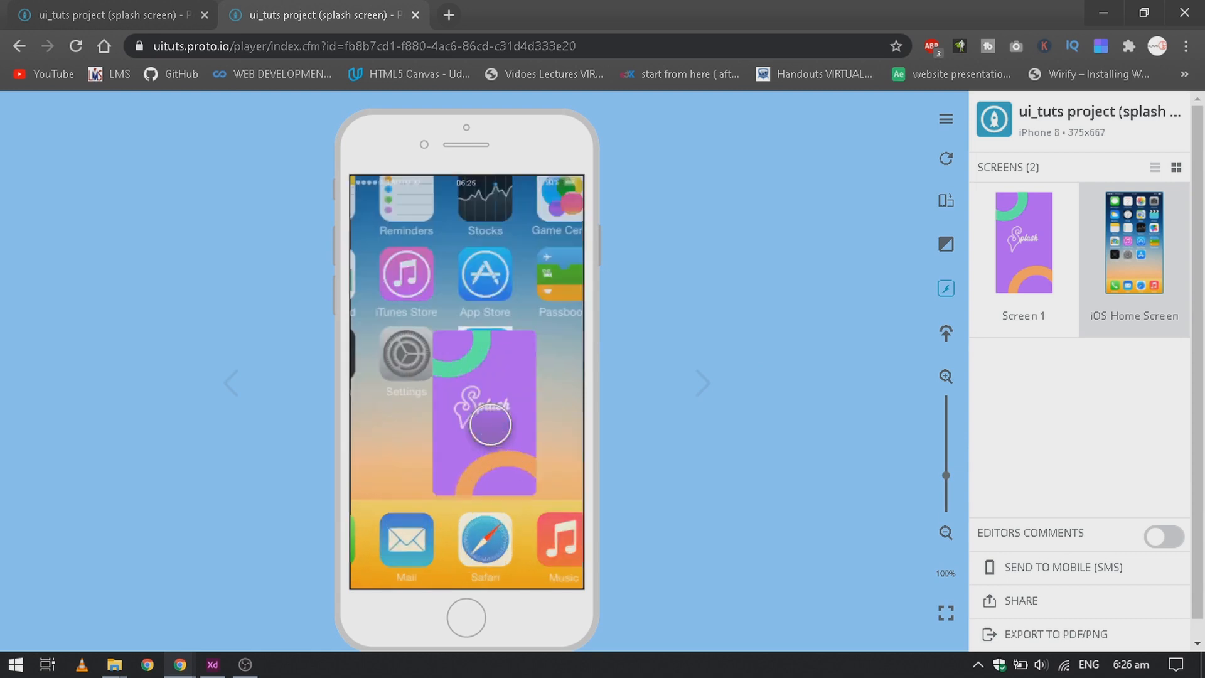